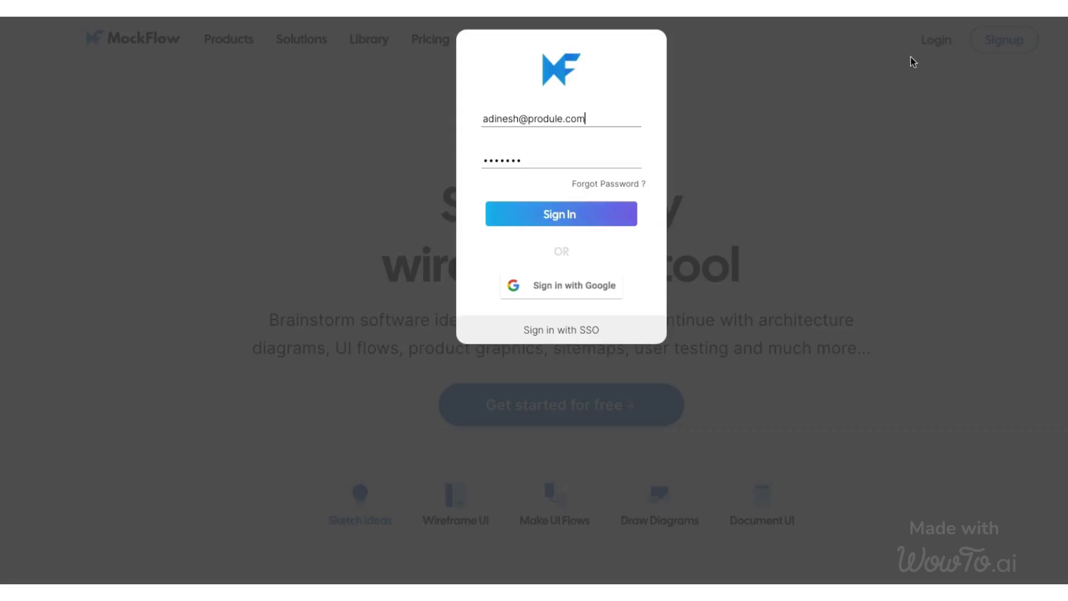
Sign in and create a new project from the Sketchy Mobile starter in the mobile app category.
{"action": "left_click", "coordinate": [603, 209]}
{"action": "left_click", "coordinate": [89, 184]}
{"action": "left_click", "coordinate": [270, 191]}
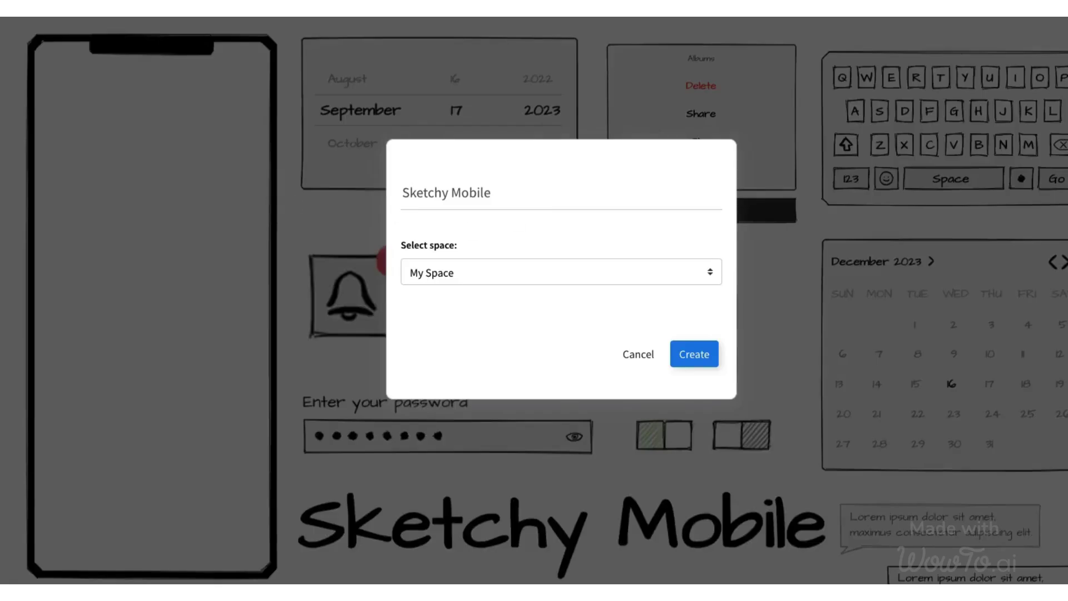
{"action": "left_click", "coordinate": [698, 361]}
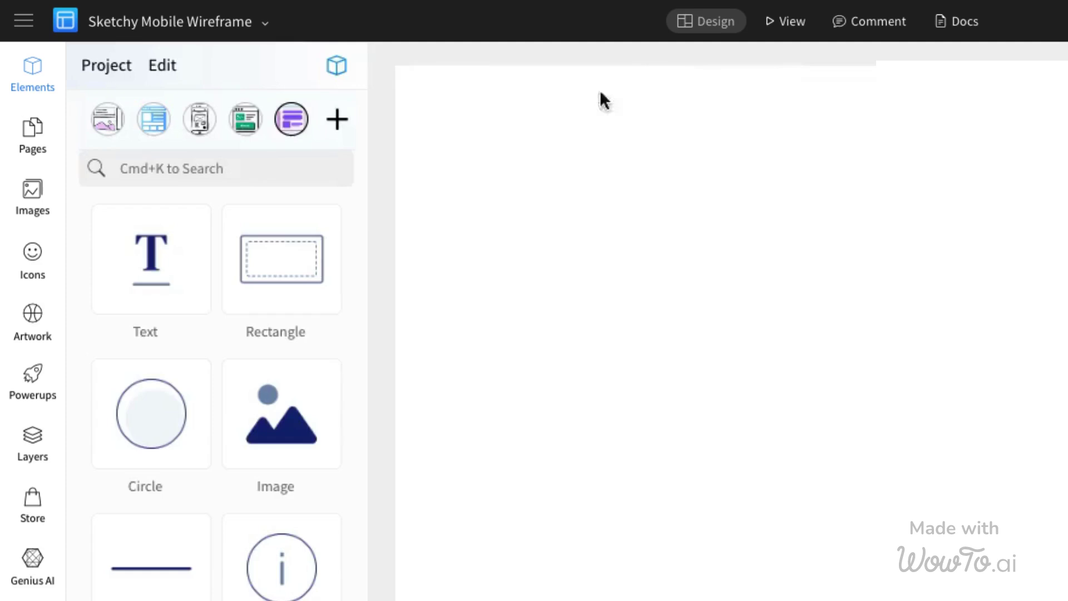
Switch the element library to the Sketchy Mobile UI pack.
{"action": "left_click", "coordinate": [337, 121]}
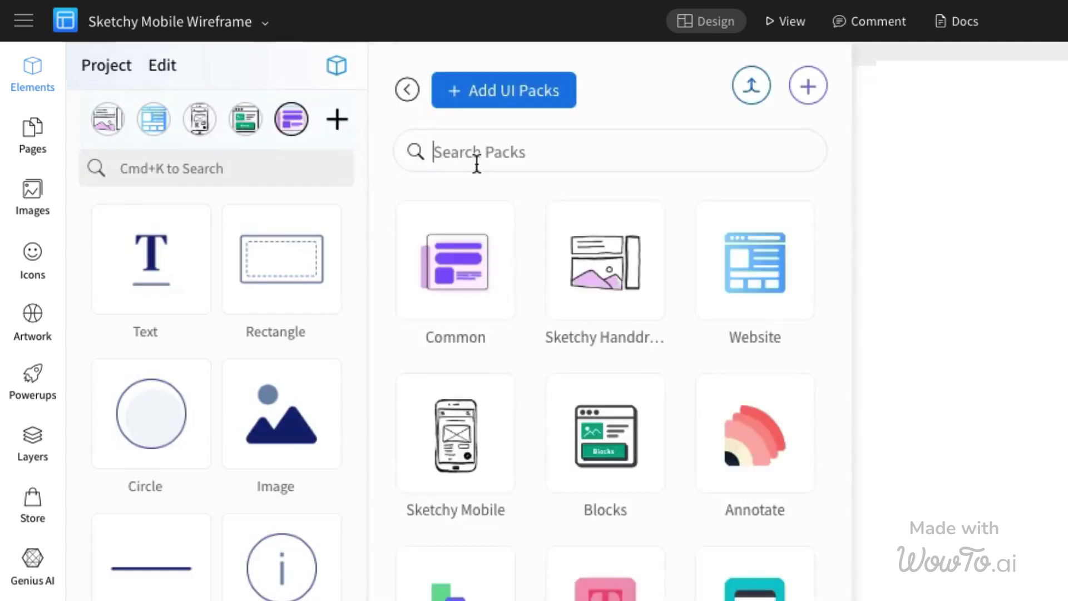
{"action": "scroll", "coordinate": [518, 229], "scroll_direction": "down", "scroll_amount": 5}
{"action": "scroll", "coordinate": [518, 230], "scroll_direction": "up", "scroll_amount": 2}
{"action": "scroll", "coordinate": [518, 230], "scroll_direction": "up", "scroll_amount": 2}
{"action": "scroll", "coordinate": [519, 229], "scroll_direction": "up", "scroll_amount": 2}
{"action": "scroll", "coordinate": [519, 230], "scroll_direction": "up", "scroll_amount": 2}
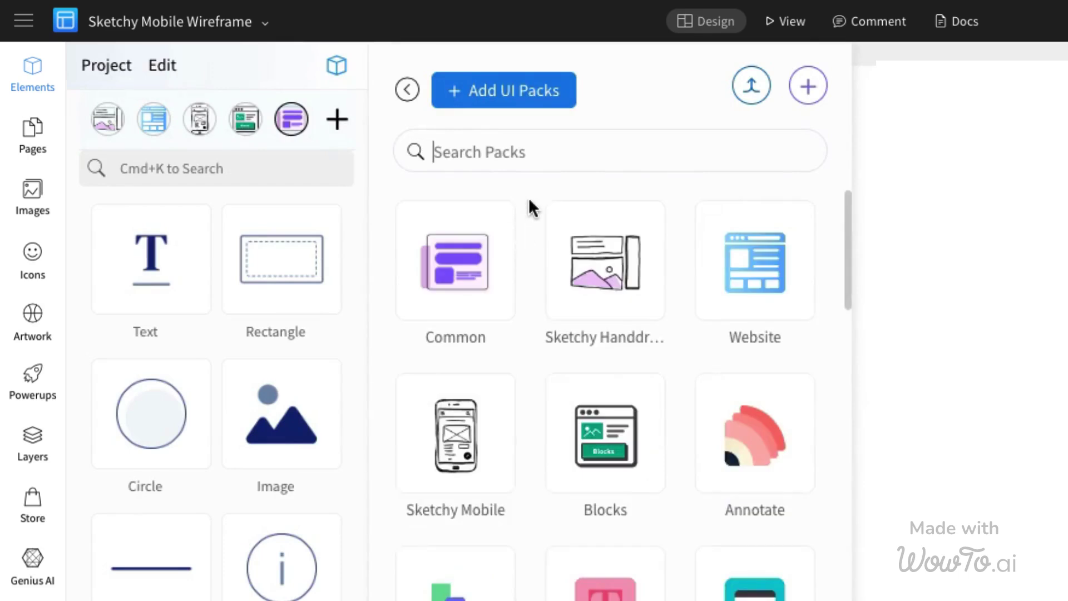
{"action": "left_click", "coordinate": [517, 426]}
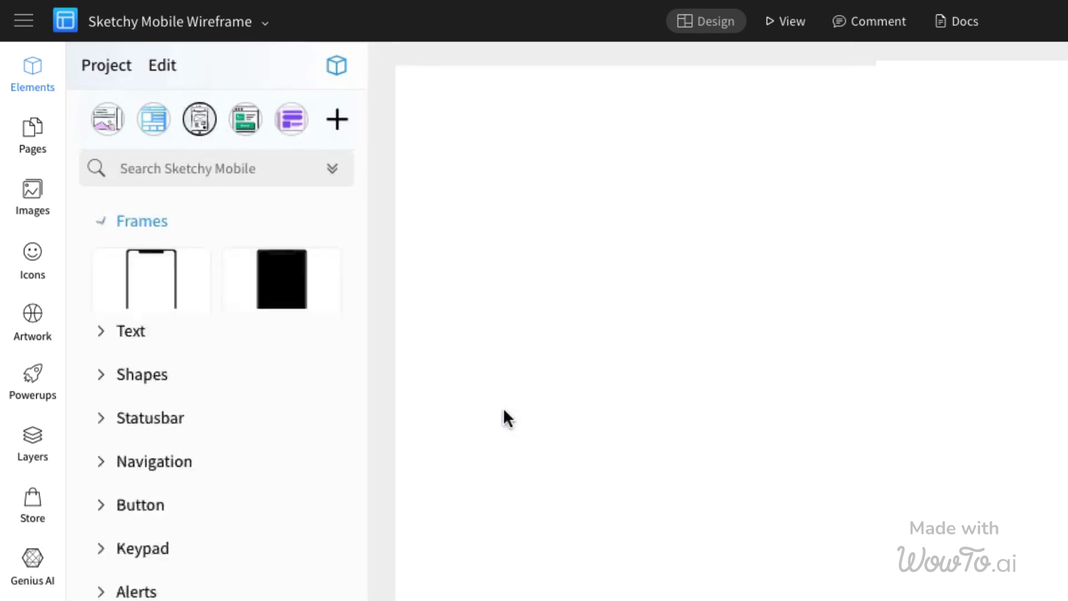
{"action": "left_click", "coordinate": [332, 169]}
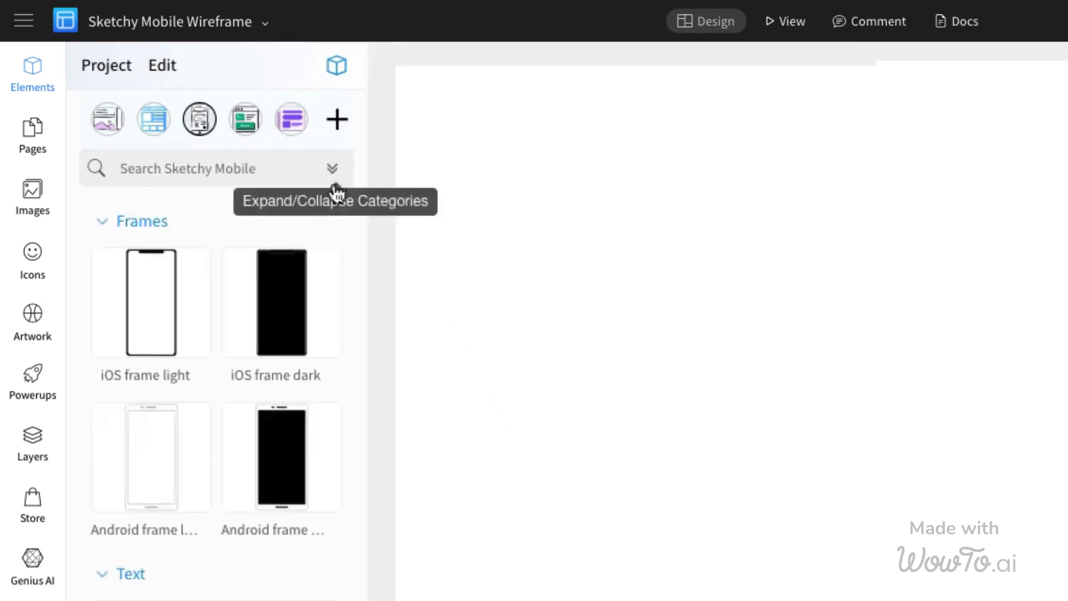
{"action": "scroll", "coordinate": [291, 340], "scroll_direction": "down", "scroll_amount": 5}
{"action": "scroll", "coordinate": [291, 340], "scroll_direction": "down", "scroll_amount": 5}
{"action": "scroll", "coordinate": [291, 339], "scroll_direction": "down", "scroll_amount": 5}
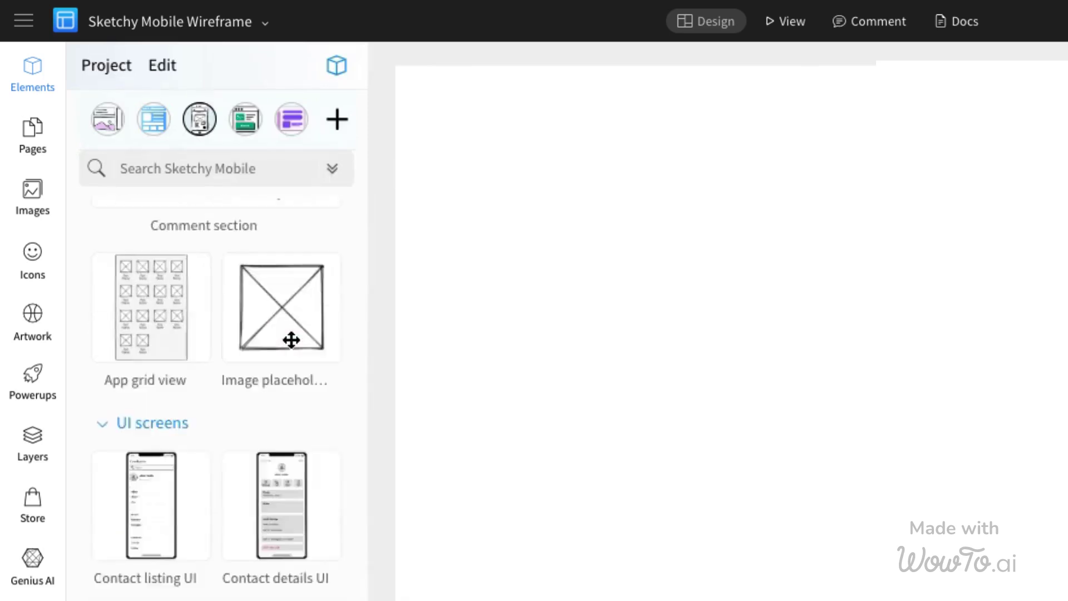
{"action": "scroll", "coordinate": [292, 340], "scroll_direction": "up", "scroll_amount": 1}
{"action": "scroll", "coordinate": [291, 340], "scroll_direction": "up", "scroll_amount": 5}
{"action": "scroll", "coordinate": [291, 339], "scroll_direction": "up", "scroll_amount": 5}
{"action": "scroll", "coordinate": [291, 339], "scroll_direction": "up", "scroll_amount": 5}
{"action": "scroll", "coordinate": [292, 340], "scroll_direction": "up", "scroll_amount": 5}
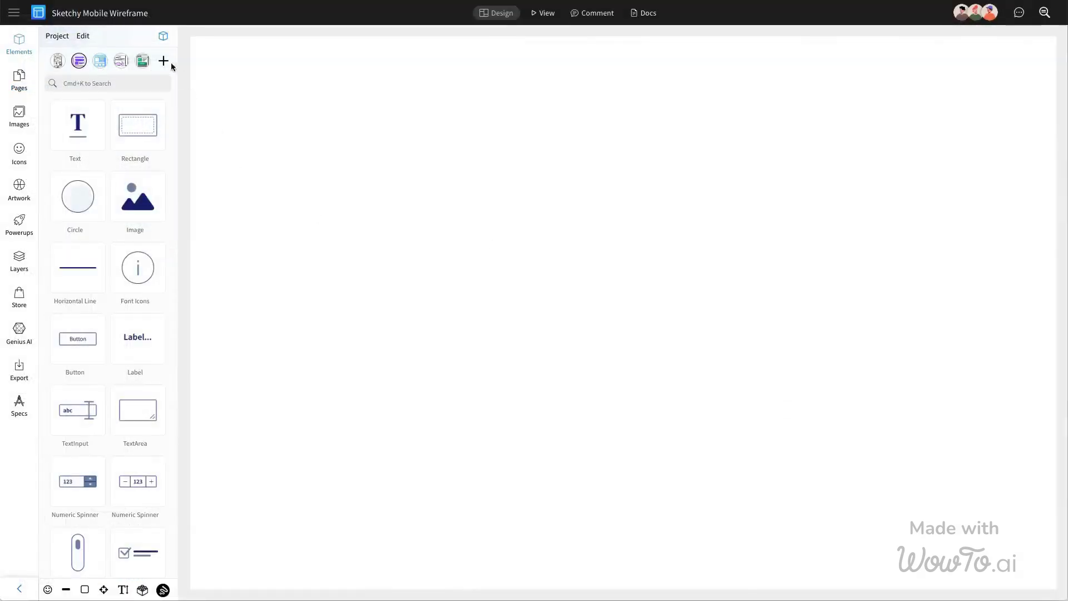
Place a light iOS phone frame from the Sketchy Mobile pack on the canvas.
{"action": "left_click", "coordinate": [165, 62]}
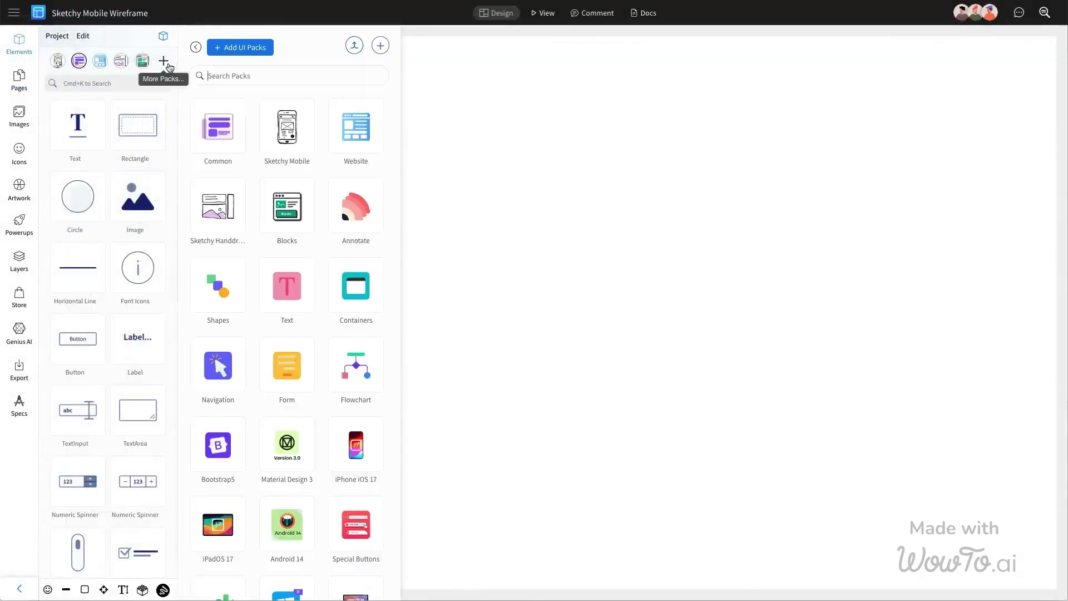
{"action": "left_click", "coordinate": [298, 138]}
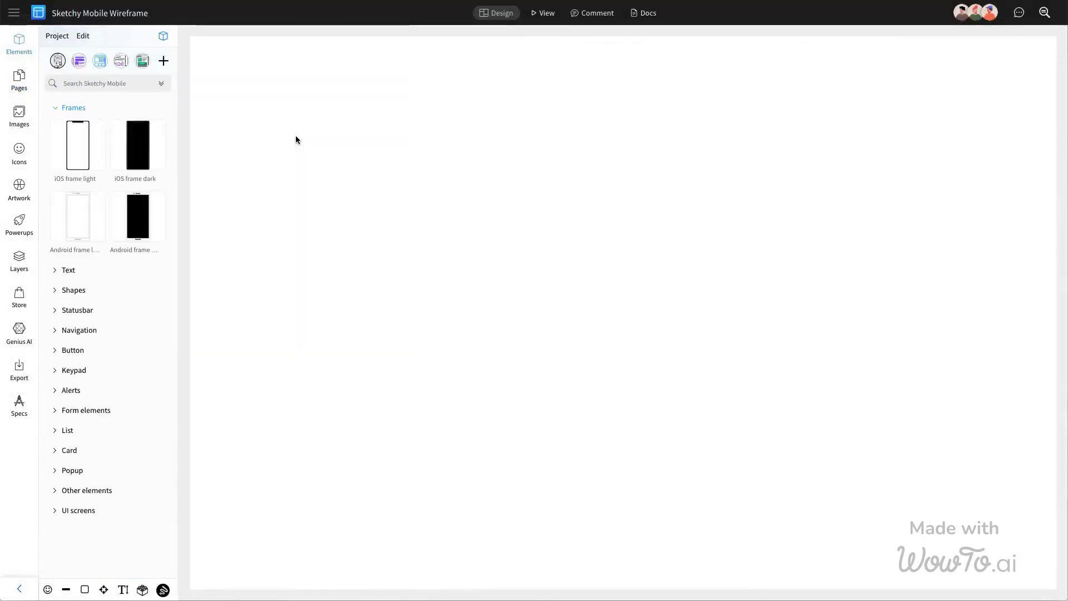
{"action": "left_click_drag", "start_coordinate": [117, 162], "coordinate": [513, 163]}
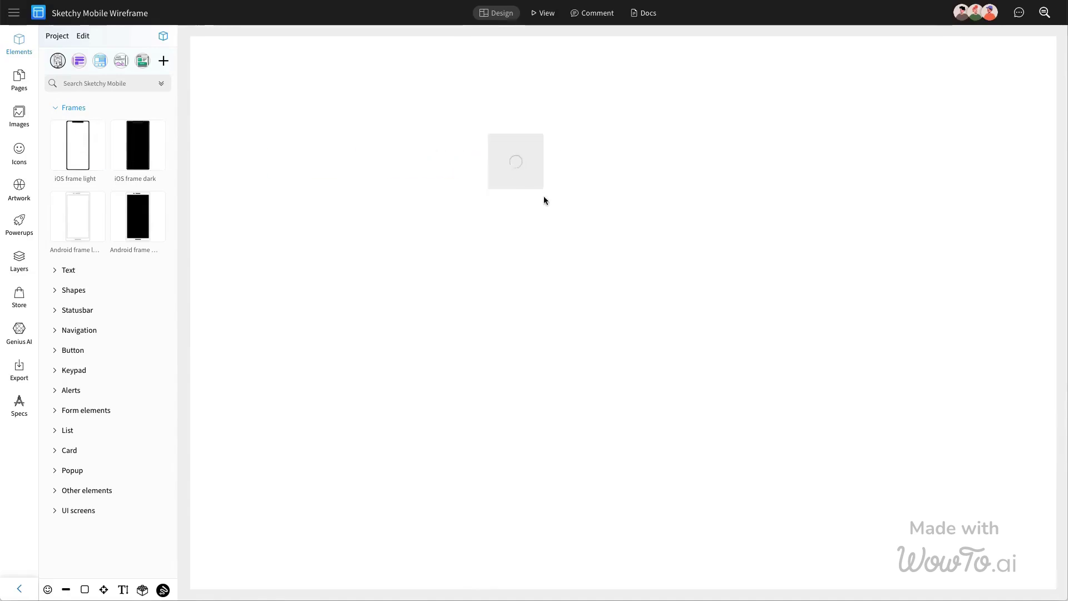
{"action": "left_click", "coordinate": [787, 183]}
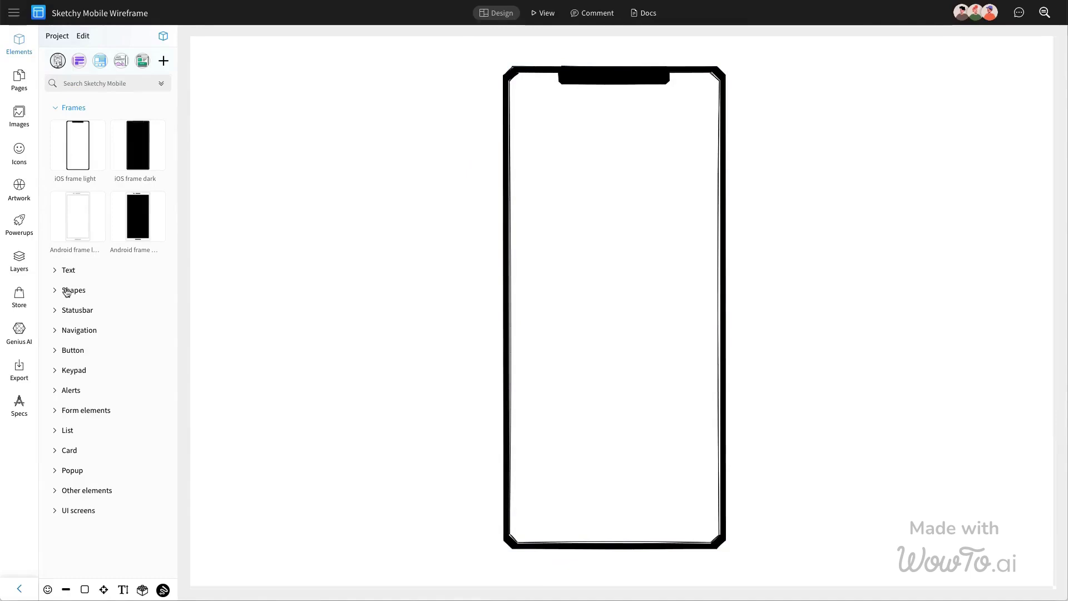
Add a light status bar across the top of the phone frame.
{"action": "left_click", "coordinate": [75, 309]}
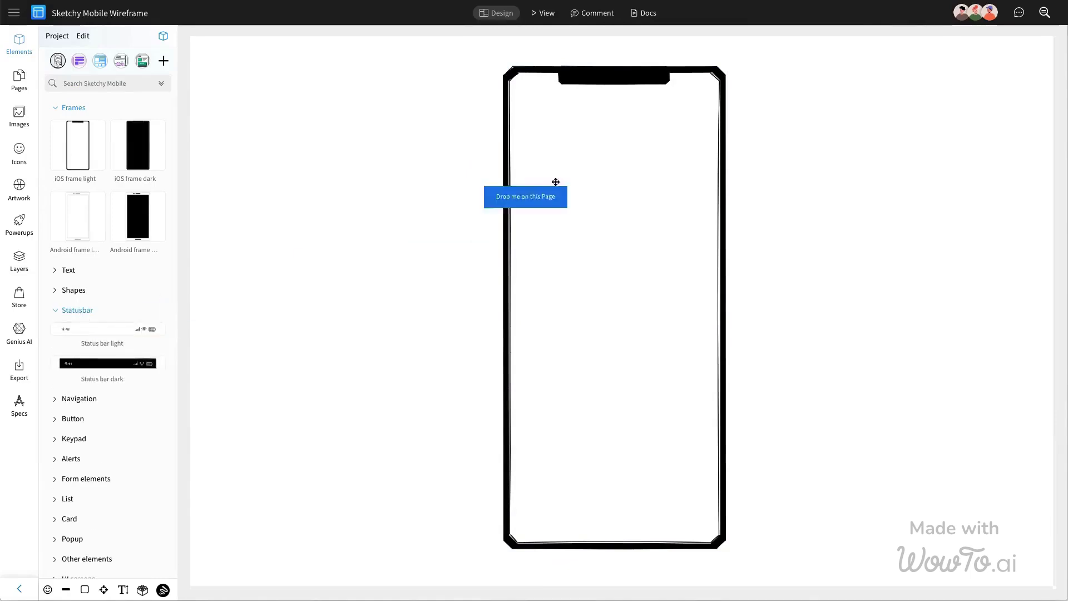
{"action": "mouse_move", "coordinate": [101, 325]}
{"action": "left_mouse_down"}
{"action": "mouse_move", "coordinate": [618, 143]}
{"action": "mouse_move", "coordinate": [535, 83]}
{"action": "left_mouse_up"}
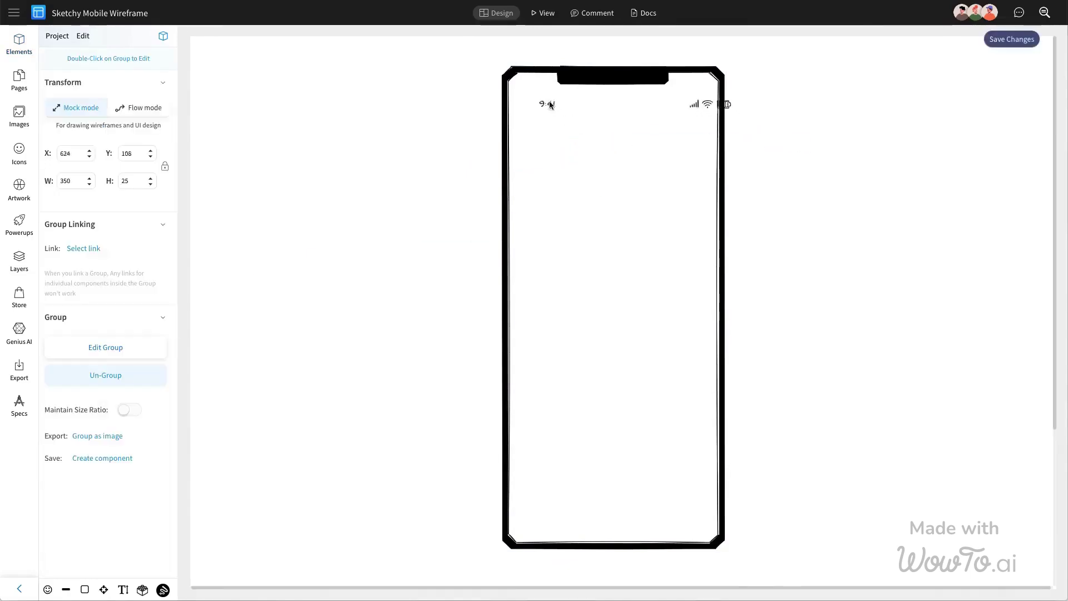
{"action": "left_click", "coordinate": [897, 131]}
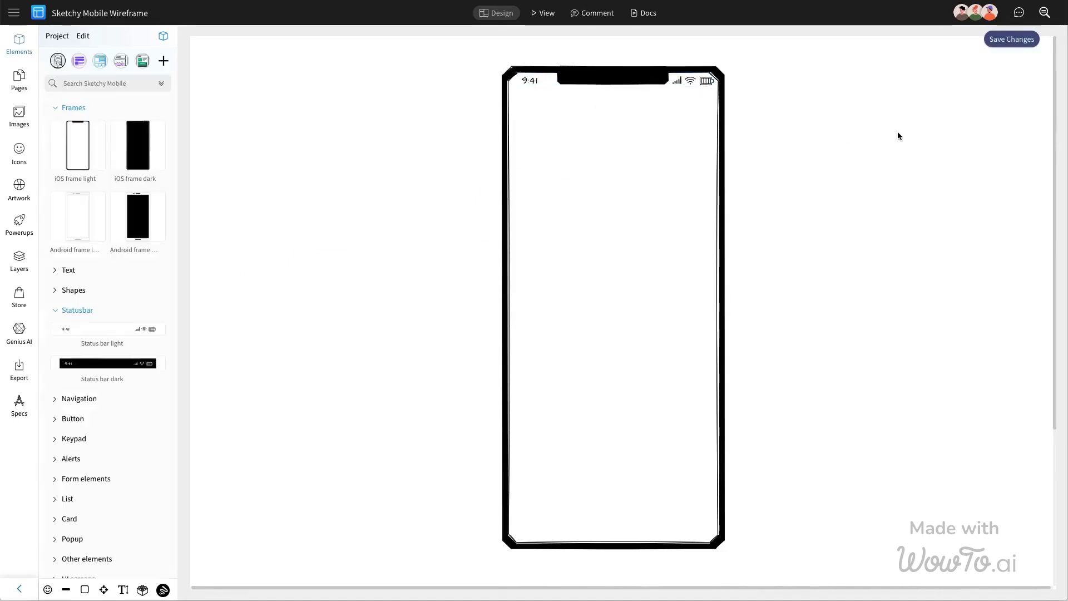
Add a 50×50 circle and move it to the phone's top-left corner.
{"action": "left_click", "coordinate": [74, 291]}
{"action": "mouse_move", "coordinate": [138, 327]}
{"action": "left_mouse_down"}
{"action": "mouse_move", "coordinate": [592, 139]}
{"action": "mouse_move", "coordinate": [549, 150]}
{"action": "left_mouse_up"}
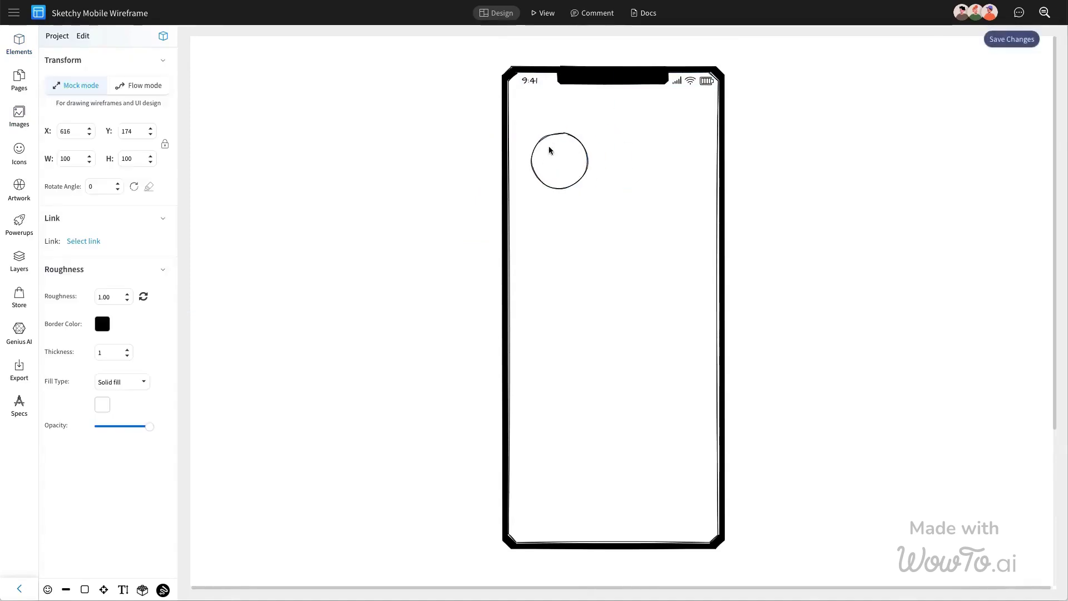
{"action": "double_click", "coordinate": [65, 157]}
{"action": "type", "text": "50"}
{"action": "key", "text": "Return"}
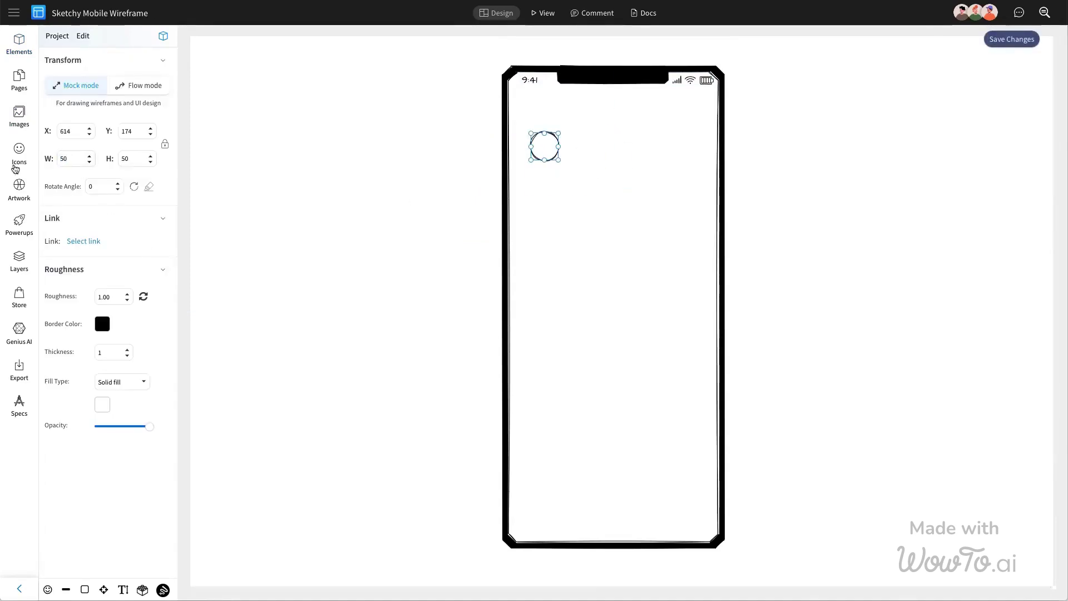
{"action": "left_click_drag", "start_coordinate": [543, 147], "coordinate": [532, 116]}
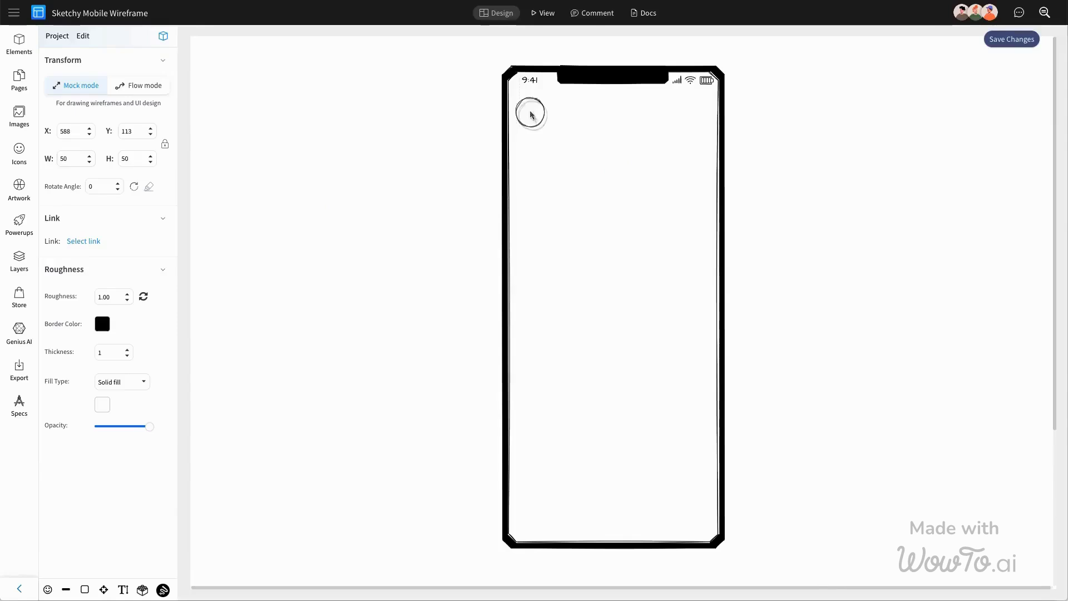
{"action": "left_click", "coordinate": [306, 177]}
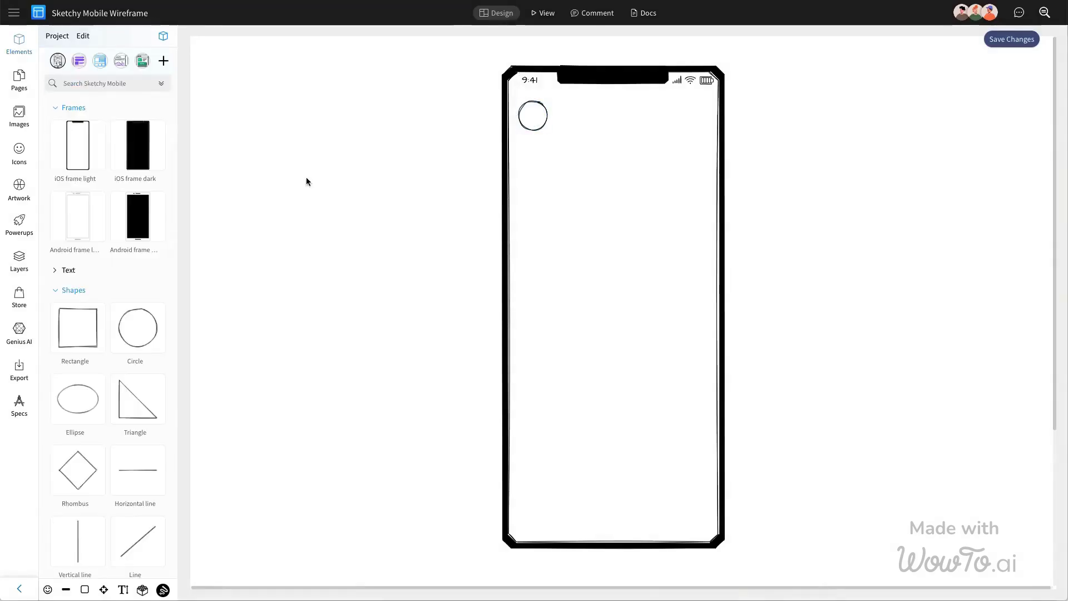
Place a user icon from the icon library on the circle and select both.
{"action": "left_click", "coordinate": [19, 154]}
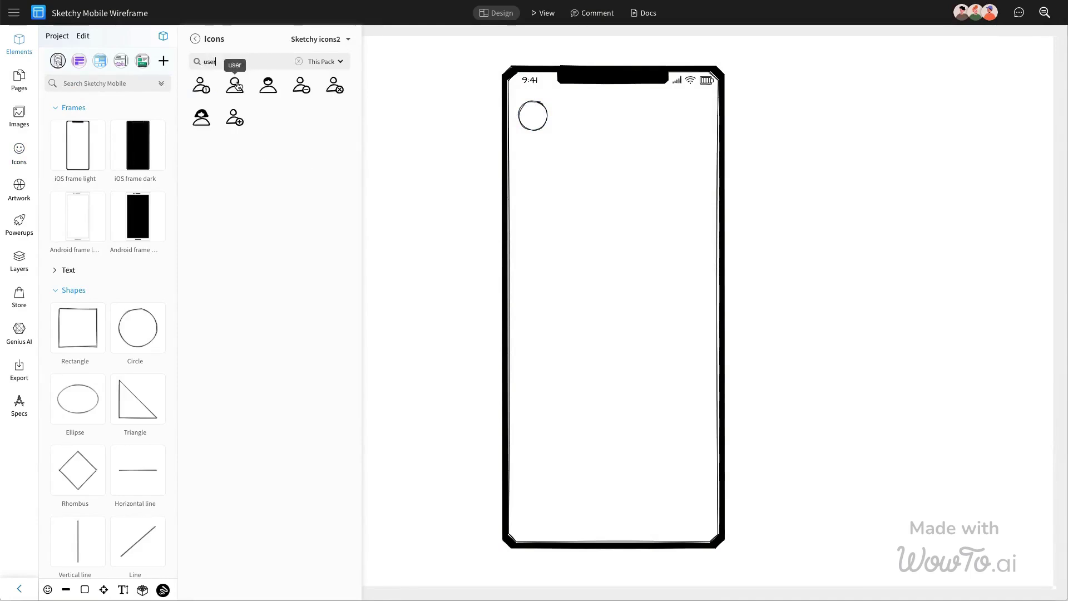
{"action": "left_click_drag", "start_coordinate": [236, 83], "coordinate": [542, 118]}
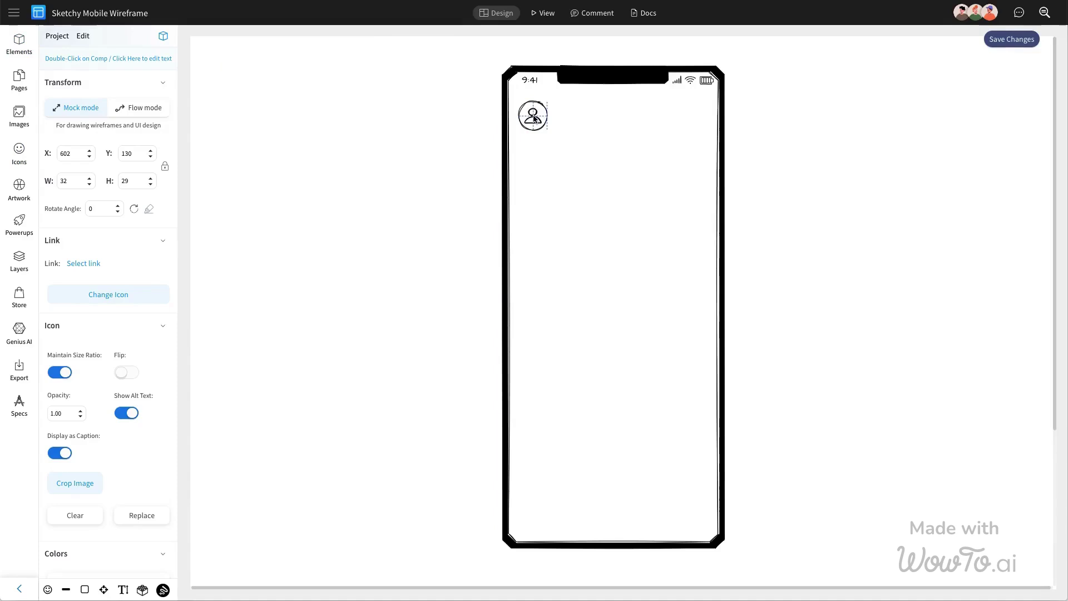
{"action": "left_click", "coordinate": [541, 110], "text": "shift"}
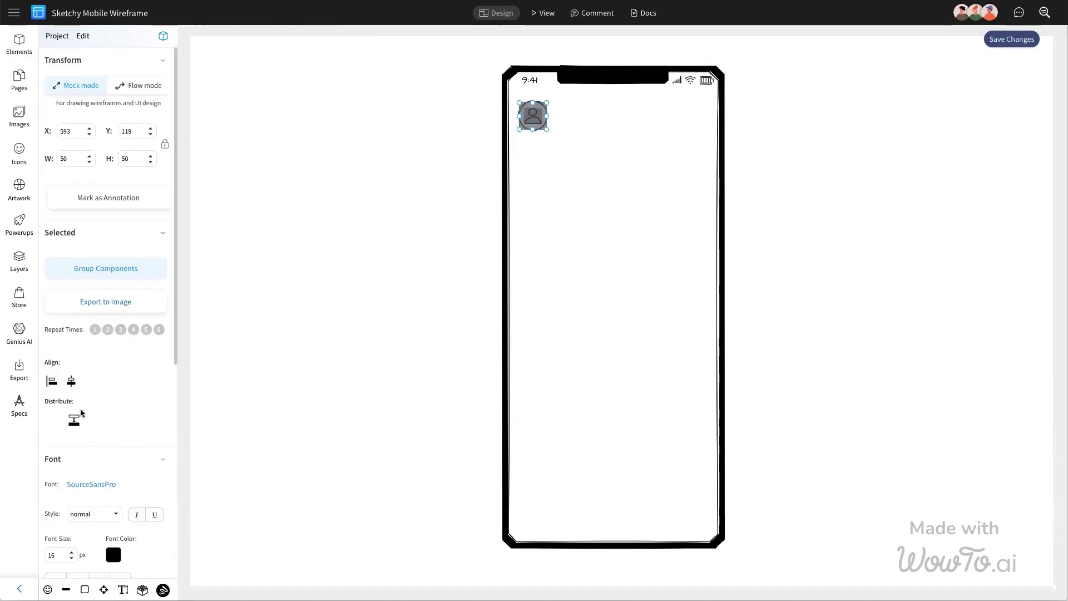
Group the circle and icon into an avatar and duplicate it to the phone's top-right.
{"action": "left_click", "coordinate": [105, 271]}
{"action": "left_click", "coordinate": [377, 232]}
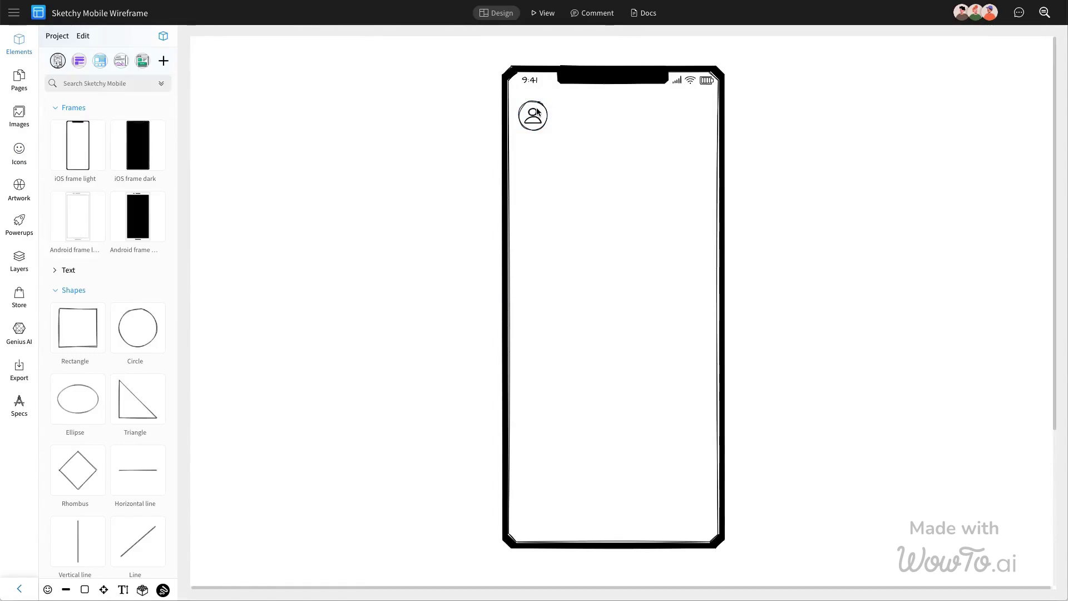
{"action": "left_click", "coordinate": [539, 113]}
{"action": "key", "text": "ctrl+c"}
{"action": "key", "text": "ctrl+v"}
{"action": "left_click_drag", "start_coordinate": [564, 152], "coordinate": [696, 123]}
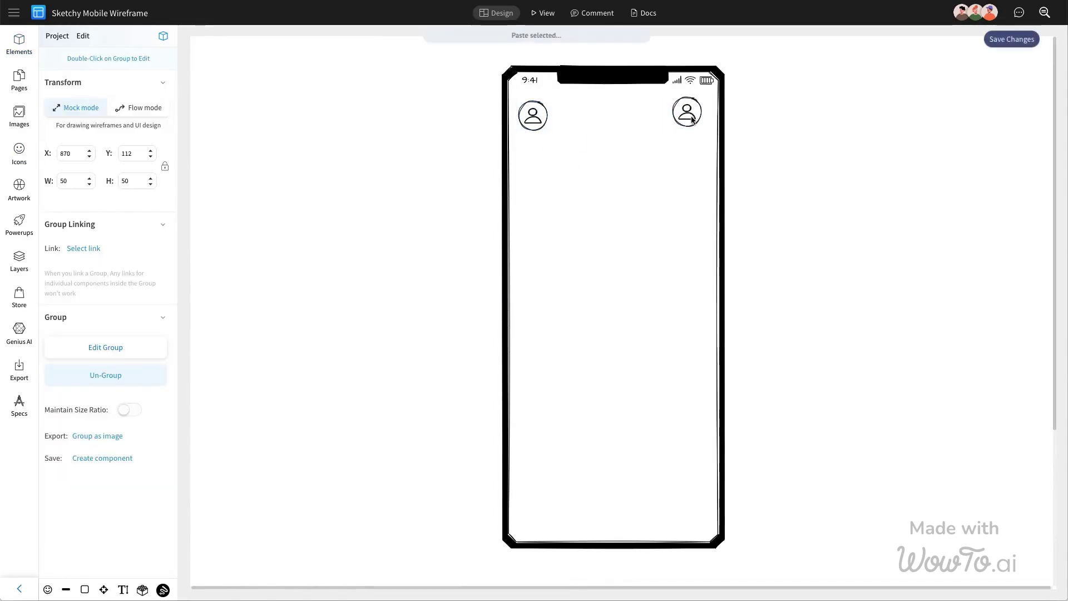
Swap the right-hand copy's user icon for a bell icon.
{"action": "double_click", "coordinate": [693, 119]}
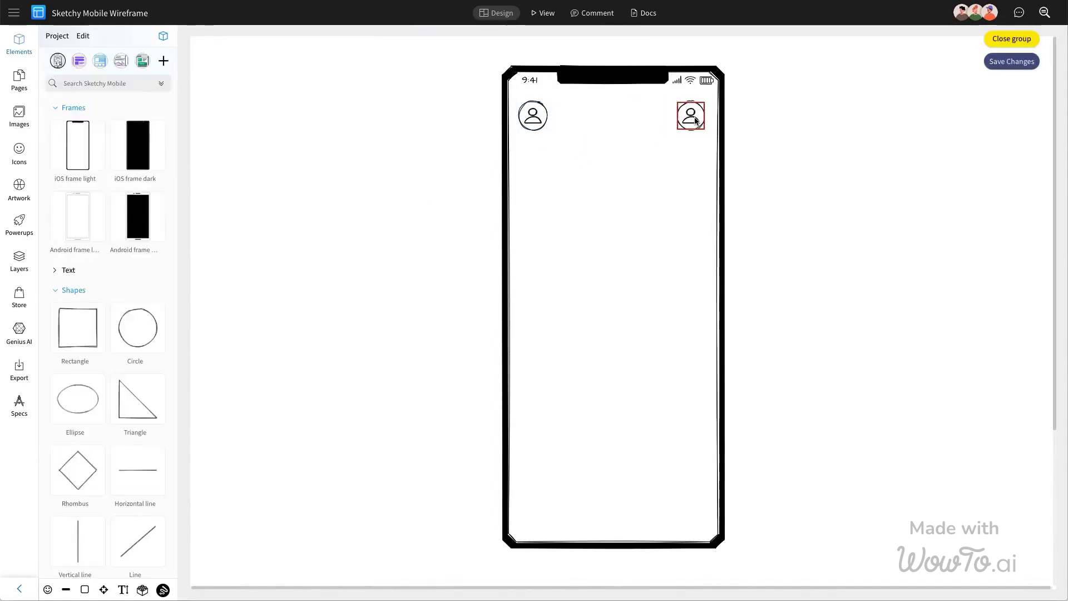
{"action": "left_click", "coordinate": [110, 294]}
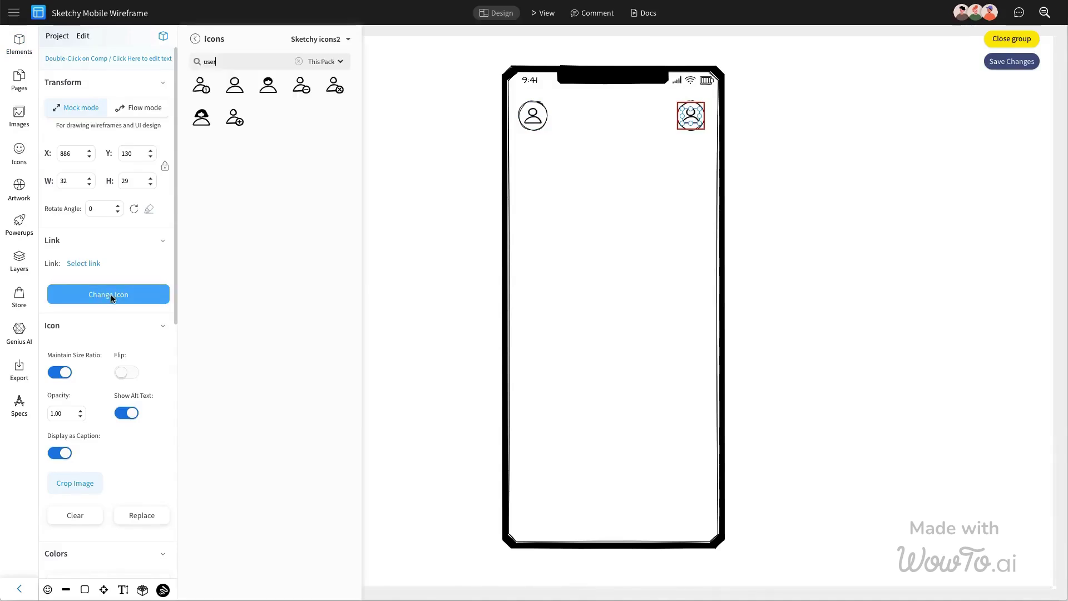
{"action": "left_click", "coordinate": [235, 61]}
{"action": "type", "text": "bell"}
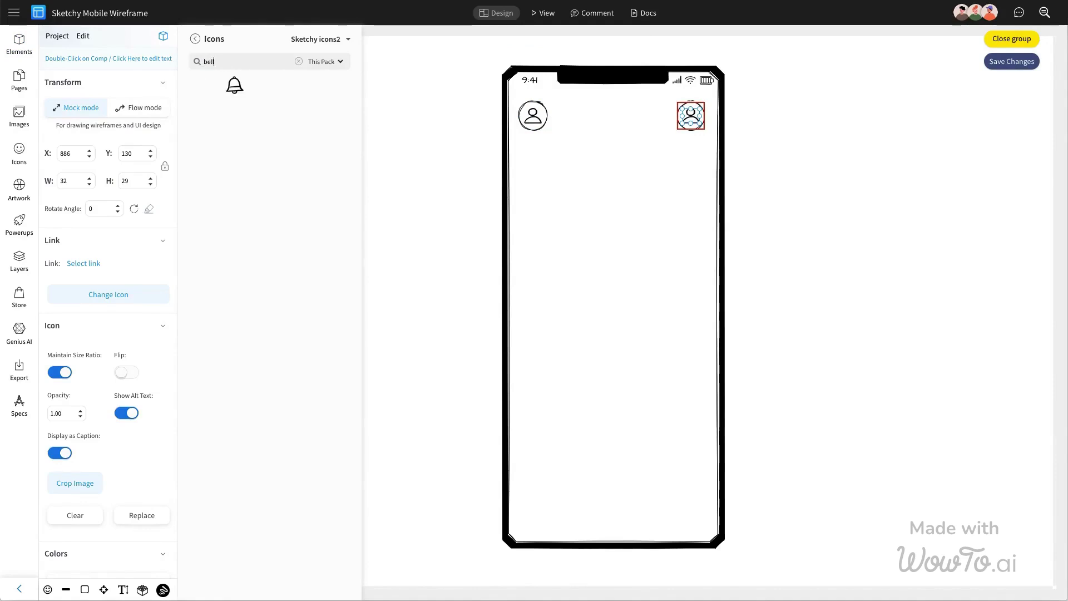
{"action": "left_click", "coordinate": [234, 86]}
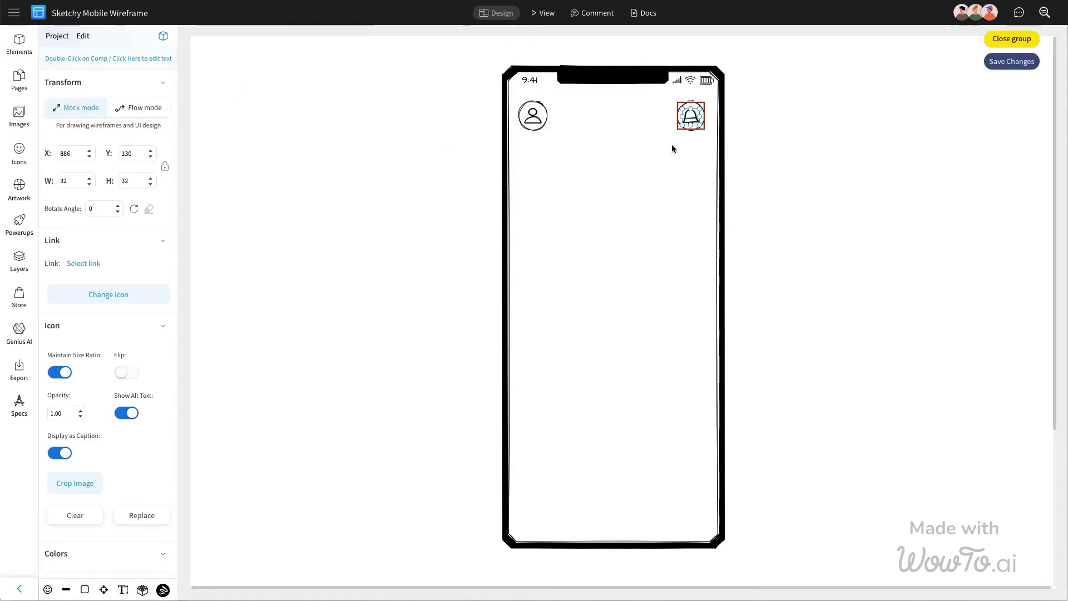
{"action": "left_click", "coordinate": [692, 124]}
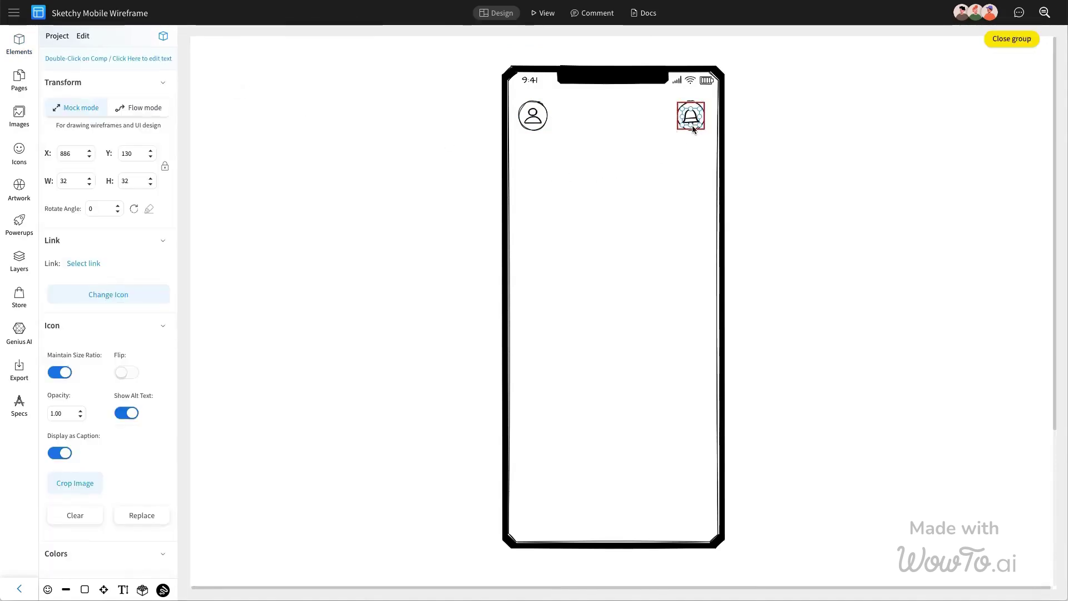
{"action": "left_click", "coordinate": [532, 117]}
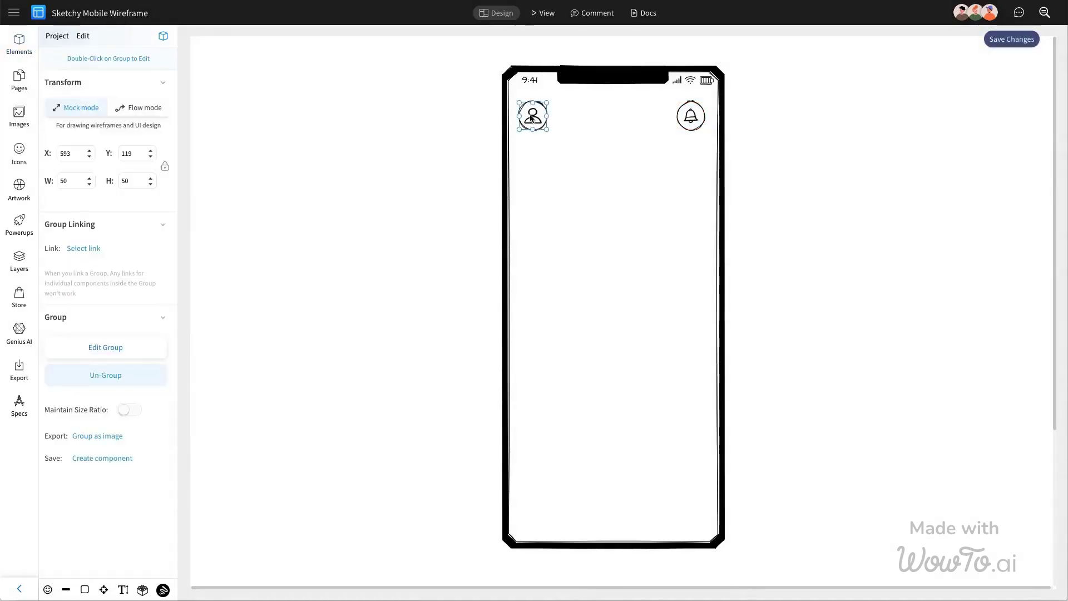
Adjust the user icon's width inside the left profile avatar group.
{"action": "double_click", "coordinate": [532, 116]}
{"action": "double_click", "coordinate": [64, 180]}
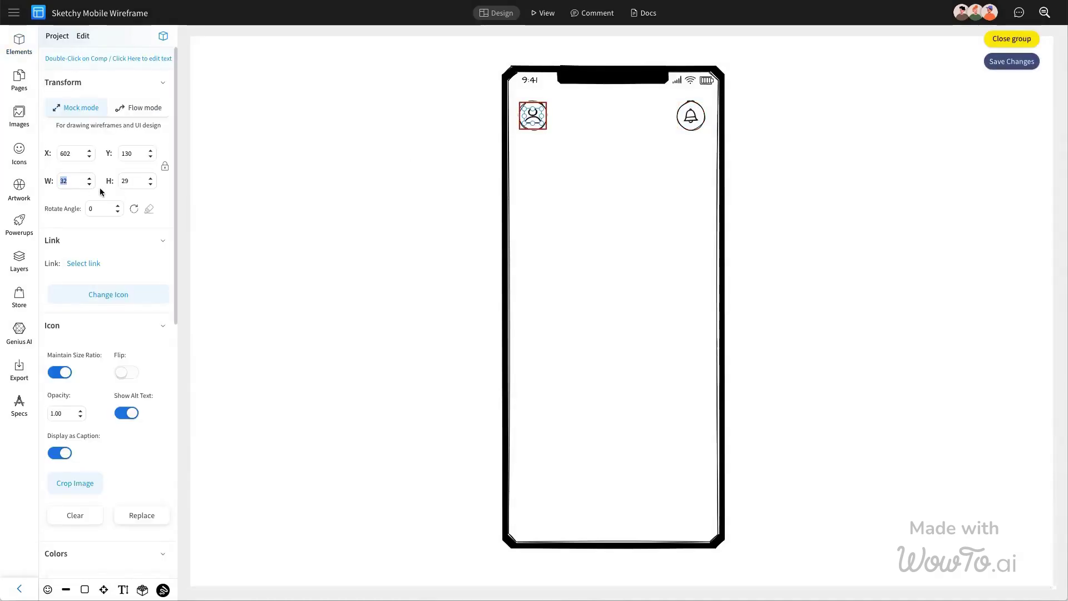
{"action": "key", "text": "Return"}
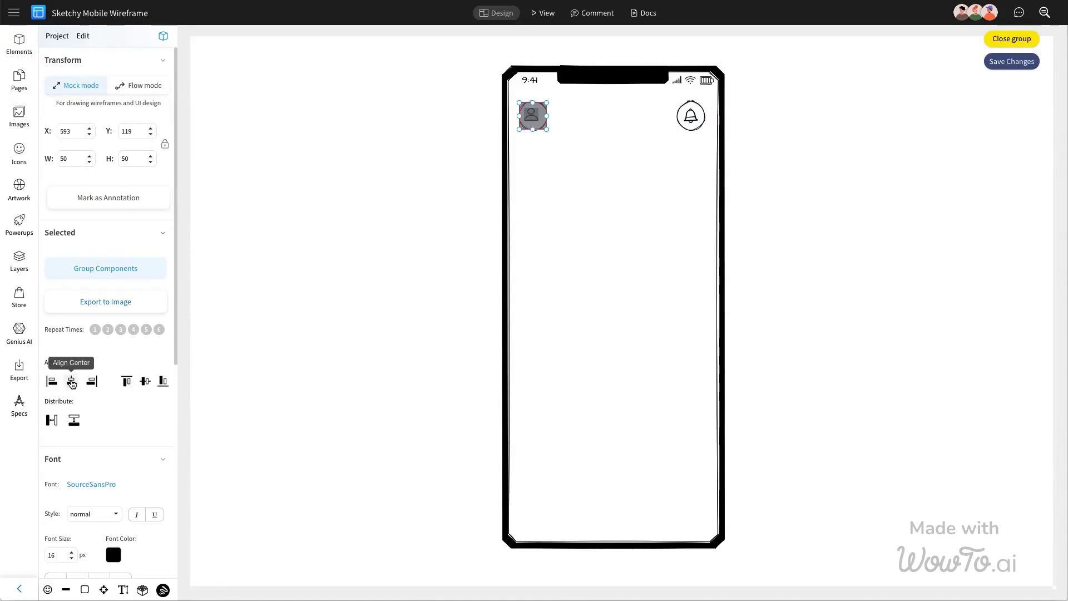
Place a scribble text on the phone screen reading Hello, John Smith.
{"action": "left_click", "coordinate": [590, 246]}
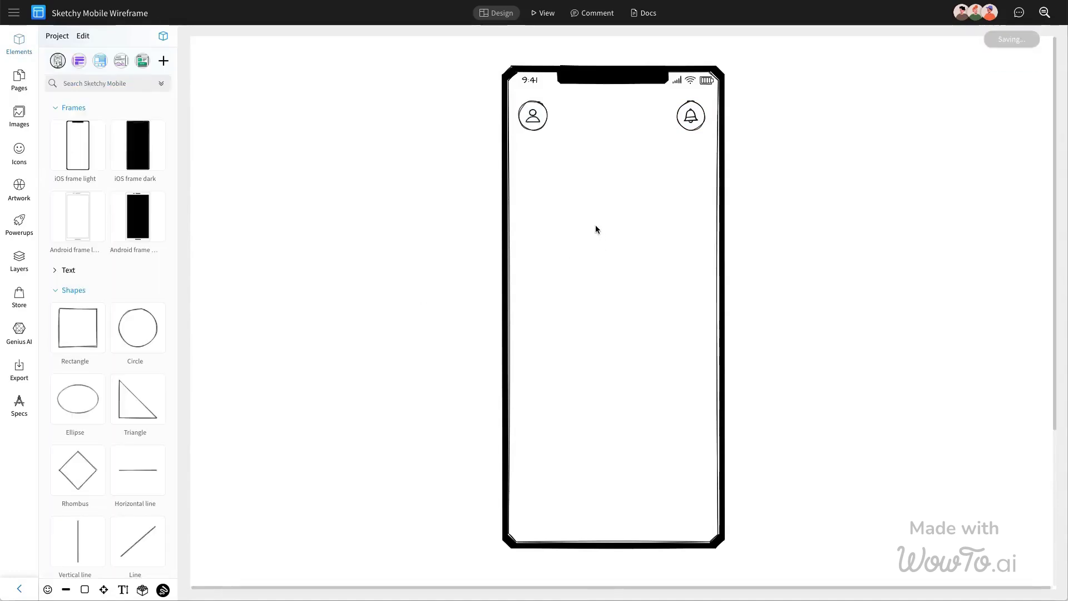
{"action": "left_click", "coordinate": [69, 271]}
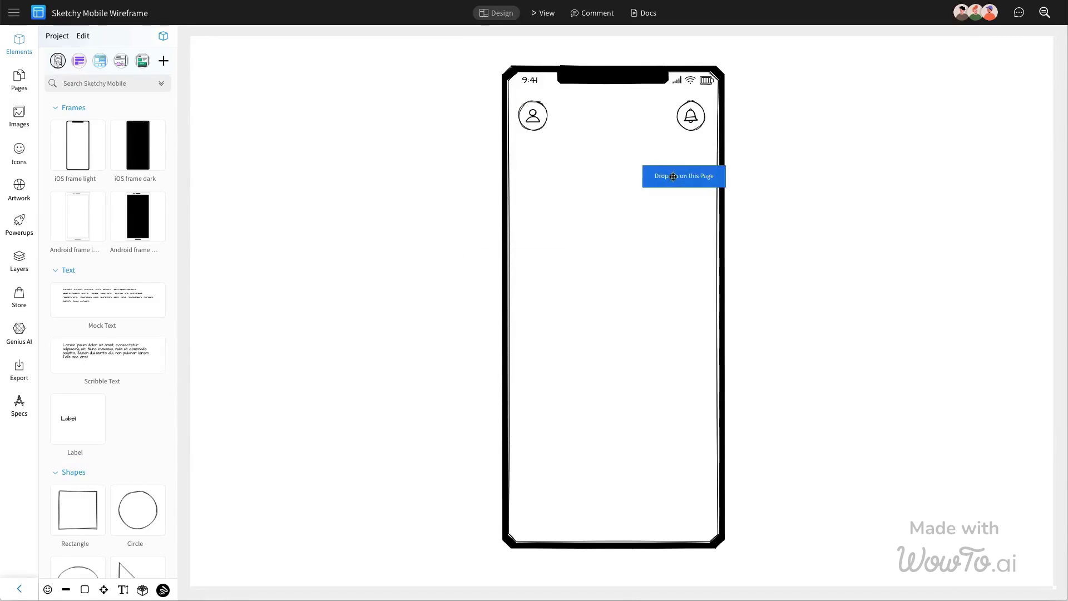
{"action": "mouse_move", "coordinate": [102, 364]}
{"action": "left_mouse_down"}
{"action": "mouse_move", "coordinate": [608, 190]}
{"action": "mouse_move", "coordinate": [552, 167]}
{"action": "left_mouse_up"}
{"action": "double_click", "coordinate": [553, 168]}
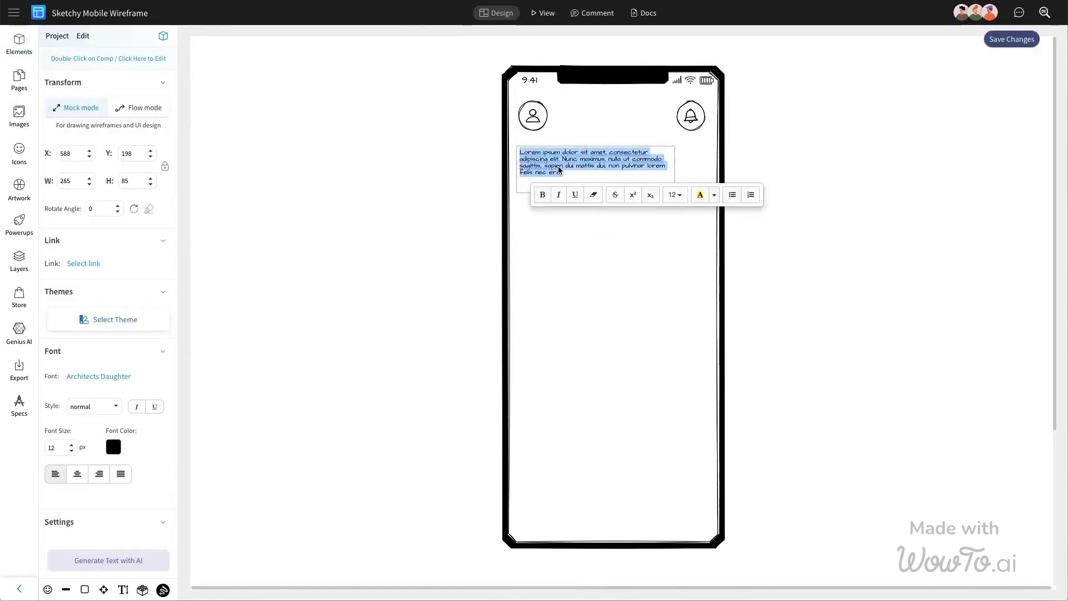
{"action": "type", "text": "Hello, John"}
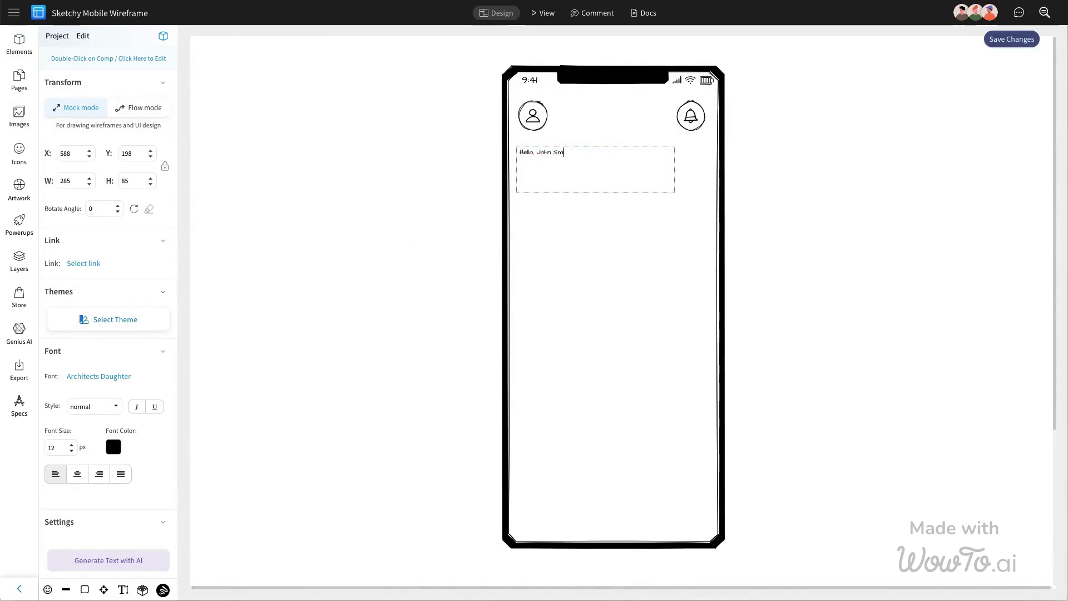
{"action": "type", "text": "Smith"}
{"action": "key", "text": "Escape"}
Make the greeting bold at 30px and shrink its box to fit the text.
{"action": "left_click", "coordinate": [558, 170]}
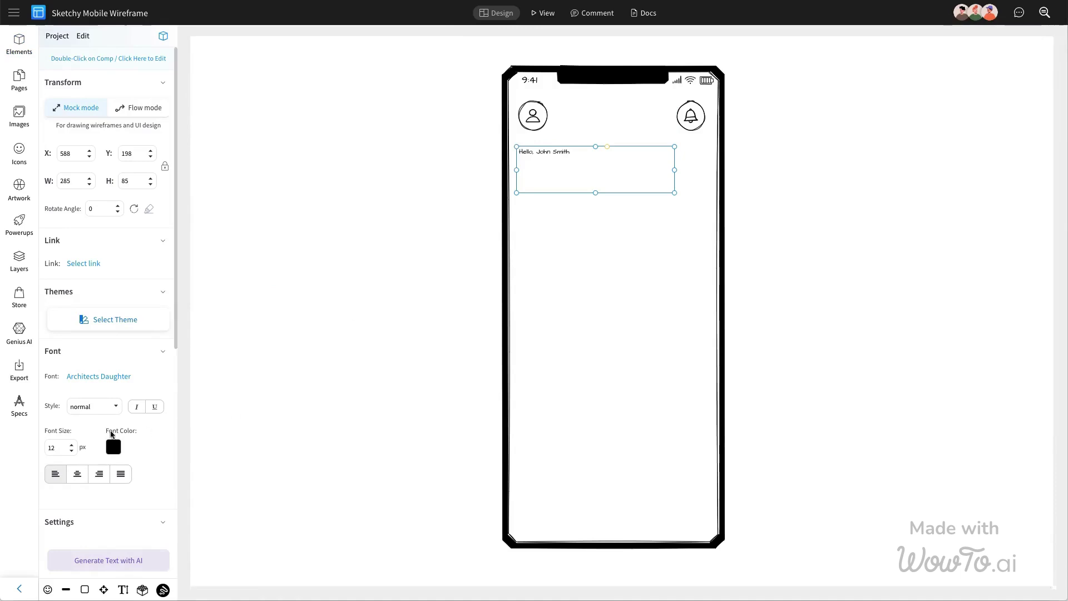
{"action": "type", "text": "30"}
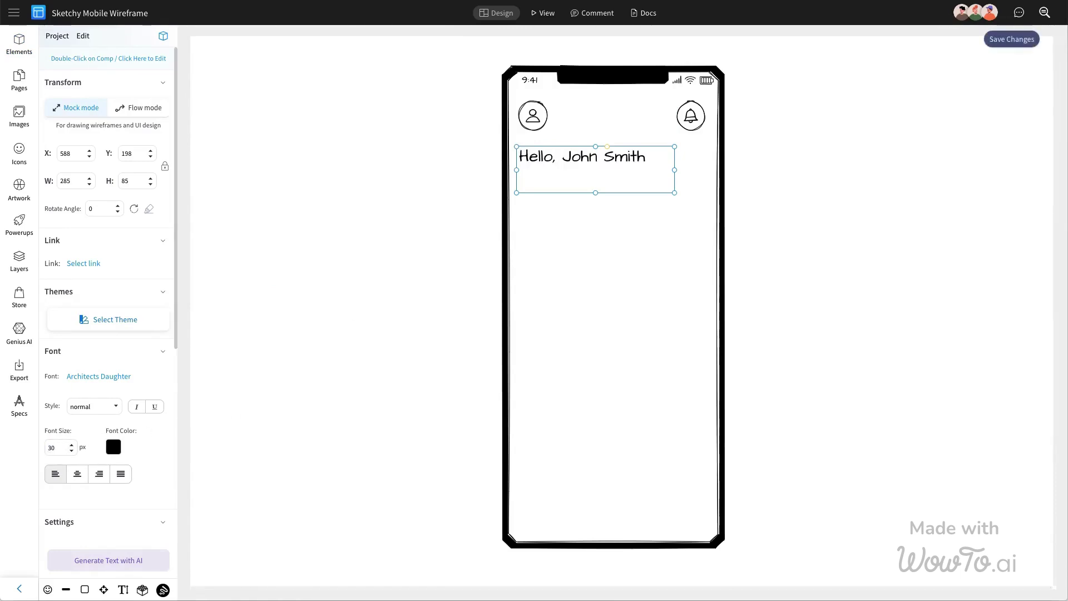
{"action": "left_click", "coordinate": [94, 406]}
{"action": "left_click", "coordinate": [93, 434]}
{"action": "left_click", "coordinate": [379, 264]}
{"action": "left_click", "coordinate": [607, 183]}
{"action": "left_click_drag", "start_coordinate": [596, 192], "coordinate": [598, 170]}
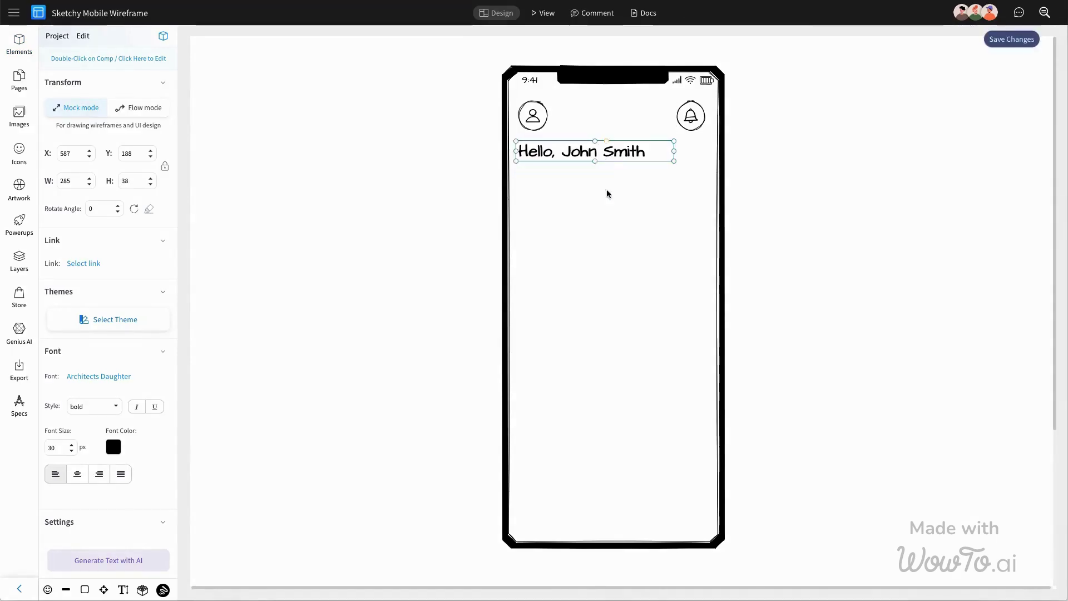
Add a rectangle card below the greeting and make it taller.
{"action": "left_click", "coordinate": [603, 160]}
{"action": "left_click", "coordinate": [608, 195]}
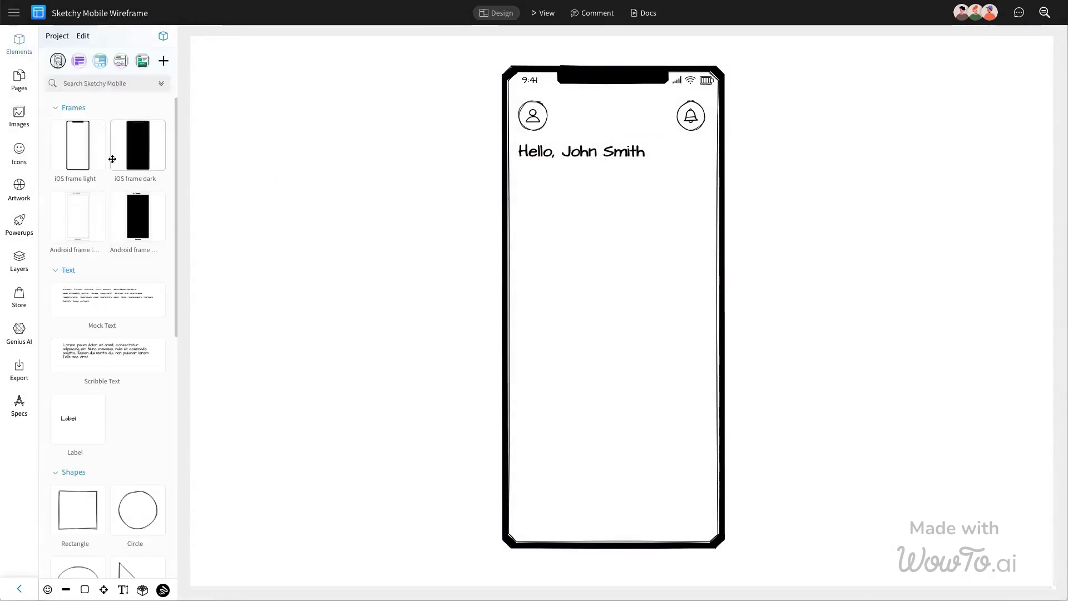
{"action": "scroll", "coordinate": [82, 425], "scroll_direction": "down", "scroll_amount": 1}
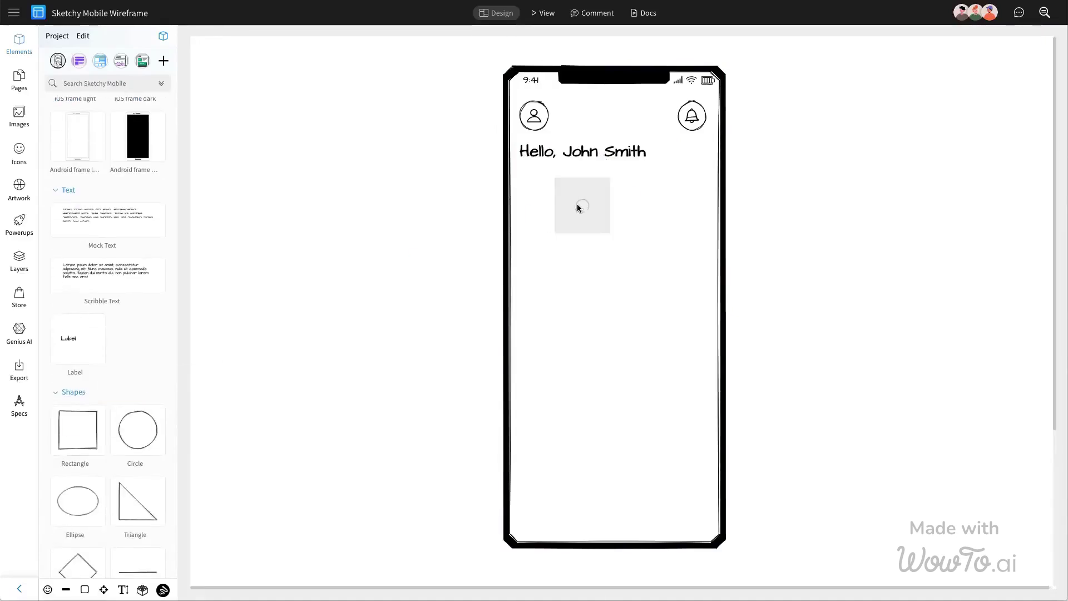
{"action": "mouse_move", "coordinate": [81, 424]}
{"action": "left_mouse_down"}
{"action": "mouse_move", "coordinate": [576, 207]}
{"action": "mouse_move", "coordinate": [537, 192]}
{"action": "mouse_move", "coordinate": [705, 204]}
{"action": "left_mouse_up"}
{"action": "left_click_drag", "start_coordinate": [612, 233], "coordinate": [614, 268]}
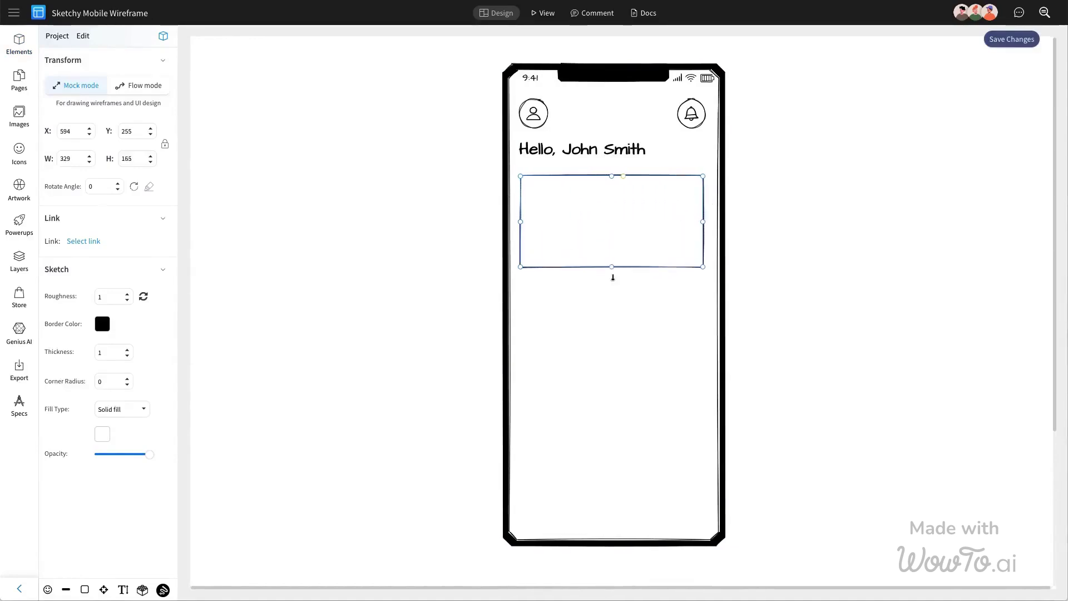
Give the card a light grey Sketchy fill 2 hatch and centre it in the phone.
{"action": "left_click", "coordinate": [117, 410]}
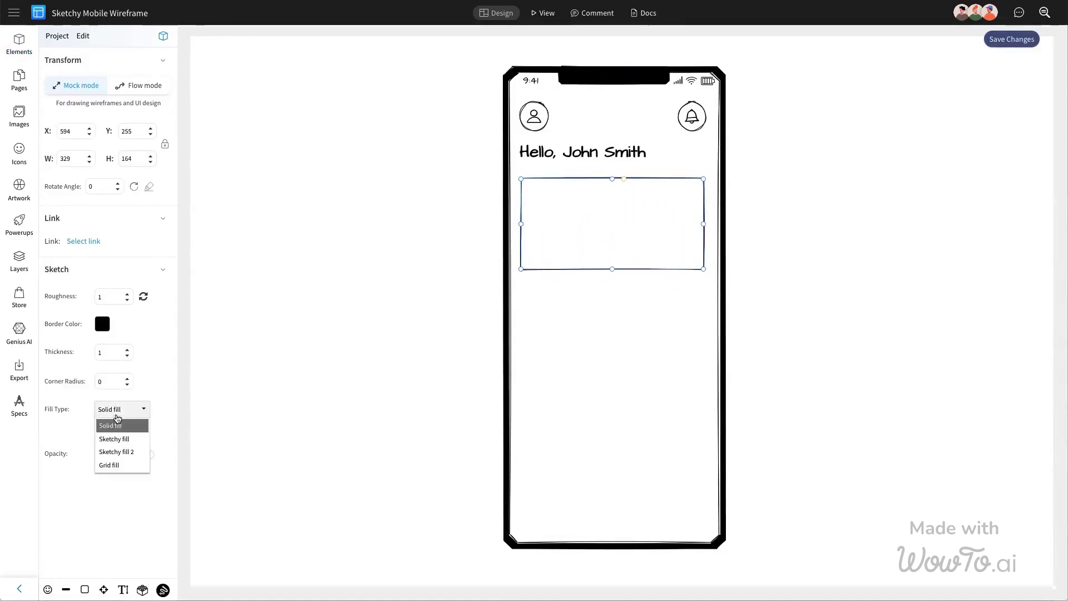
{"action": "left_click", "coordinate": [114, 451]}
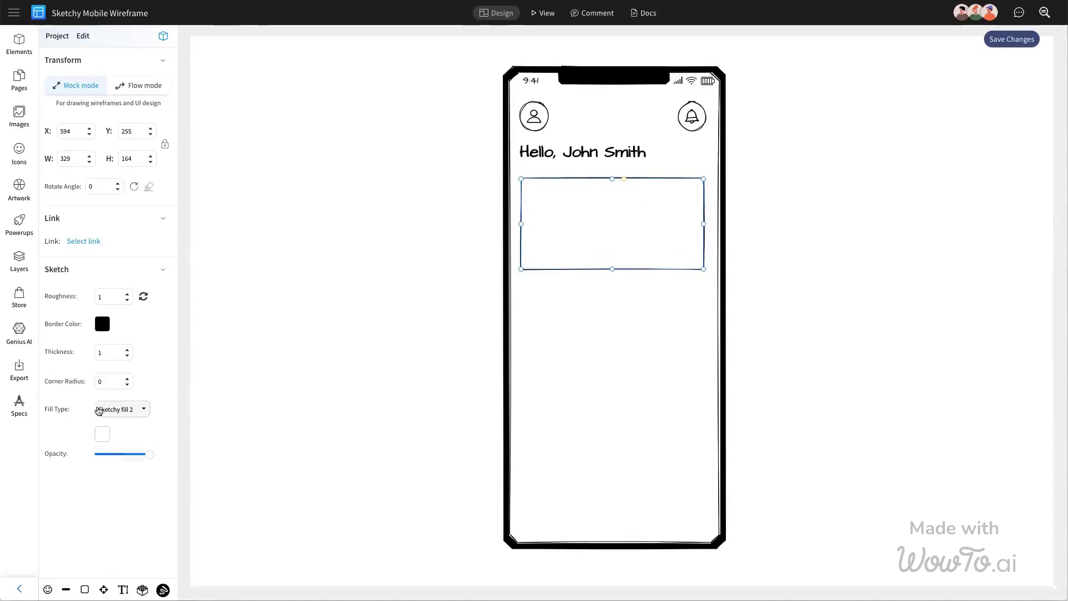
{"action": "left_click", "coordinate": [102, 434]}
{"action": "left_click", "coordinate": [170, 518]}
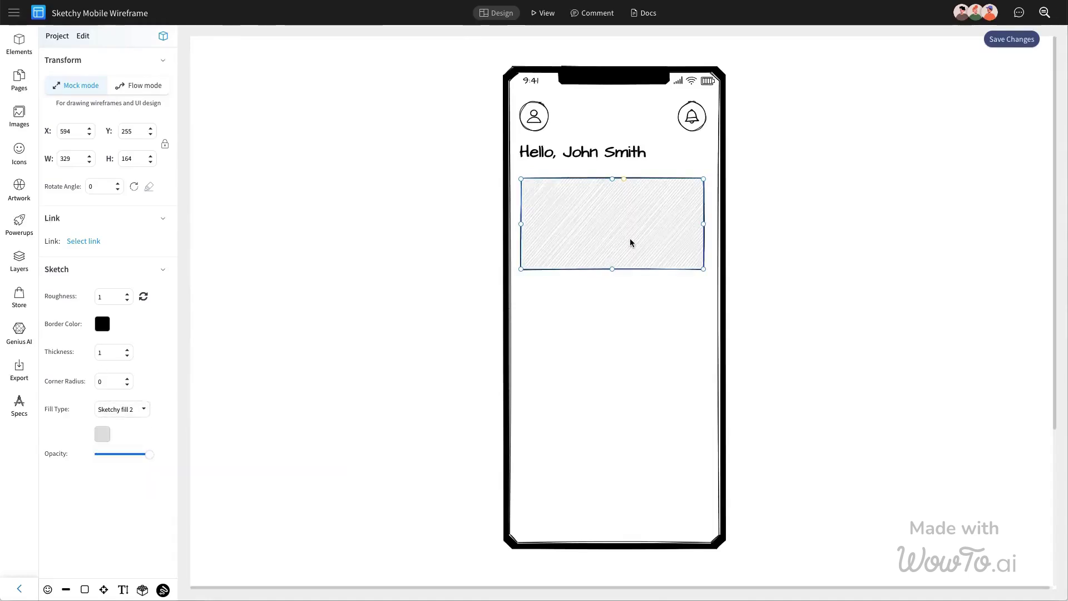
{"action": "left_click_drag", "start_coordinate": [630, 242], "coordinate": [628, 235]}
Place a smaller rectangle bar inside the grey card.
{"action": "left_click", "coordinate": [628, 331]}
{"action": "left_click", "coordinate": [18, 42]}
{"action": "mouse_move", "coordinate": [79, 428]}
{"action": "left_mouse_down"}
{"action": "mouse_move", "coordinate": [630, 249]}
{"action": "mouse_move", "coordinate": [629, 222]}
{"action": "mouse_move", "coordinate": [559, 198]}
{"action": "mouse_move", "coordinate": [686, 201]}
{"action": "left_mouse_up"}
Make the inner bar slightly taller with corner radius 10.
{"action": "left_click_drag", "start_coordinate": [609, 214], "coordinate": [609, 217]}
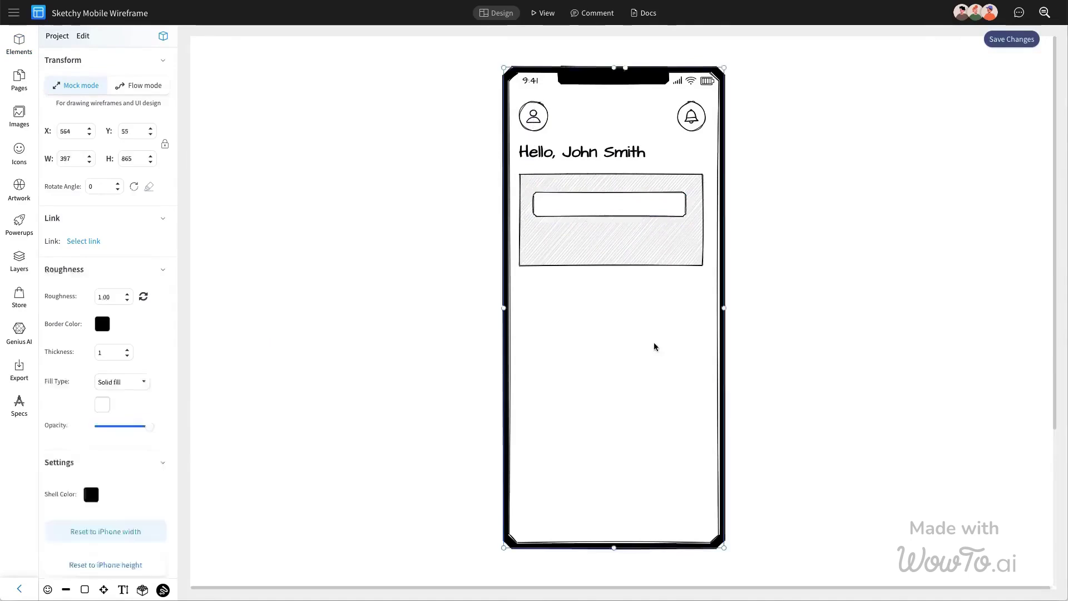
{"action": "left_click", "coordinate": [262, 369]}
{"action": "left_click", "coordinate": [611, 205]}
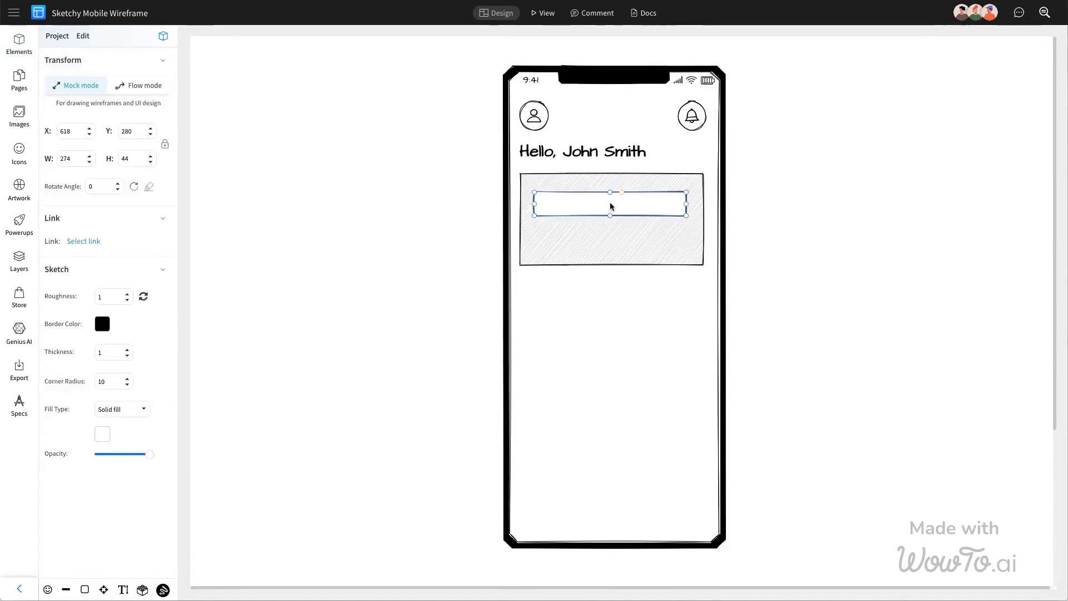
{"action": "left_click", "coordinate": [19, 42]}
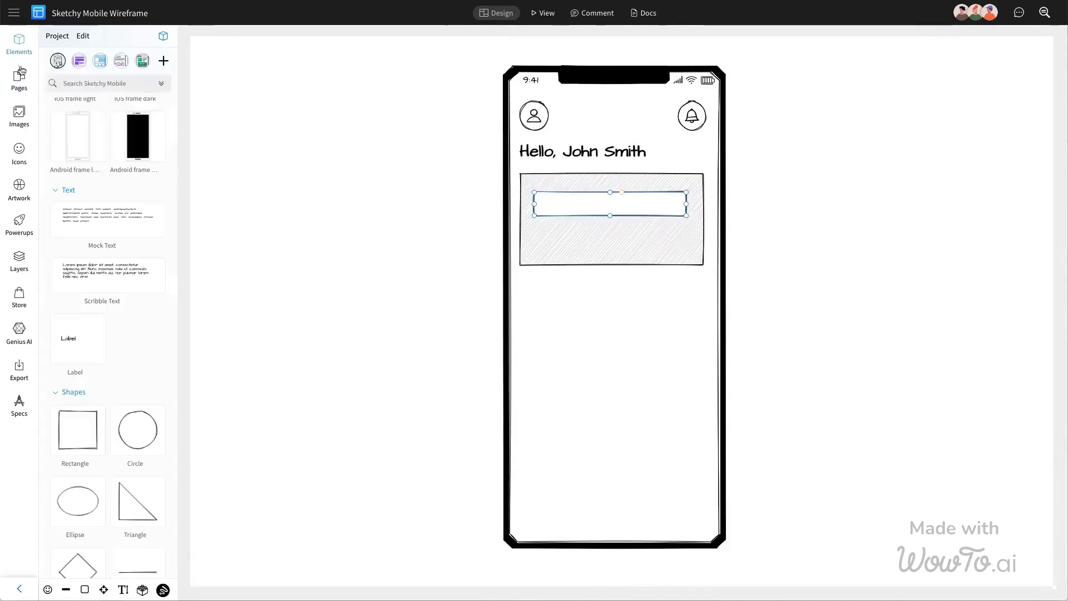
Label the inner bar Energy Consumption at font size 16, box shrunk to fit.
{"action": "left_click_drag", "start_coordinate": [75, 277], "coordinate": [595, 323]}
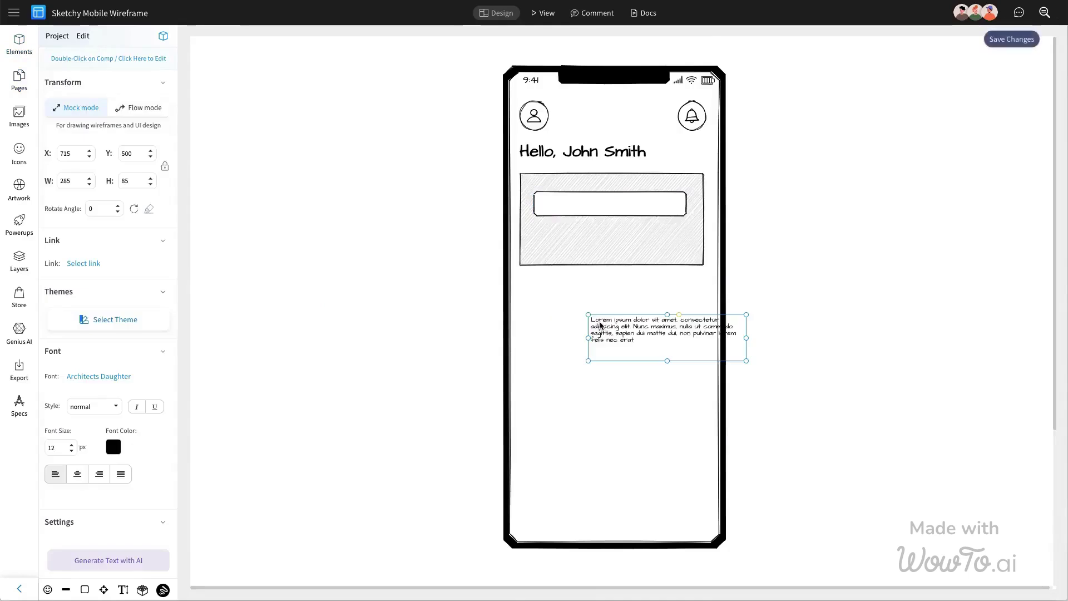
{"action": "double_click", "coordinate": [595, 323]}
{"action": "type", "text": "Ene"}
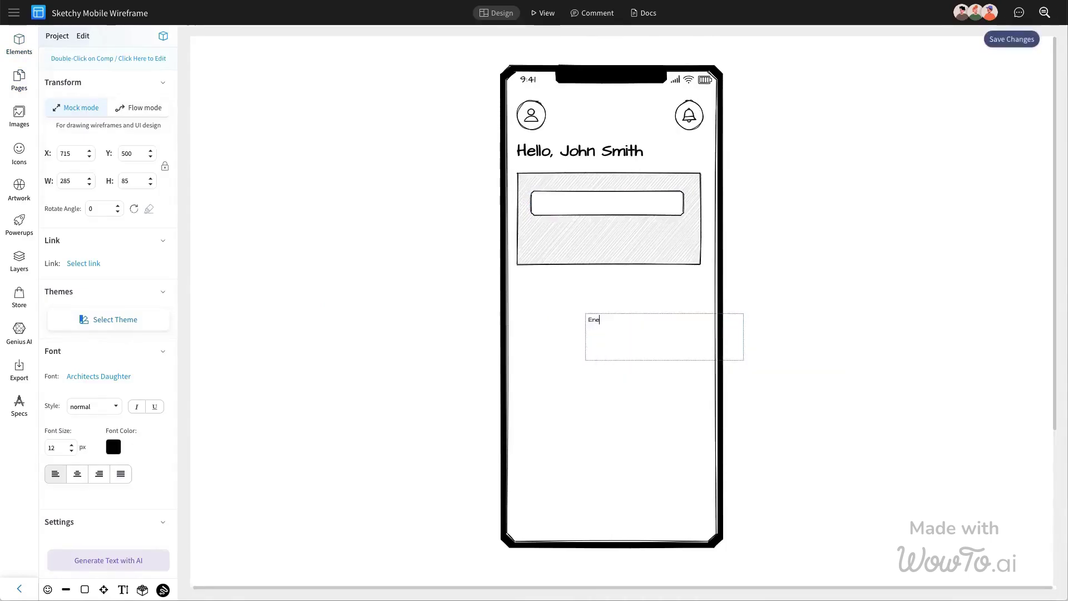
{"action": "type", "text": "rgy Consump"}
{"action": "type", "text": "tion"}
{"action": "key", "text": "Escape"}
{"action": "left_click", "coordinate": [603, 327]}
{"action": "left_click_drag", "start_coordinate": [621, 327], "coordinate": [571, 212]}
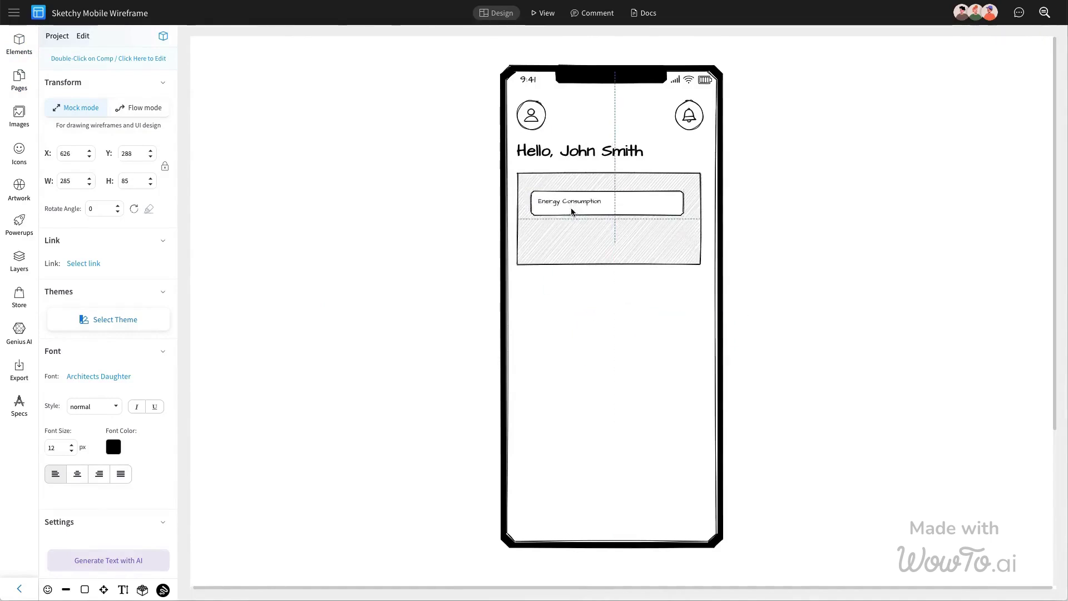
{"action": "left_click_drag", "start_coordinate": [613, 241], "coordinate": [614, 208]}
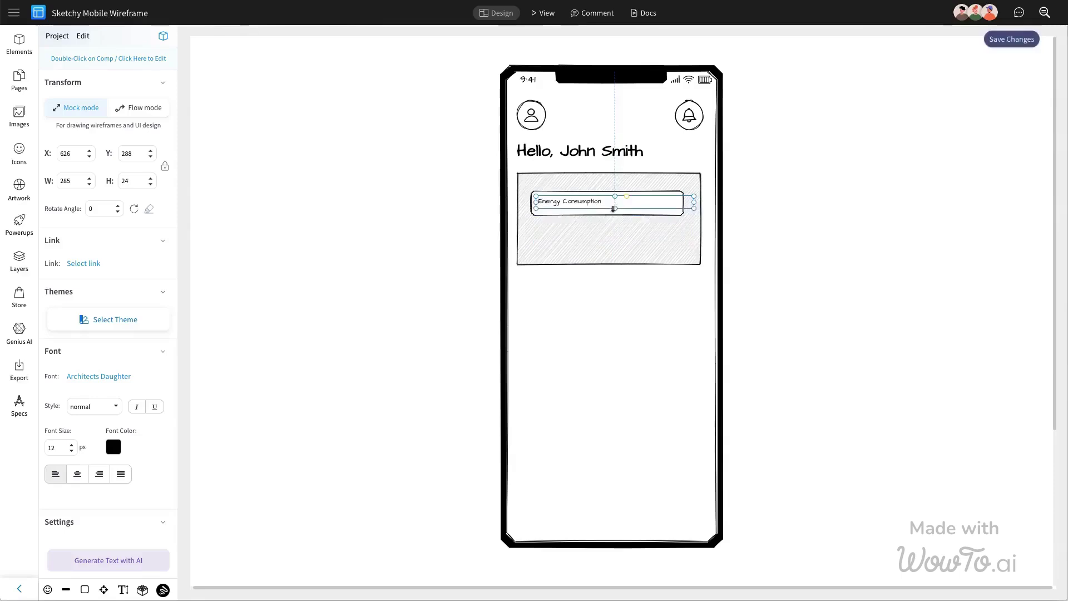
{"action": "left_click", "coordinate": [72, 444]}
Replace the card circle's icon with a lightning bolt from the Sketchy Icons pack.
{"action": "left_click", "coordinate": [706, 267]}
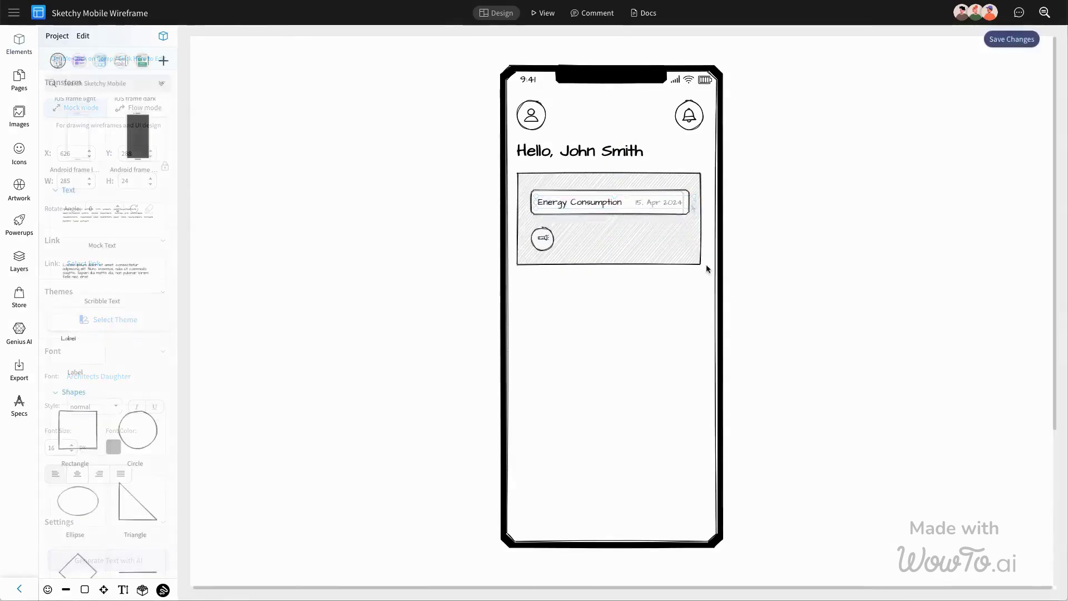
{"action": "left_click", "coordinate": [544, 239]}
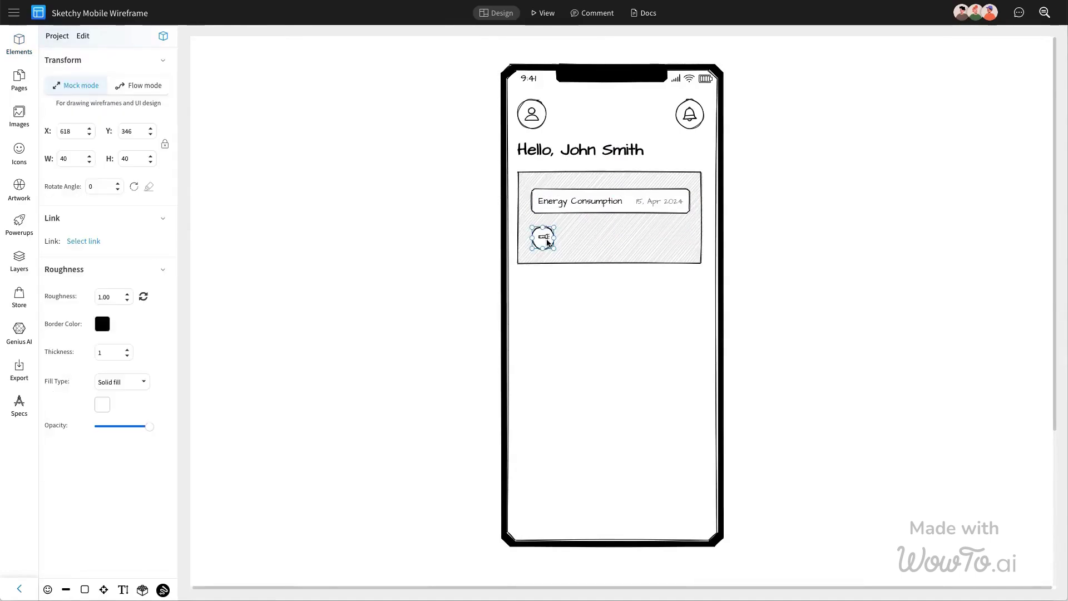
{"action": "left_click", "coordinate": [545, 240]}
{"action": "key", "text": "Delete"}
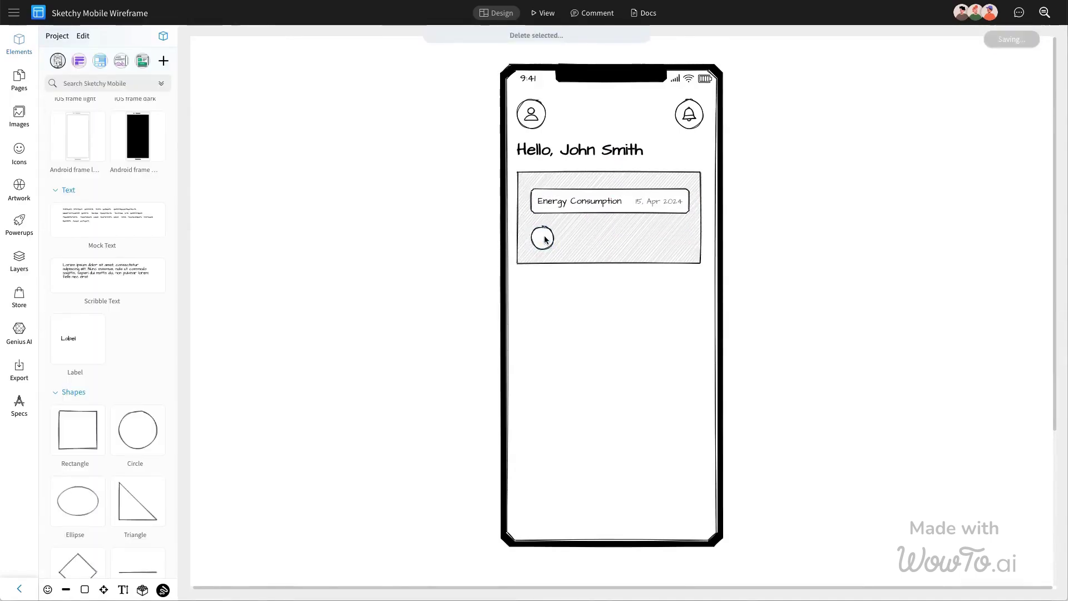
{"action": "left_click", "coordinate": [20, 152]}
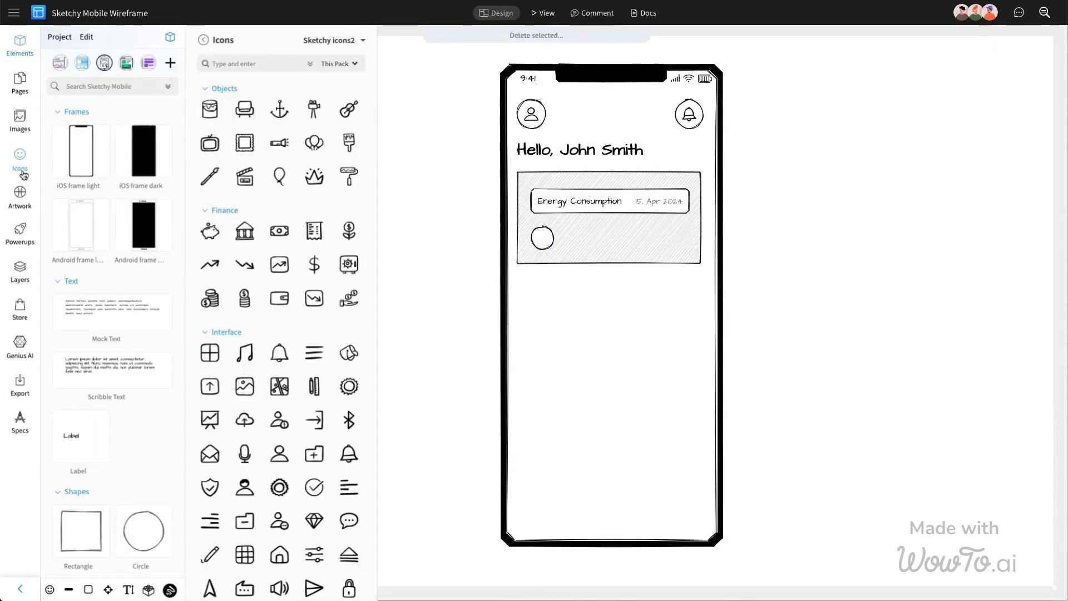
{"action": "left_click", "coordinate": [338, 41]}
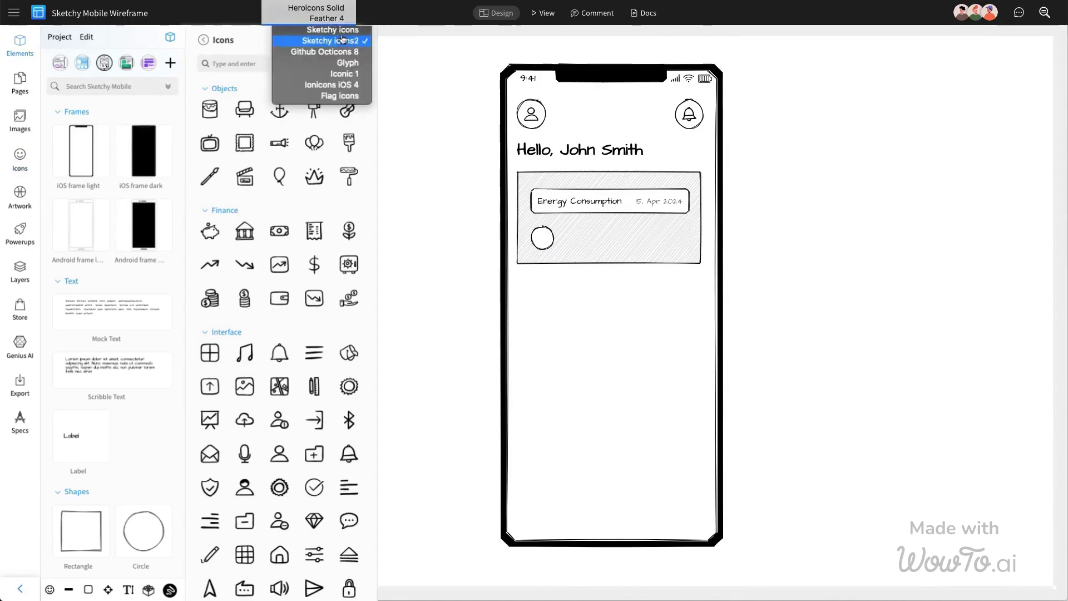
{"action": "left_click", "coordinate": [341, 34]}
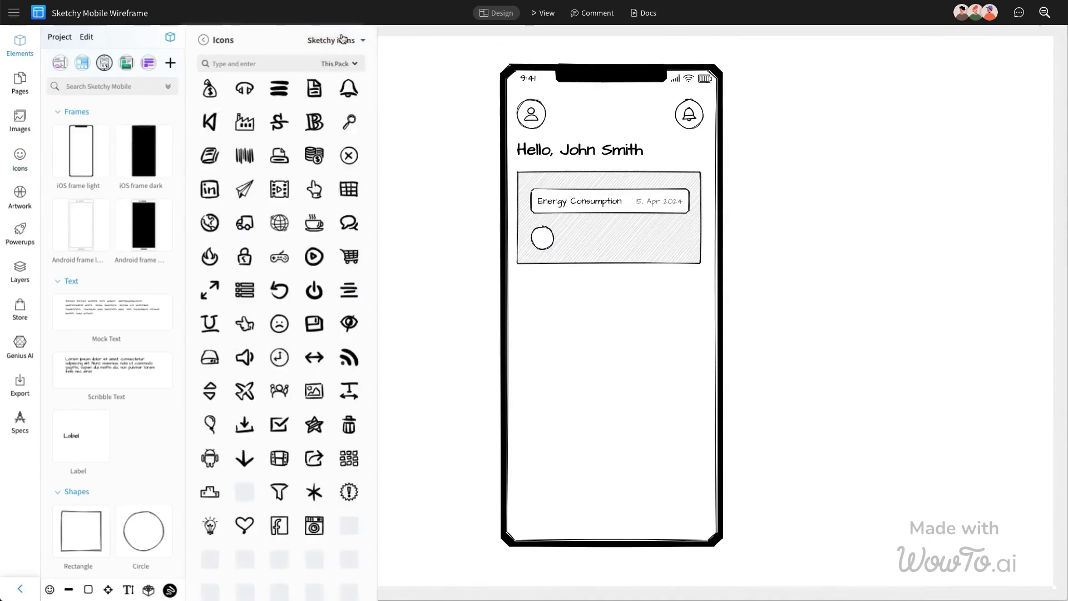
{"action": "scroll", "coordinate": [276, 203], "scroll_direction": "down", "scroll_amount": 5}
{"action": "scroll", "coordinate": [276, 203], "scroll_direction": "down", "scroll_amount": 5}
{"action": "scroll", "coordinate": [276, 203], "scroll_direction": "down", "scroll_amount": 5}
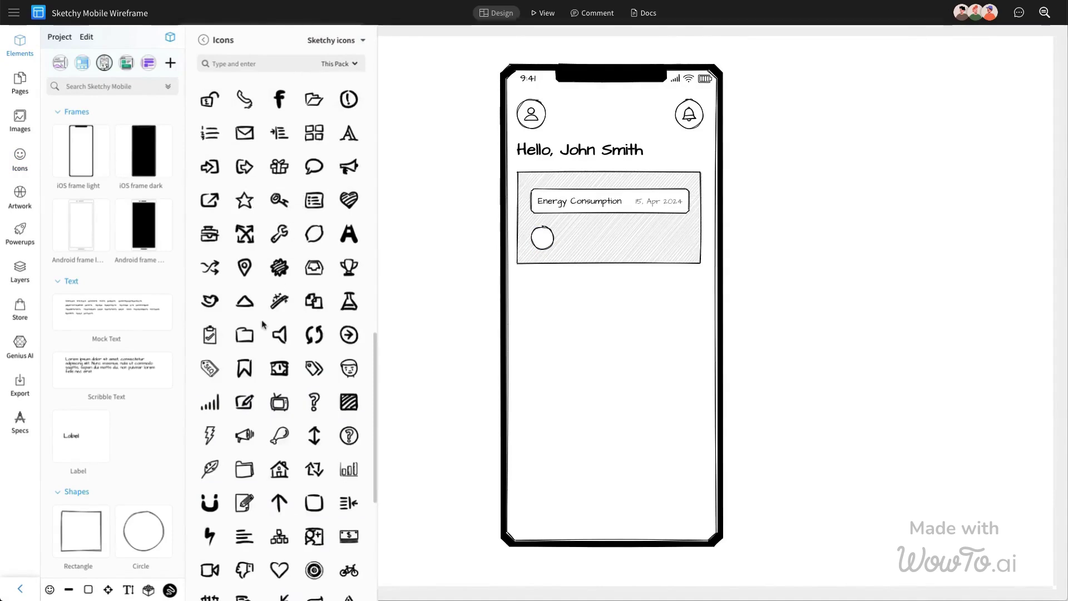
{"action": "mouse_move", "coordinate": [210, 436]}
{"action": "left_mouse_down"}
{"action": "mouse_move", "coordinate": [238, 85]}
{"action": "mouse_move", "coordinate": [544, 241]}
{"action": "left_mouse_up"}
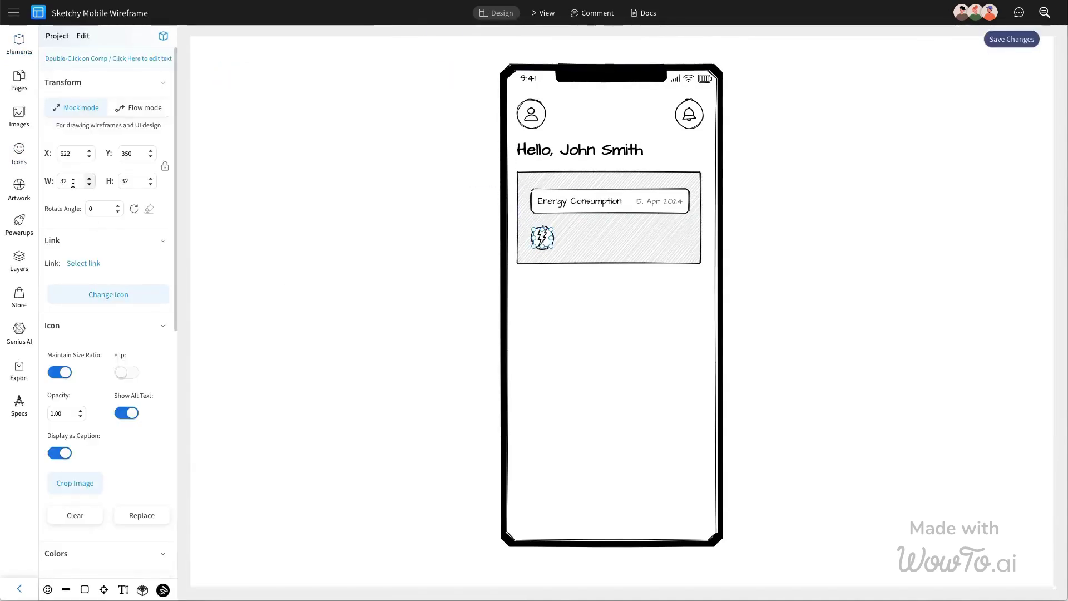
Shrink the lightning icon to 20×20 and group it with its circle (Ctrl+G).
{"action": "left_click", "coordinate": [370, 219]}
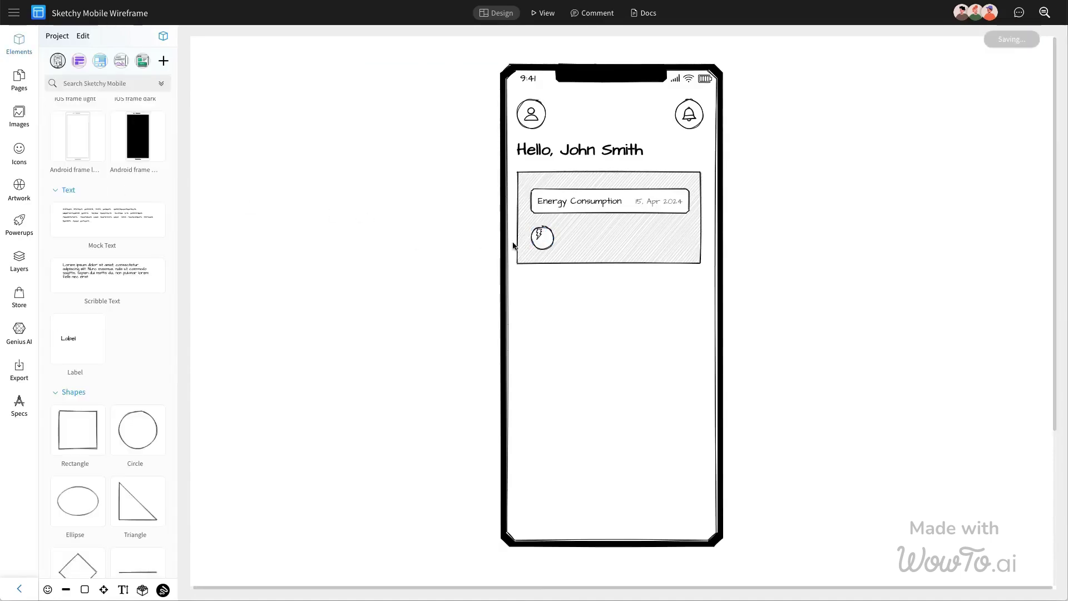
{"action": "left_click", "coordinate": [543, 240]}
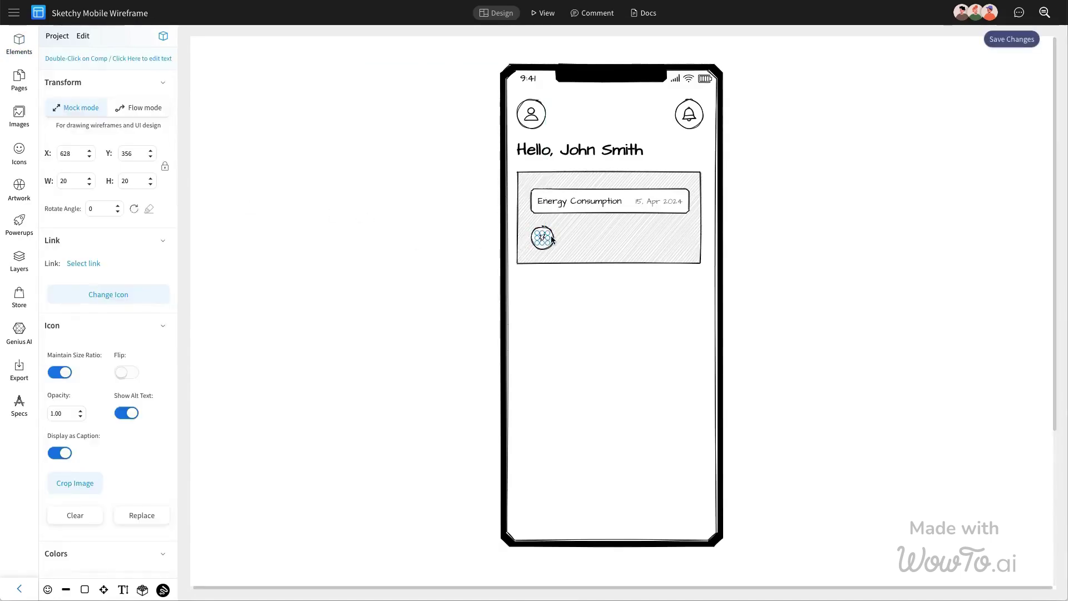
{"action": "left_click", "coordinate": [552, 239], "text": "shift"}
{"action": "key", "text": "ctrl+g"}
{"action": "left_click", "coordinate": [551, 238]}
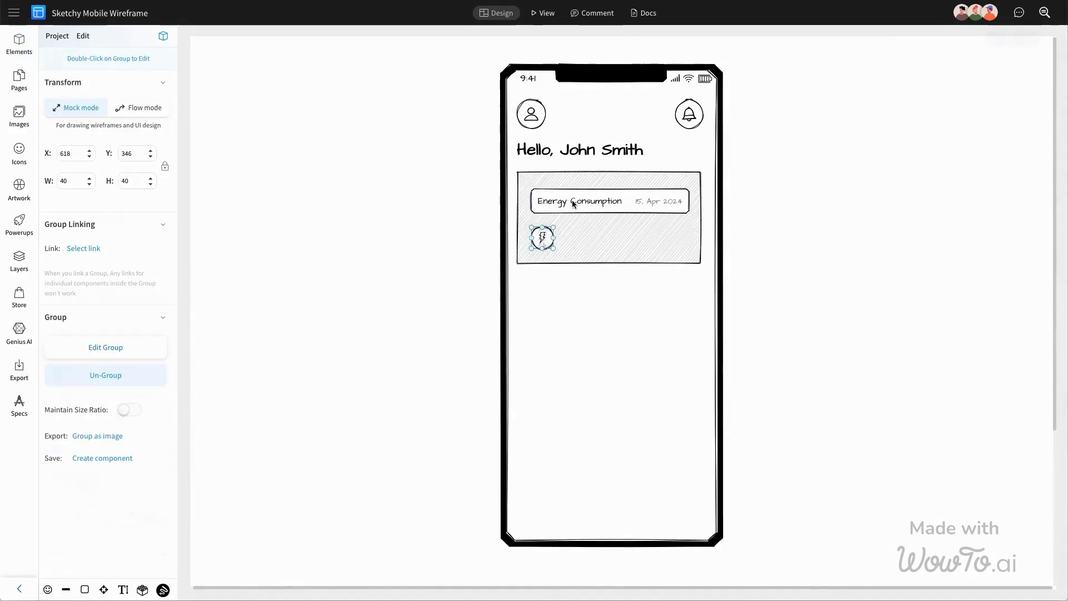
Resize the bolt inside the group so it sits neatly in its circle.
{"action": "double_click", "coordinate": [543, 238]}
{"action": "double_click", "coordinate": [73, 183]}
{"action": "type", "text": "2"}
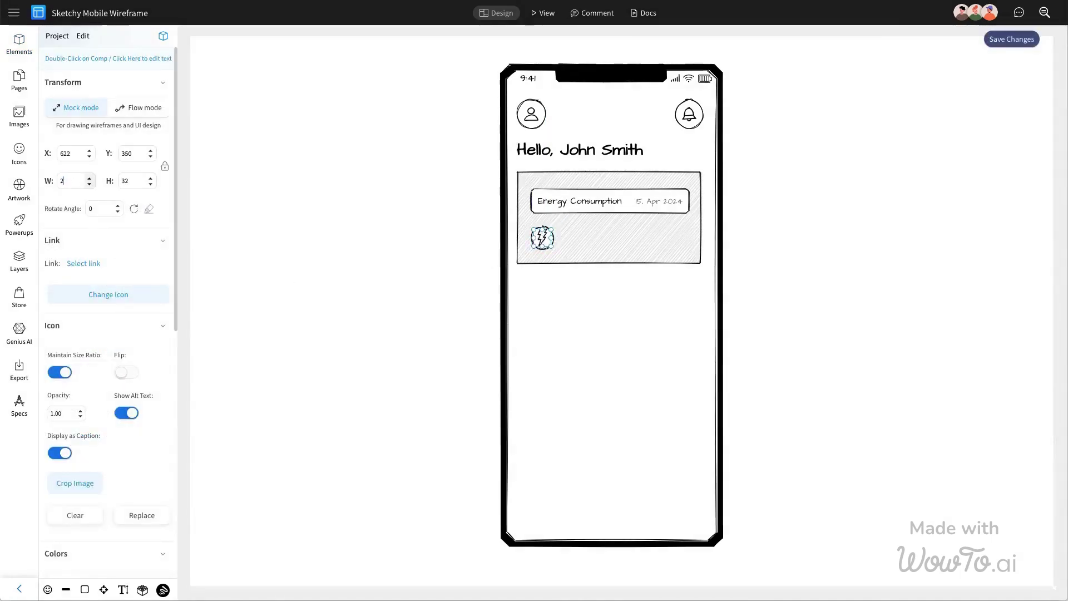
{"action": "left_click", "coordinate": [367, 218]}
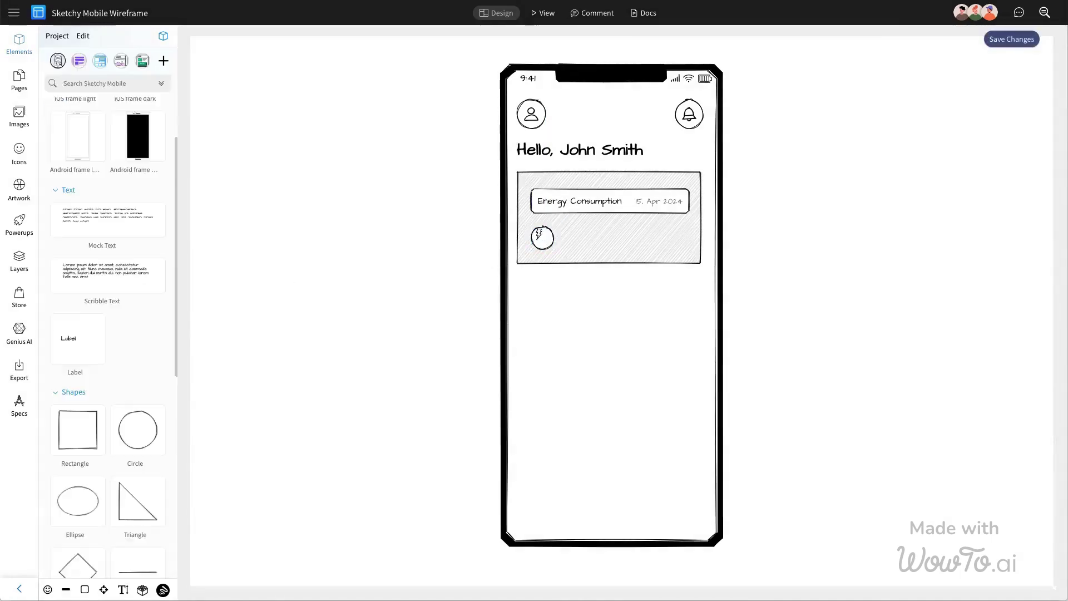
{"action": "left_click", "coordinate": [542, 238]}
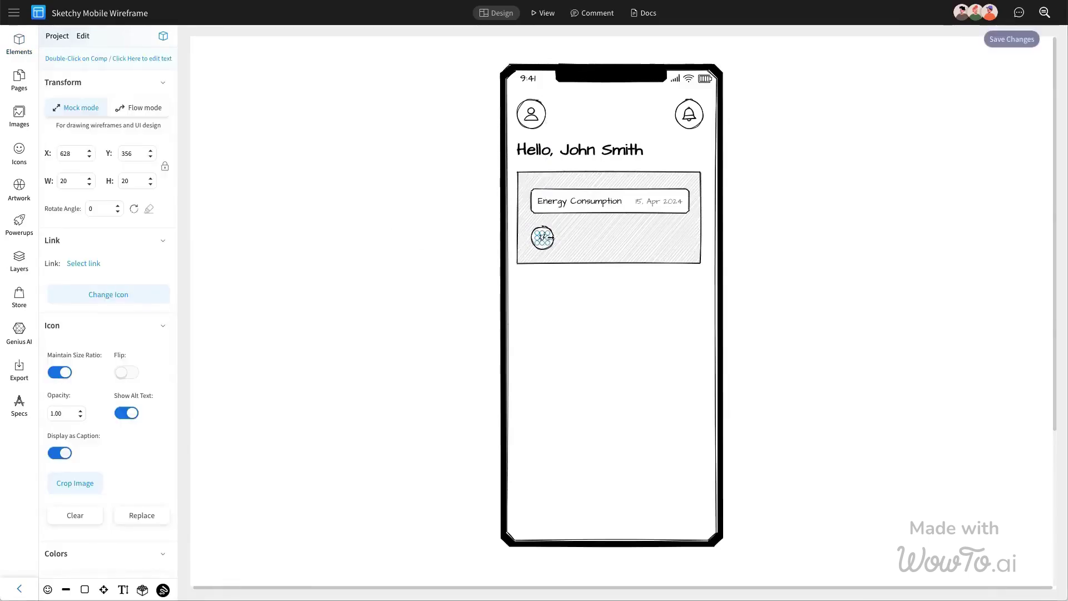
{"action": "left_click", "coordinate": [546, 239]}
Make the 20.1 kWh reading bold at font size 20 and narrow its box to fit.
{"action": "left_click", "coordinate": [544, 239]}
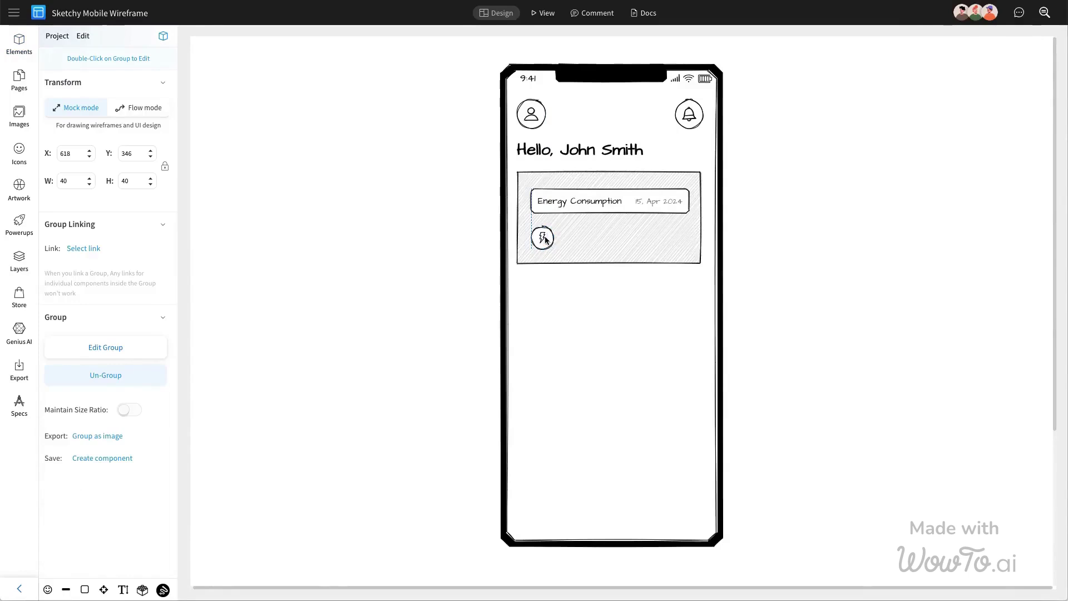
{"action": "left_click", "coordinate": [583, 229]}
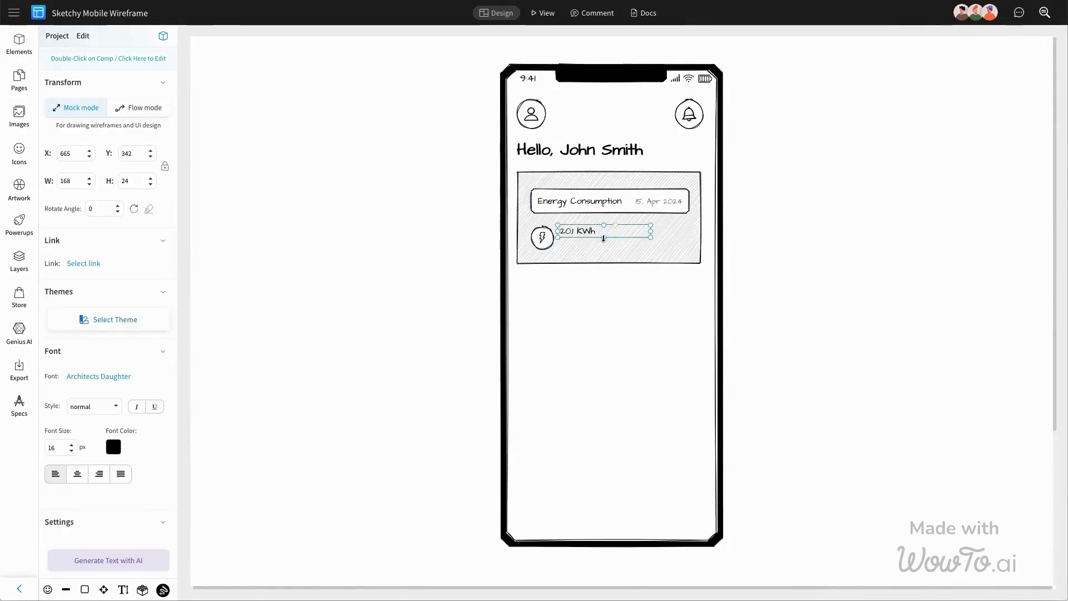
{"action": "double_click", "coordinate": [63, 447]}
{"action": "type", "text": "20"}
{"action": "left_click", "coordinate": [581, 278]}
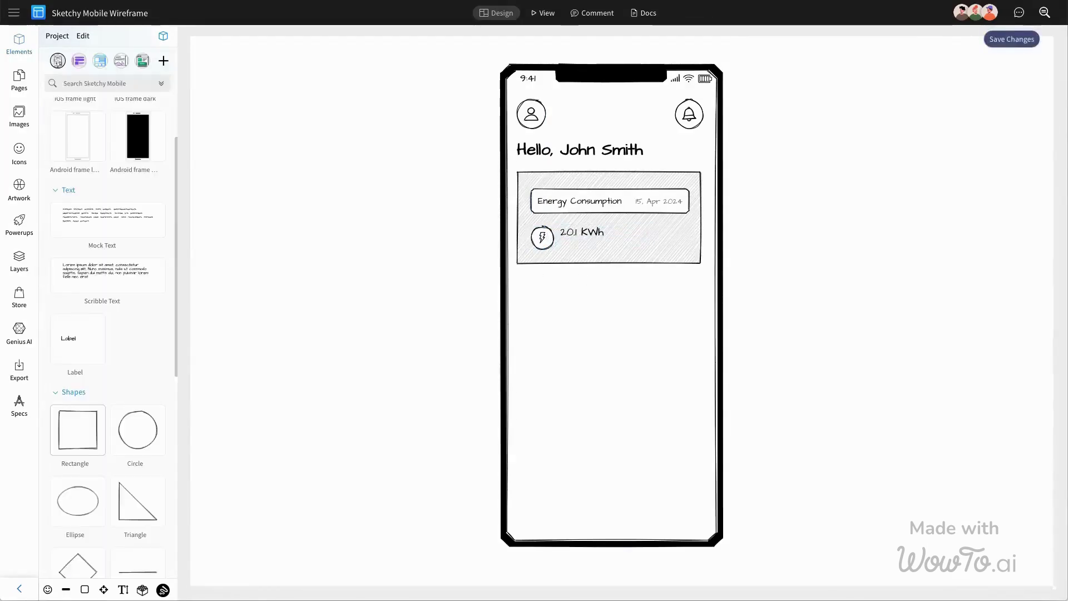
{"action": "left_click", "coordinate": [583, 234]}
{"action": "left_click", "coordinate": [96, 406]}
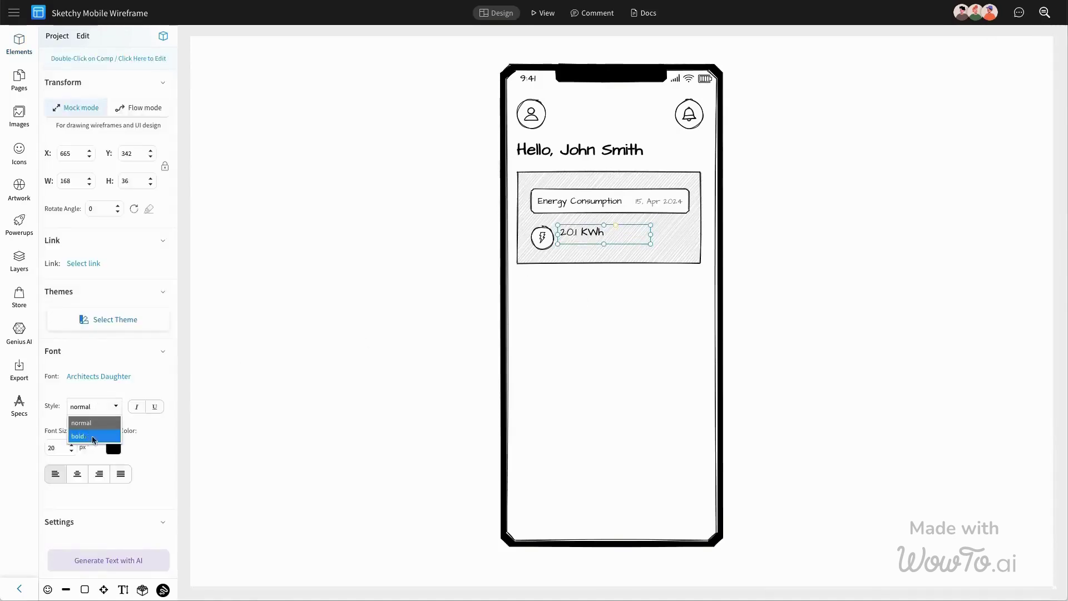
{"action": "left_click", "coordinate": [79, 435]}
{"action": "left_click", "coordinate": [595, 239]}
{"action": "left_click_drag", "start_coordinate": [651, 234], "coordinate": [610, 236]}
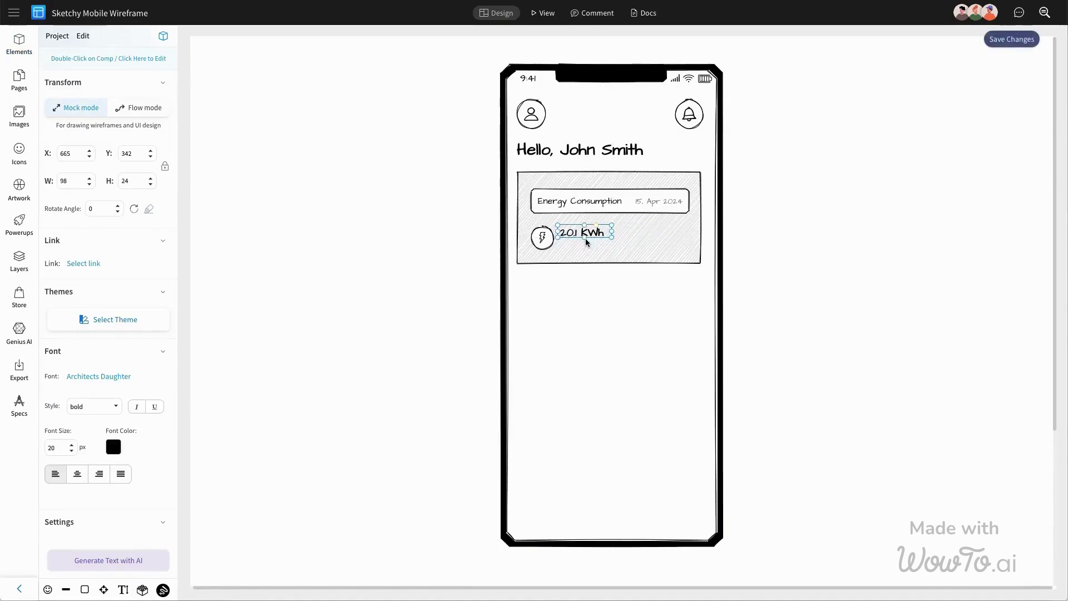
Paste a copy below as a size-16 Today label and select it with the icon group.
{"action": "key", "text": "ctrl+v"}
{"action": "left_click_drag", "start_coordinate": [613, 259], "coordinate": [574, 246]}
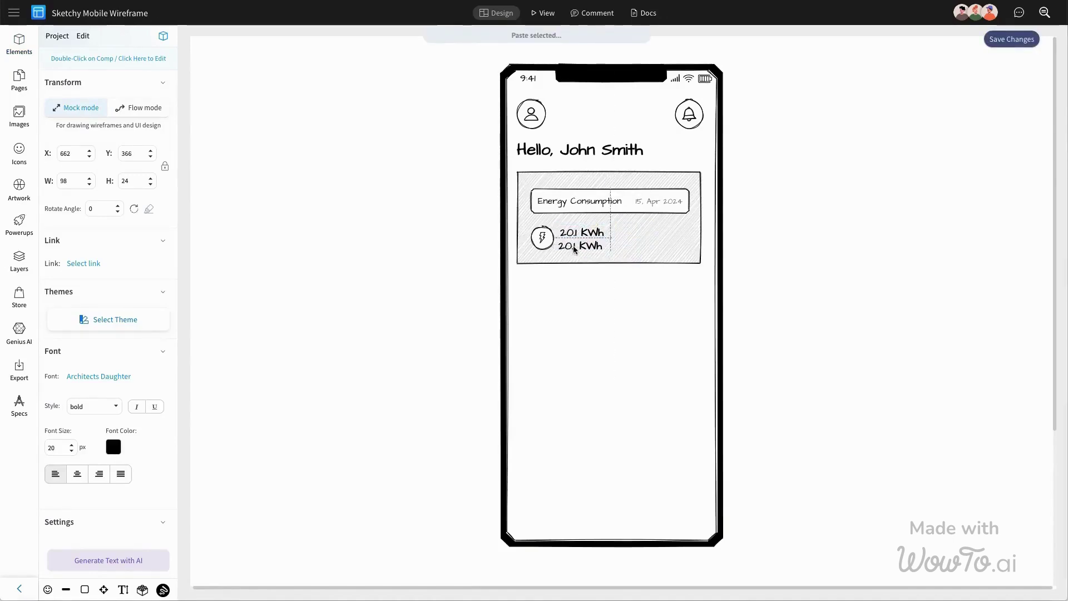
{"action": "left_click", "coordinate": [72, 451]}
{"action": "left_click", "coordinate": [72, 451]}
{"action": "double_click", "coordinate": [587, 246]}
{"action": "type", "text": "Today"}
{"action": "key", "text": "Escape"}
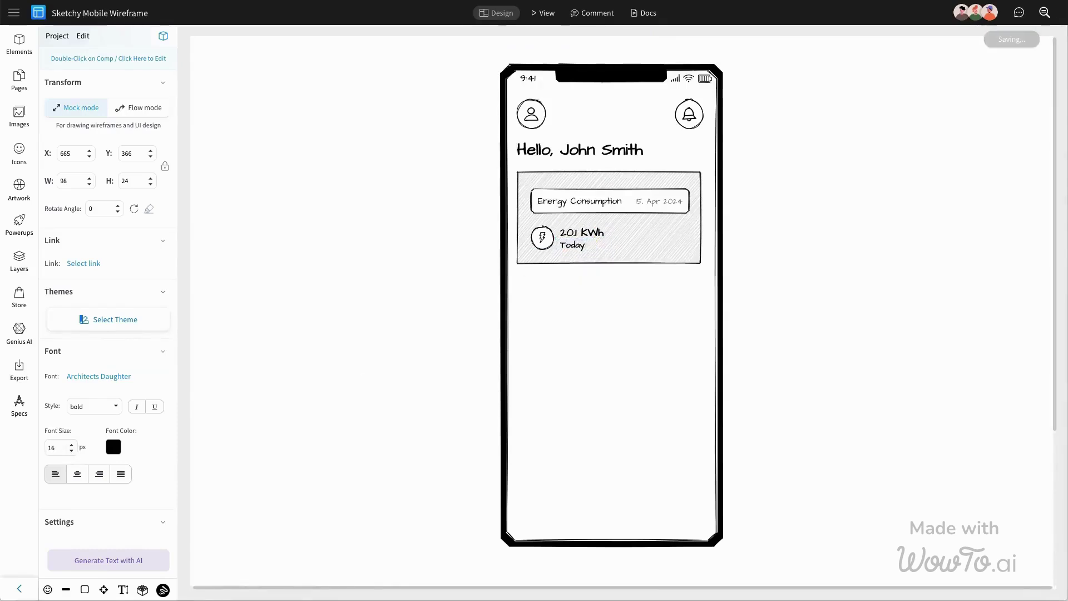
{"action": "left_click", "coordinate": [586, 245]}
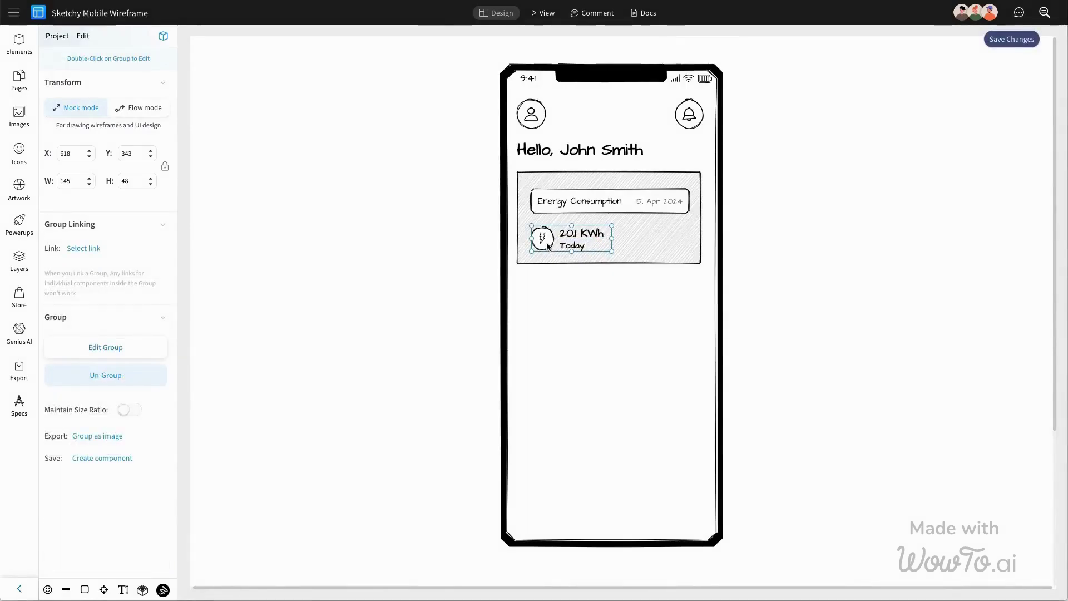
Duplicate the reading group and place the copy beside the original in the card.
{"action": "key", "text": "ctrl+c"}
{"action": "key", "text": "ctrl+v"}
{"action": "left_click_drag", "start_coordinate": [567, 263], "coordinate": [651, 222]}
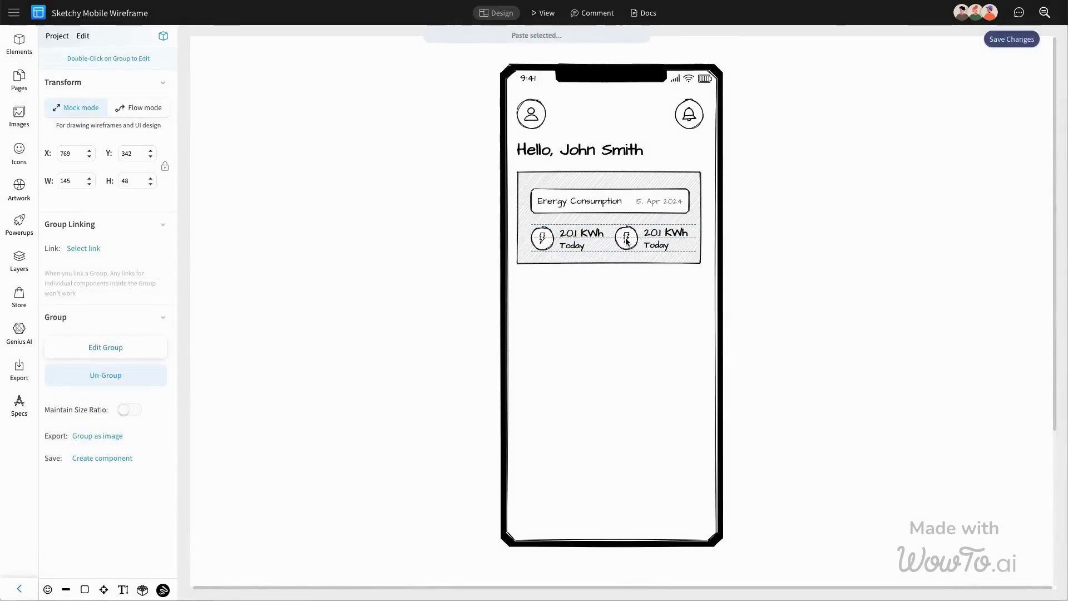
{"action": "double_click", "coordinate": [684, 236]}
{"action": "left_click", "coordinate": [726, 239]}
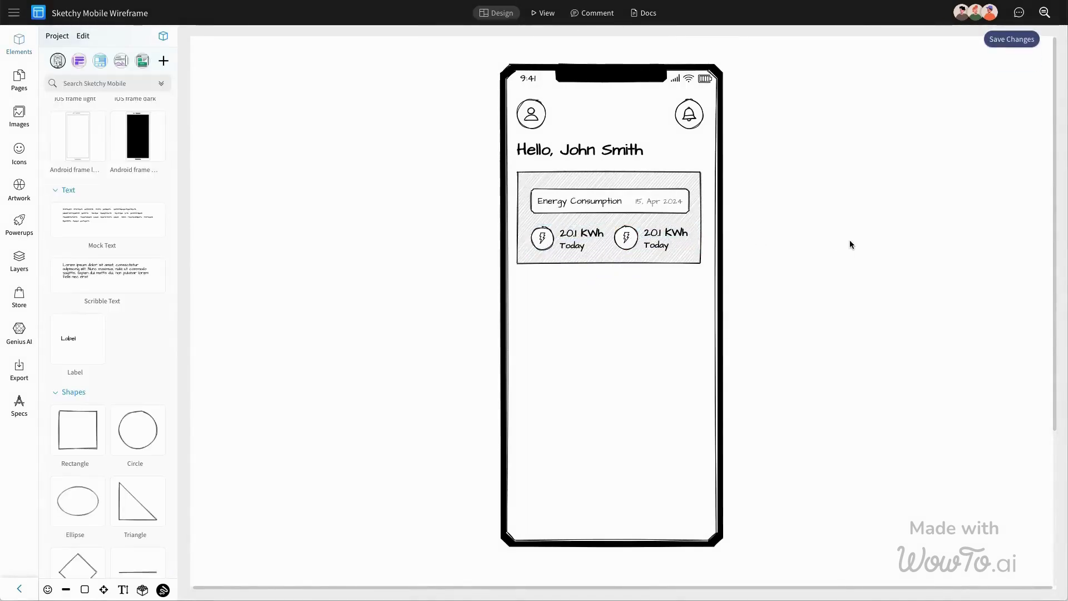
Select all the card's elements, align them with one another and group them.
{"action": "left_click", "coordinate": [634, 238]}
{"action": "key", "text": "Escape"}
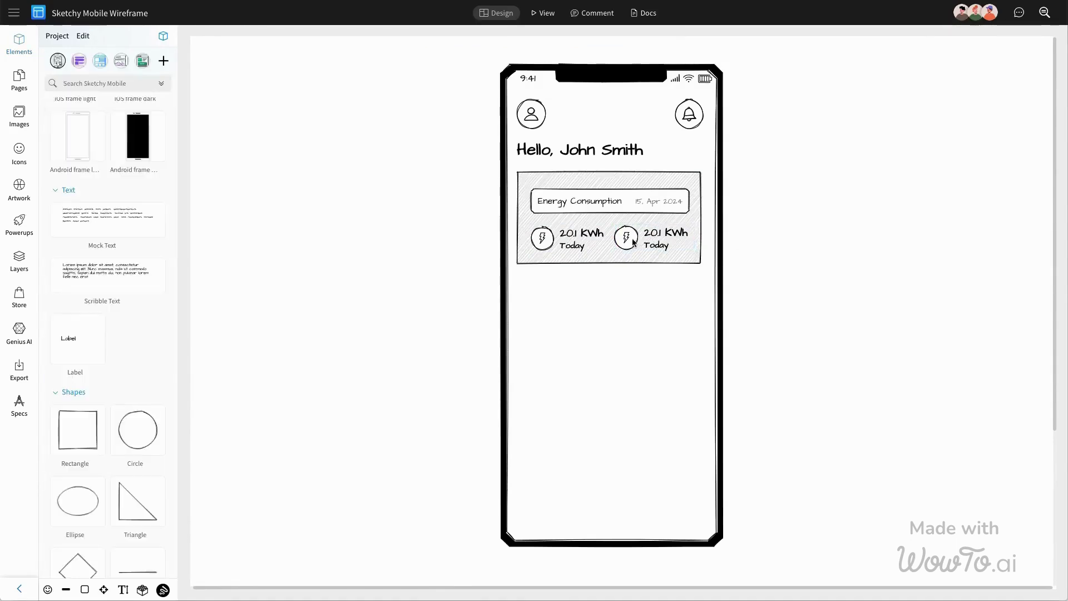
{"action": "left_click", "coordinate": [554, 240]}
{"action": "left_click", "coordinate": [625, 244], "text": "shift"}
{"action": "left_click", "coordinate": [620, 207], "text": "shift"}
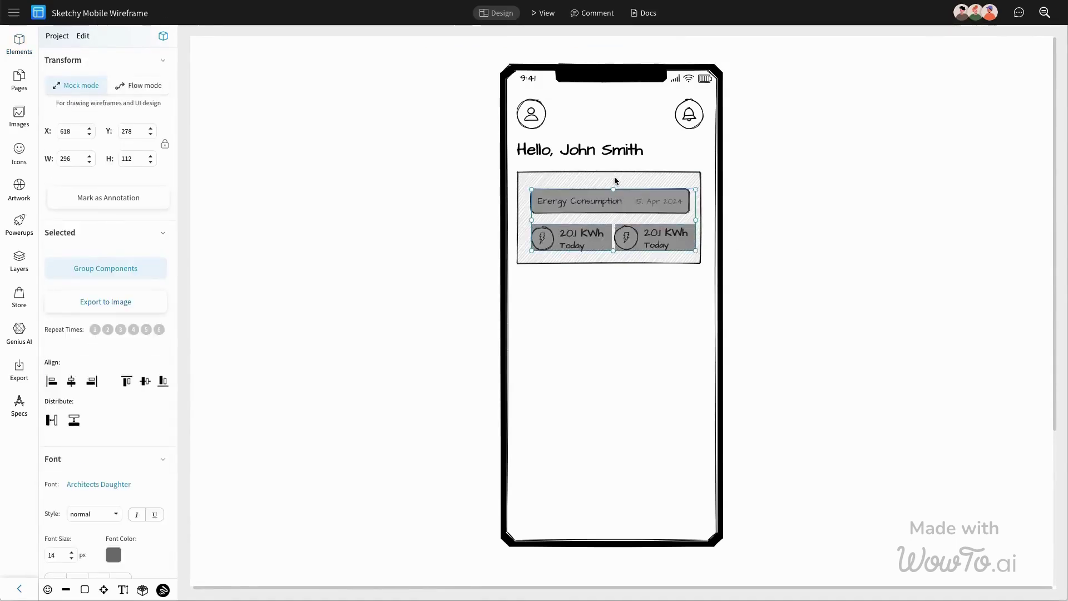
{"action": "double_click", "coordinate": [610, 177]}
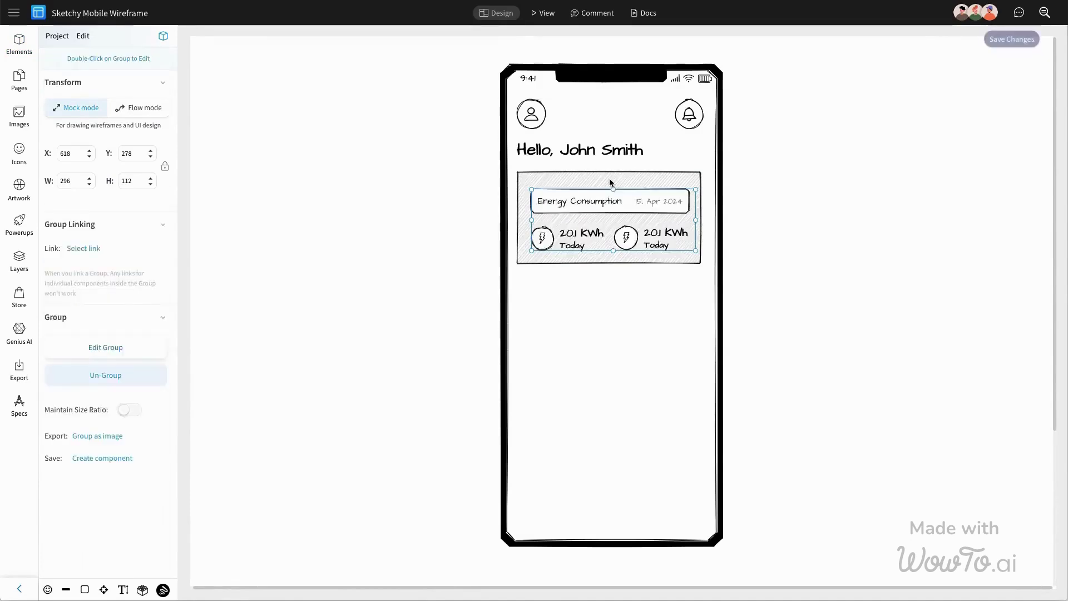
{"action": "left_click", "coordinate": [607, 198], "text": "shift"}
{"action": "left_click", "coordinate": [71, 382]}
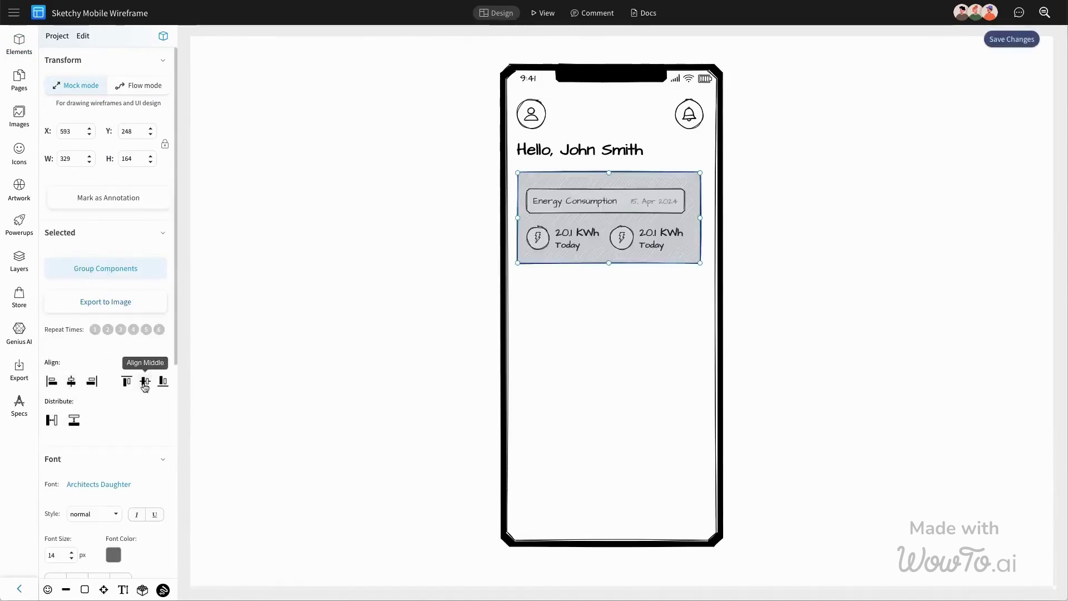
{"action": "left_click", "coordinate": [145, 382]}
{"action": "left_click", "coordinate": [105, 268]}
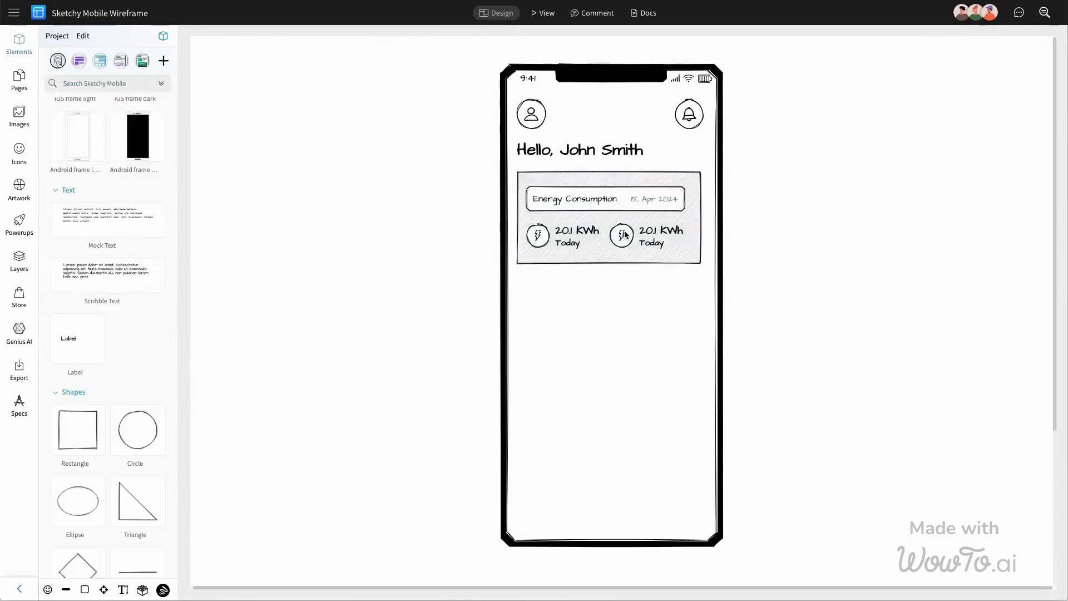
Ungroup the card elements again to edit the second reading.
{"action": "left_click", "coordinate": [655, 247]}
{"action": "double_click", "coordinate": [655, 248]}
{"action": "left_click", "coordinate": [651, 247]}
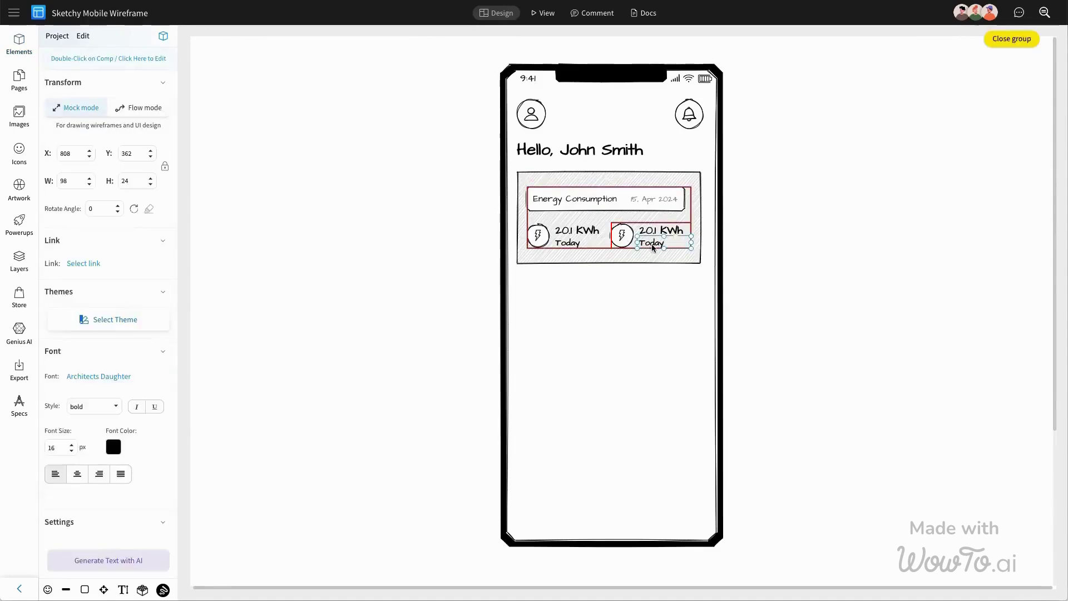
{"action": "key", "text": "Escape"}
{"action": "left_click", "coordinate": [655, 247]}
{"action": "left_click", "coordinate": [107, 374]}
Retype the second reading as 300 kWh with a This Month label.
{"action": "left_click", "coordinate": [636, 245]}
{"action": "double_click", "coordinate": [650, 245]}
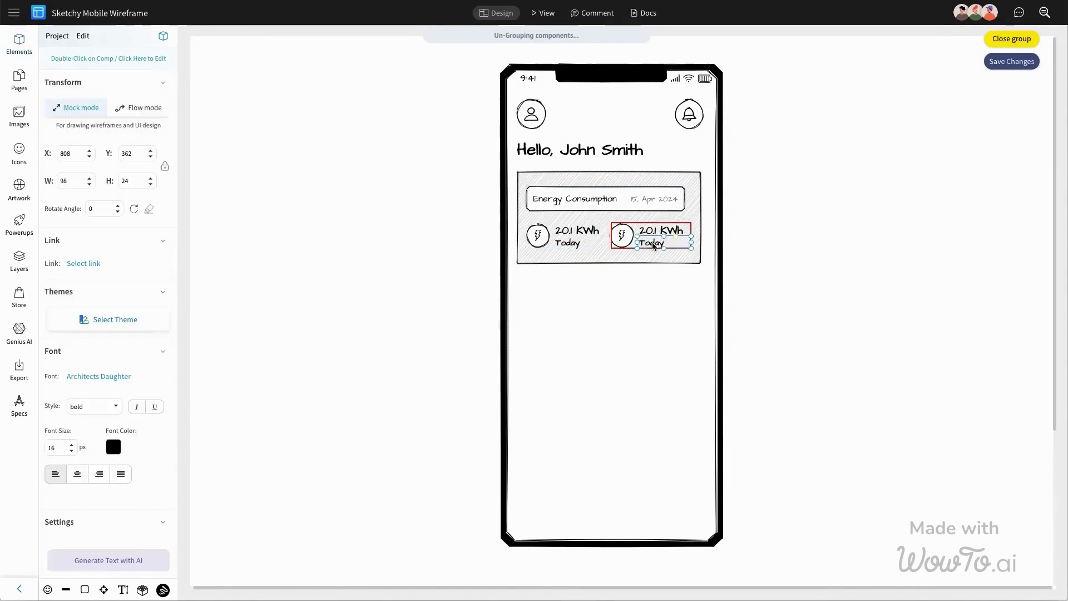
{"action": "type", "text": "This Motnh"}
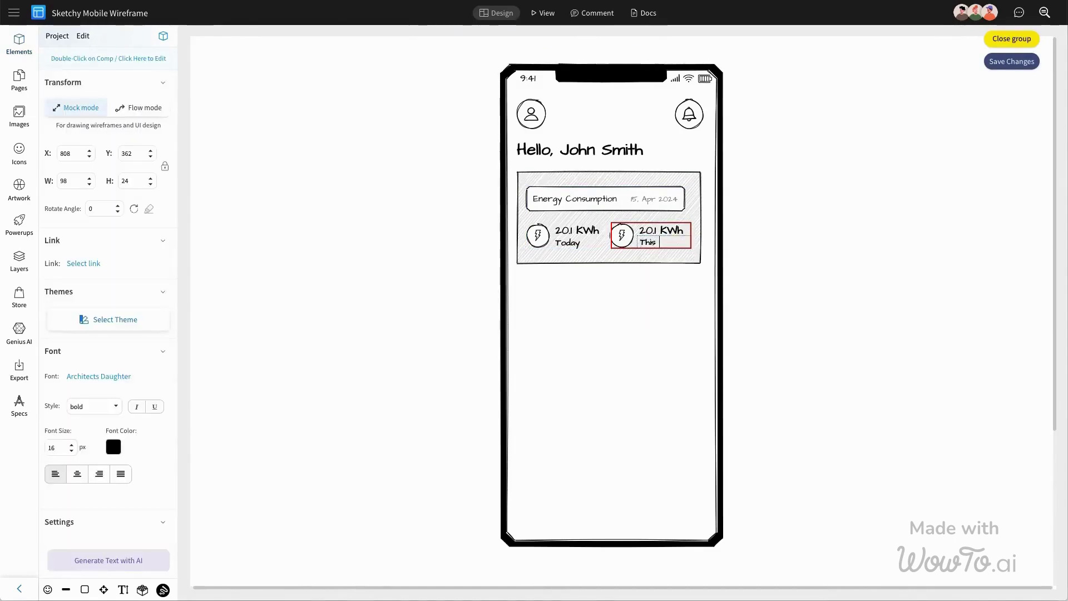
{"action": "double_click", "coordinate": [658, 237]}
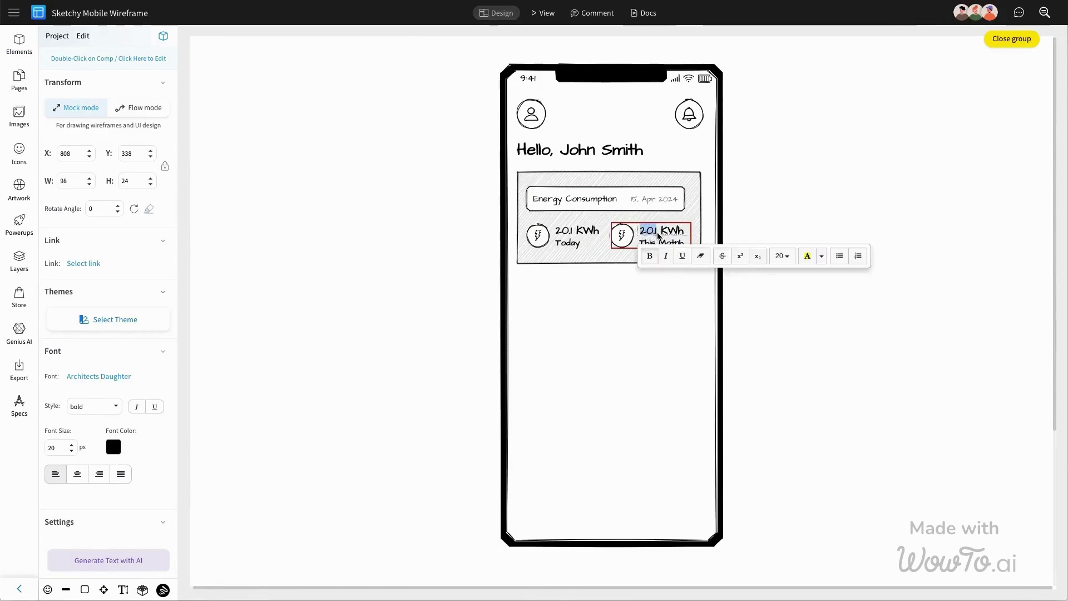
{"action": "type", "text": "300"}
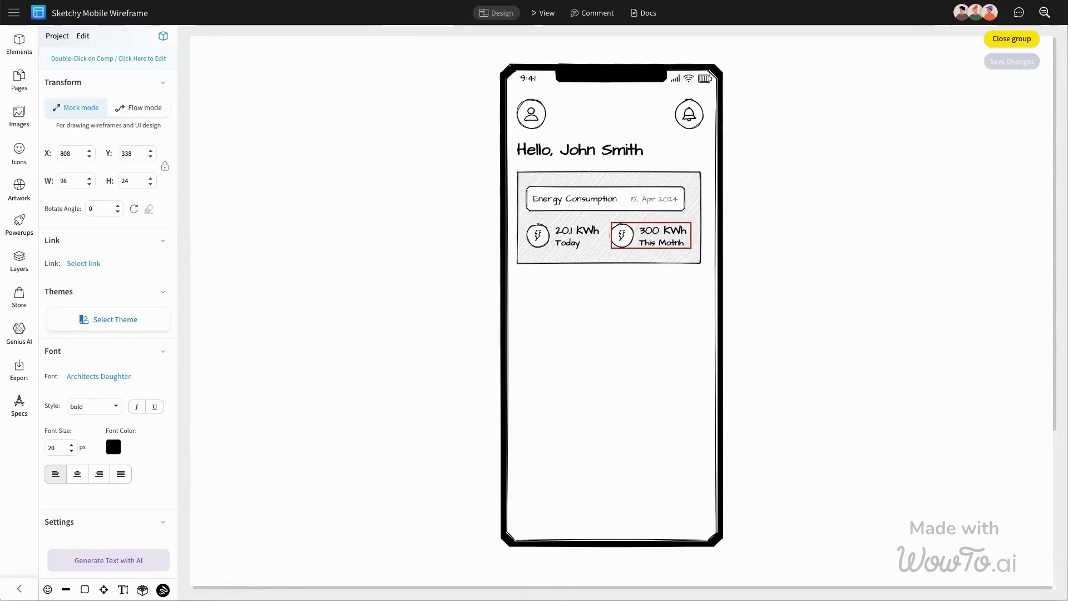
{"action": "key", "text": "Escape"}
Select the Energy Consumption header with the readings and ungroup them (Ctrl+Shift+G).
{"action": "left_click", "coordinate": [585, 201]}
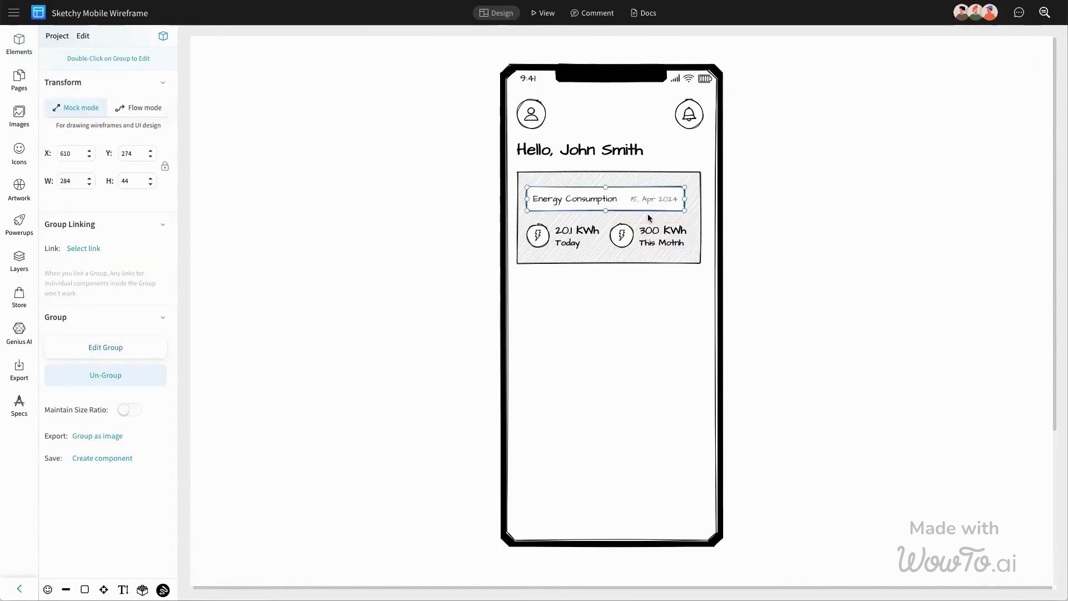
{"action": "double_click", "coordinate": [687, 199]}
{"action": "left_click", "coordinate": [264, 329]}
{"action": "left_click", "coordinate": [556, 237]}
{"action": "key", "text": "ctrl+shift+g"}
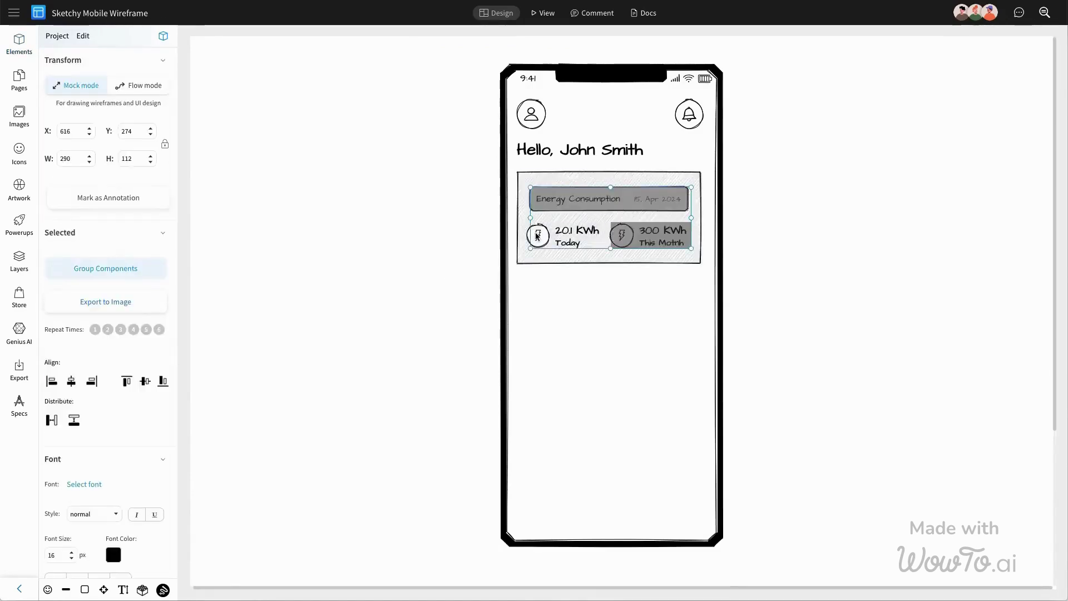
Add a tab button below the energy card labelled Rooms | Devices, narrowed and centred.
{"action": "left_click", "coordinate": [591, 267]}
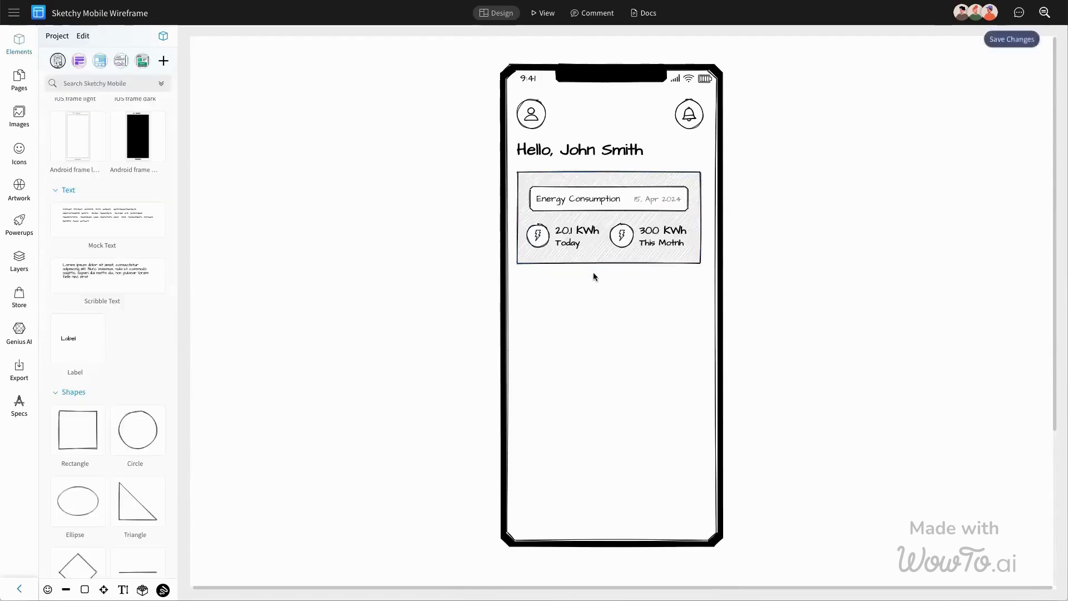
{"action": "scroll", "coordinate": [143, 400], "scroll_direction": "up", "scroll_amount": 2}
{"action": "scroll", "coordinate": [142, 399], "scroll_direction": "down", "scroll_amount": 5}
{"action": "scroll", "coordinate": [143, 400], "scroll_direction": "down", "scroll_amount": 6}
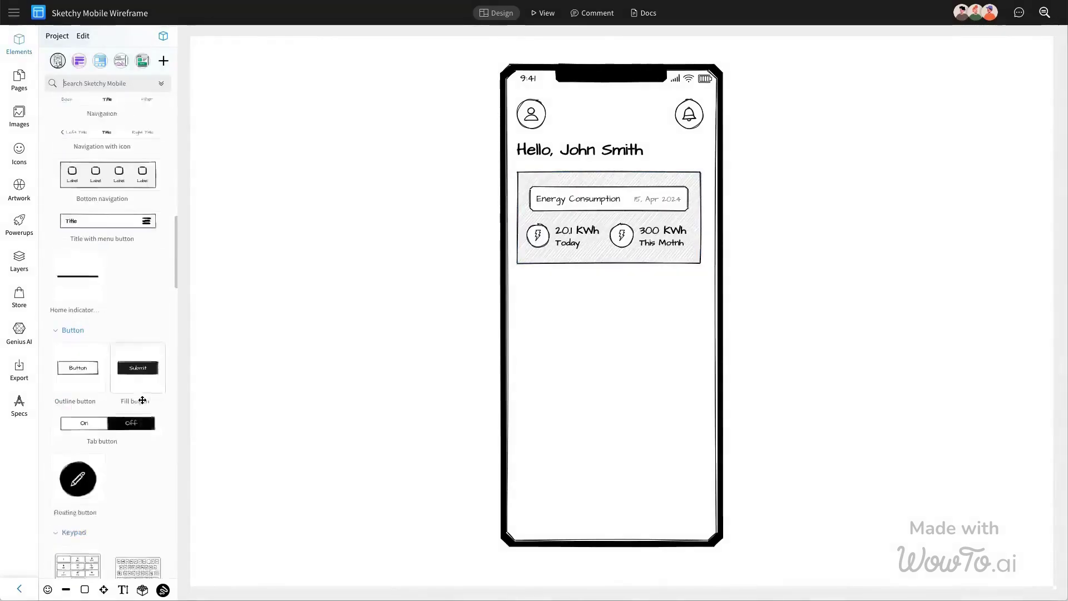
{"action": "scroll", "coordinate": [143, 398], "scroll_direction": "down", "scroll_amount": 6}
{"action": "mouse_move", "coordinate": [77, 339]}
{"action": "left_mouse_down"}
{"action": "mouse_move", "coordinate": [590, 309]}
{"action": "mouse_move", "coordinate": [590, 279]}
{"action": "left_mouse_up"}
{"action": "double_click", "coordinate": [585, 280]}
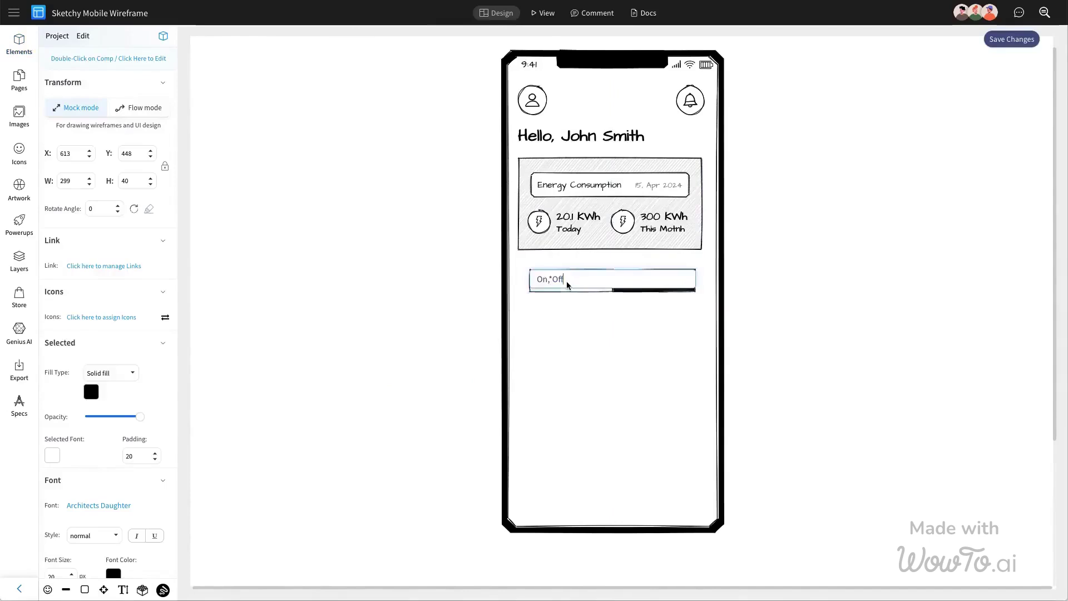
{"action": "key", "text": "ctrl+a"}
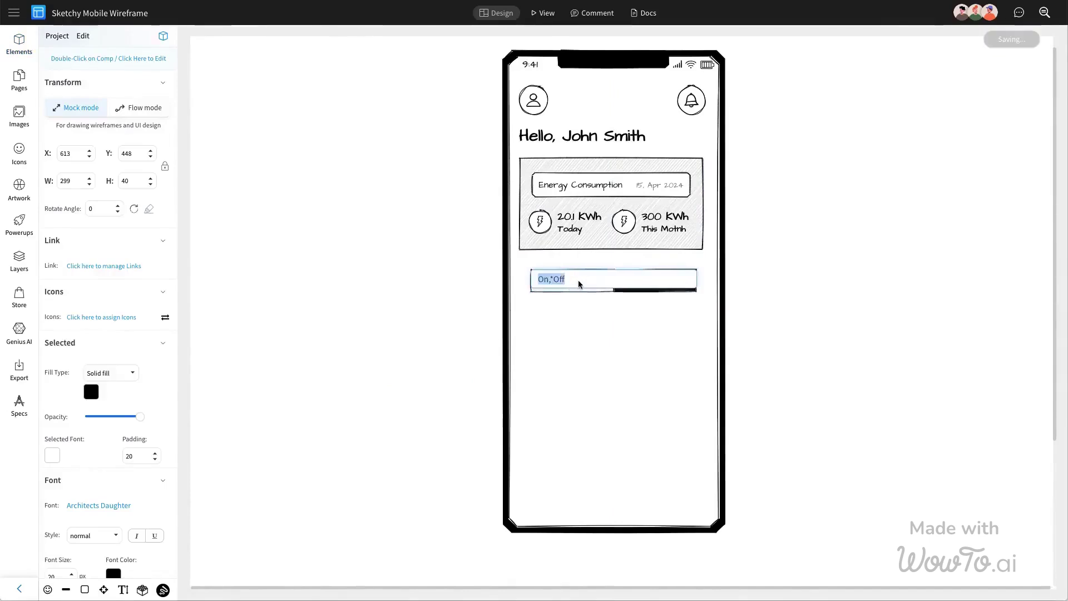
{"action": "type", "text": "Rooms"}
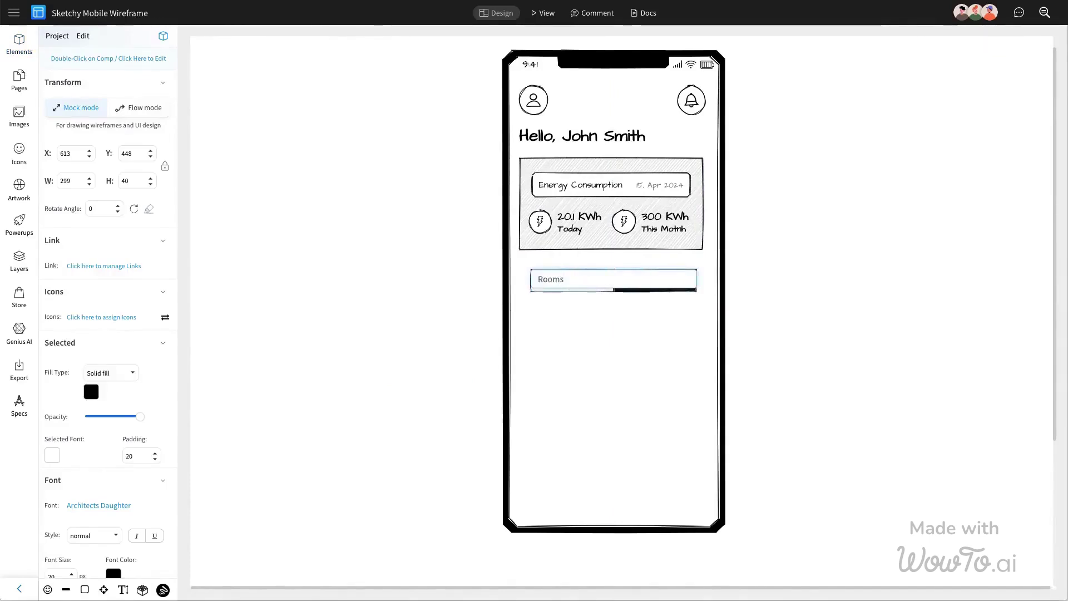
{"action": "type", "text": ",De"}
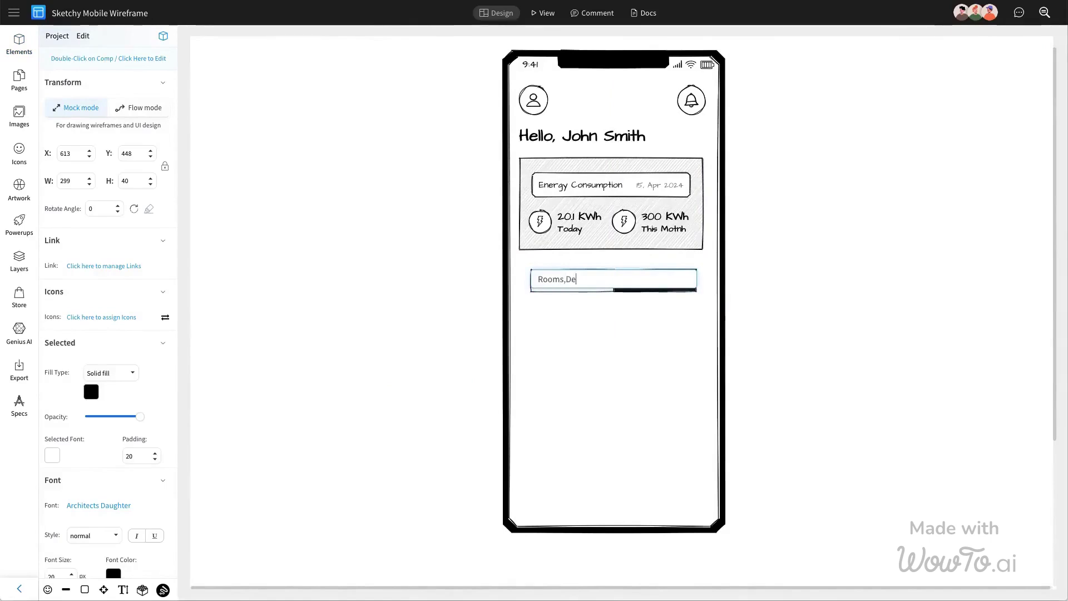
{"action": "type", "text": "vices"}
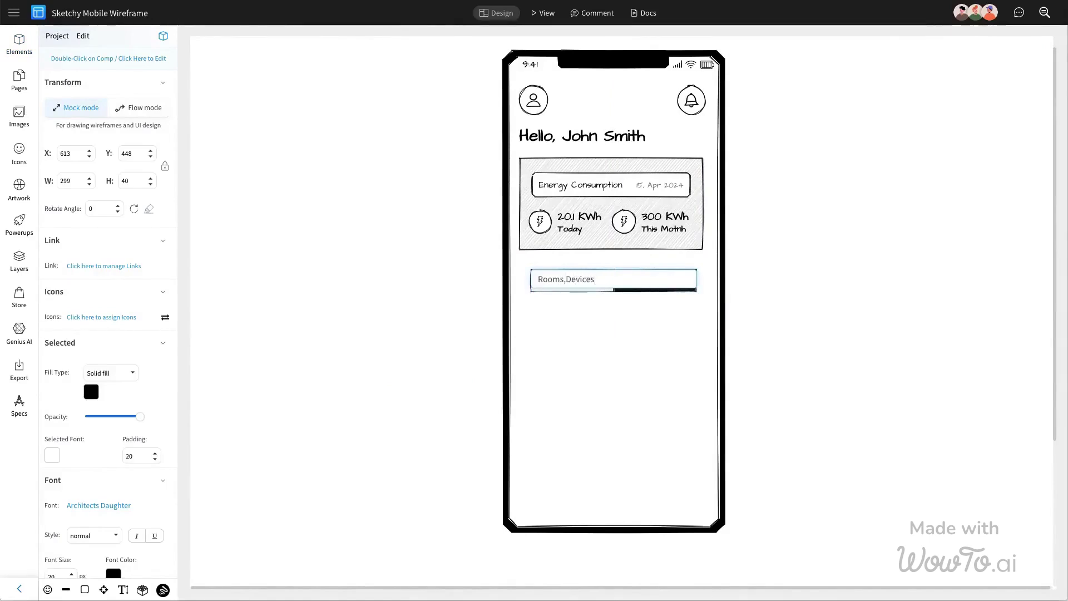
{"action": "left_click", "coordinate": [563, 296]}
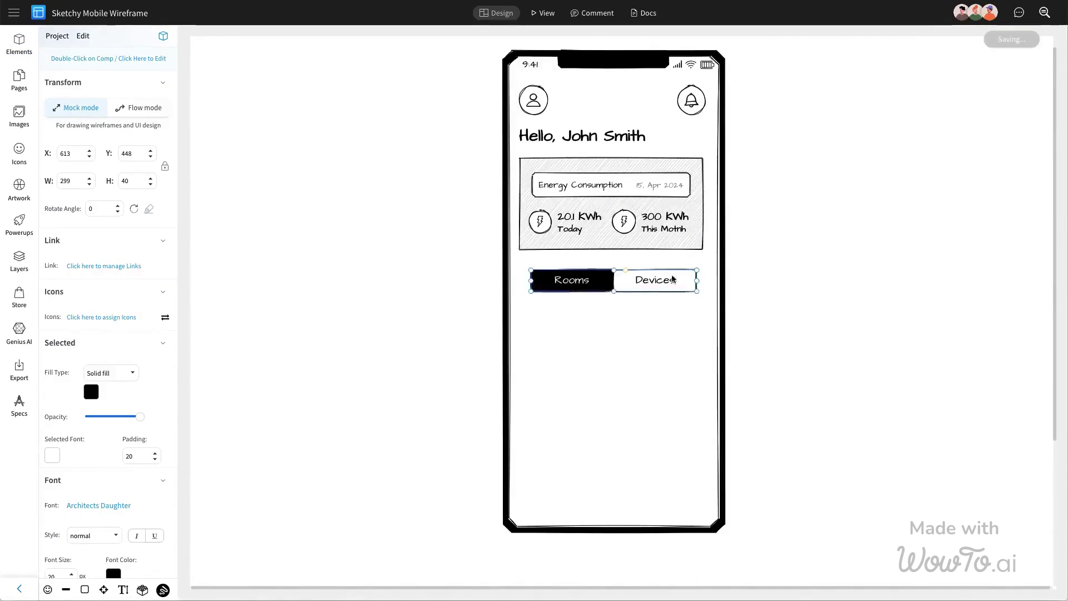
{"action": "left_click_drag", "start_coordinate": [698, 280], "coordinate": [626, 279]}
Place a taller rectangle card below the toggle on the left with corner radius 20.
{"action": "left_click", "coordinate": [524, 257]}
{"action": "scroll", "coordinate": [92, 415], "scroll_direction": "down", "scroll_amount": 5}
{"action": "scroll", "coordinate": [118, 347], "scroll_direction": "up", "scroll_amount": 5}
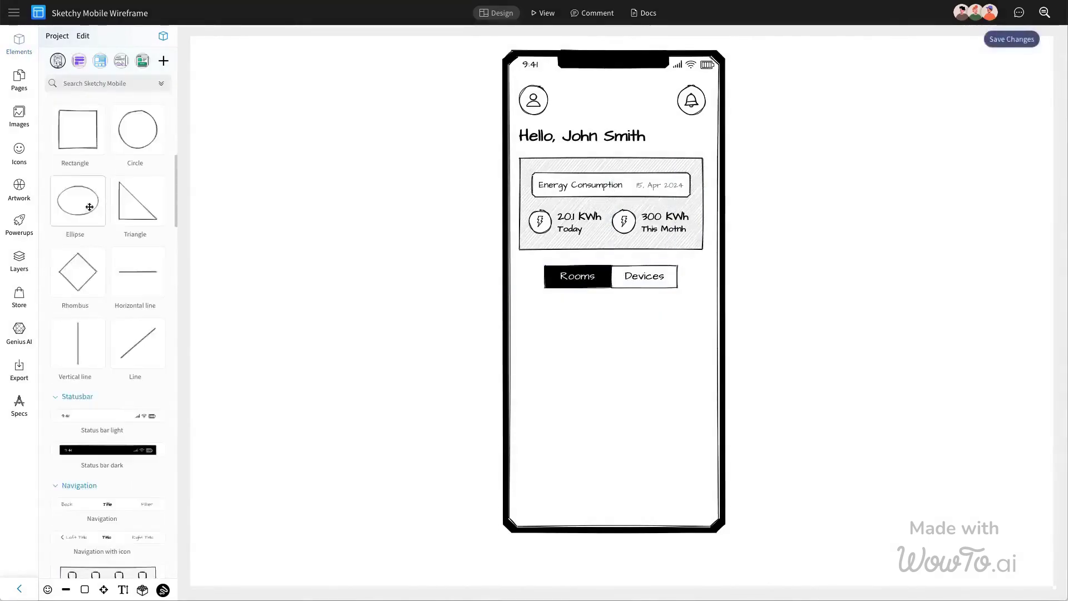
{"action": "mouse_move", "coordinate": [67, 173]}
{"action": "left_mouse_down"}
{"action": "mouse_move", "coordinate": [604, 363]}
{"action": "mouse_move", "coordinate": [572, 332]}
{"action": "mouse_move", "coordinate": [606, 336]}
{"action": "left_mouse_up"}
{"action": "left_click_drag", "start_coordinate": [563, 364], "coordinate": [563, 380]}
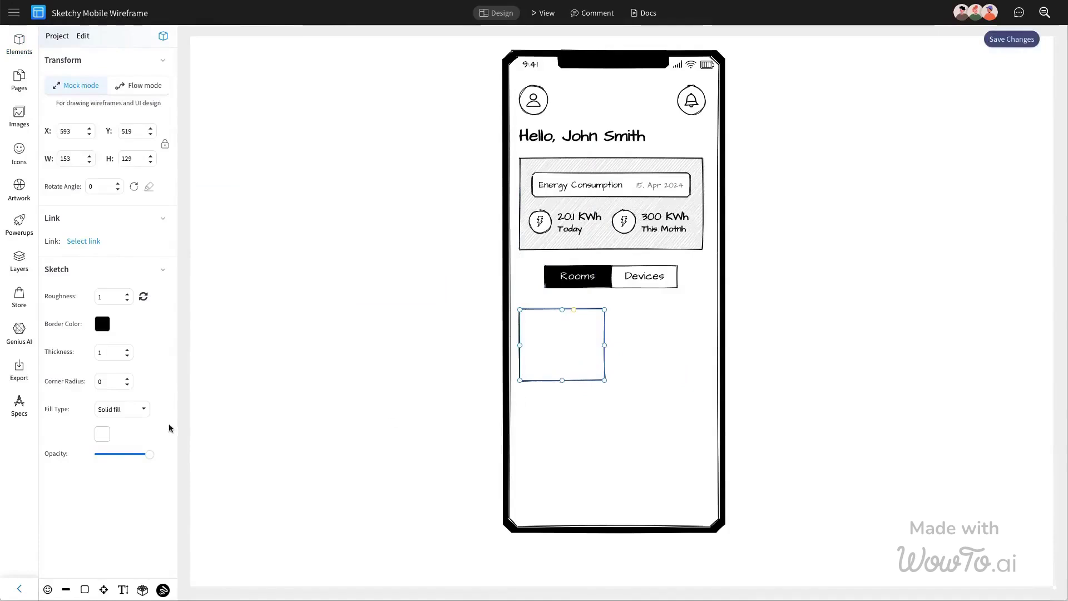
{"action": "left_click", "coordinate": [572, 334]}
{"action": "left_click", "coordinate": [109, 381]}
{"action": "type", "text": "10"}
{"action": "type", "text": "20"}
{"action": "left_click", "coordinate": [353, 348]}
{"action": "left_click", "coordinate": [584, 338]}
{"action": "key", "text": "Escape"}
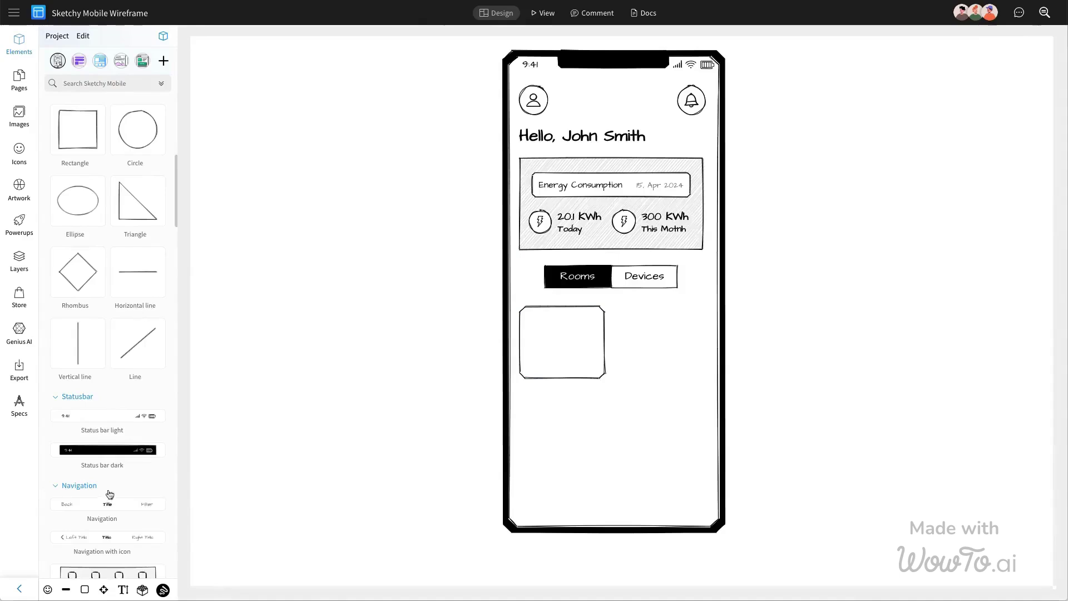
{"action": "scroll", "coordinate": [117, 471], "scroll_direction": "down", "scroll_amount": 2}
{"action": "scroll", "coordinate": [119, 472], "scroll_direction": "up", "scroll_amount": 6}
Add an 'Air Conditioner' title at font size 24 and move it into the card.
{"action": "left_click_drag", "start_coordinate": [114, 342], "coordinate": [603, 367]}
{"action": "double_click", "coordinate": [640, 387]}
{"action": "key", "text": "BackSpace"}
{"action": "type", "text": "Air Conditione"}
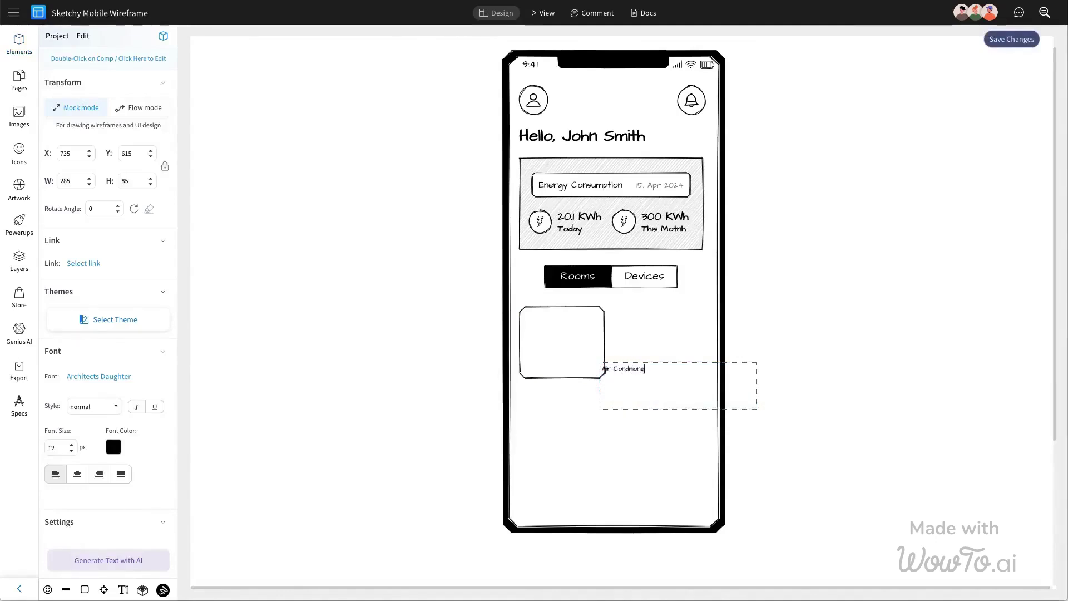
{"action": "type", "text": "r"}
{"action": "key", "text": "Escape"}
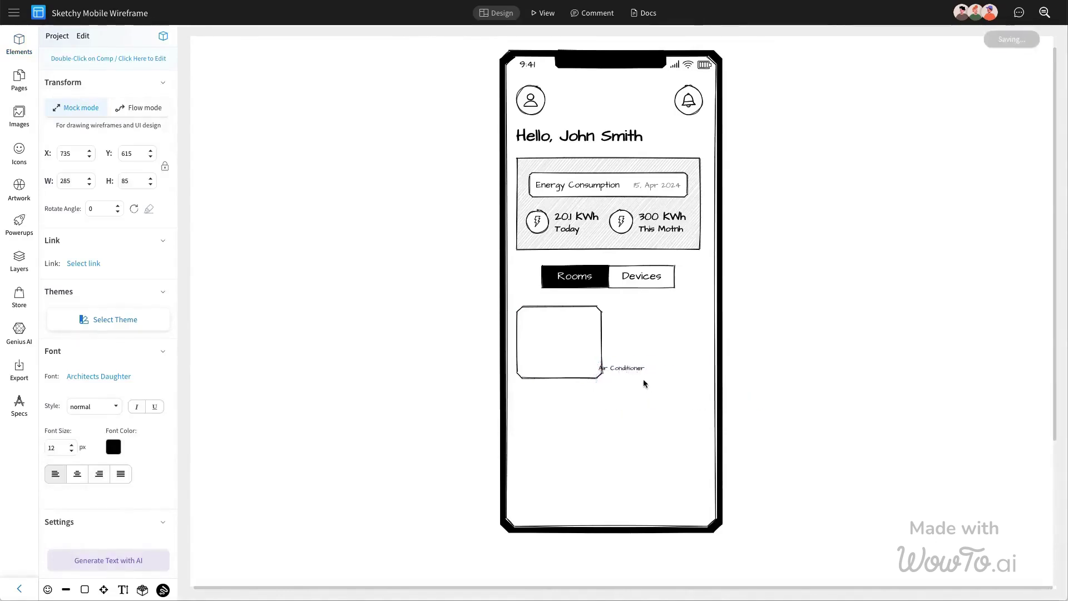
{"action": "left_click_drag", "start_coordinate": [643, 379], "coordinate": [567, 361]}
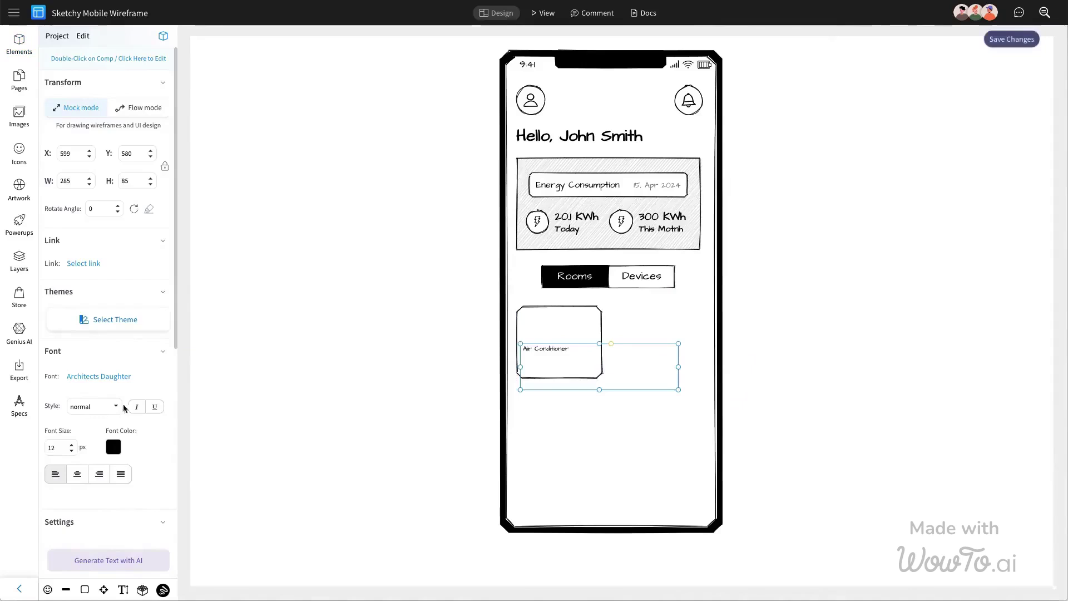
{"action": "type", "text": "24"}
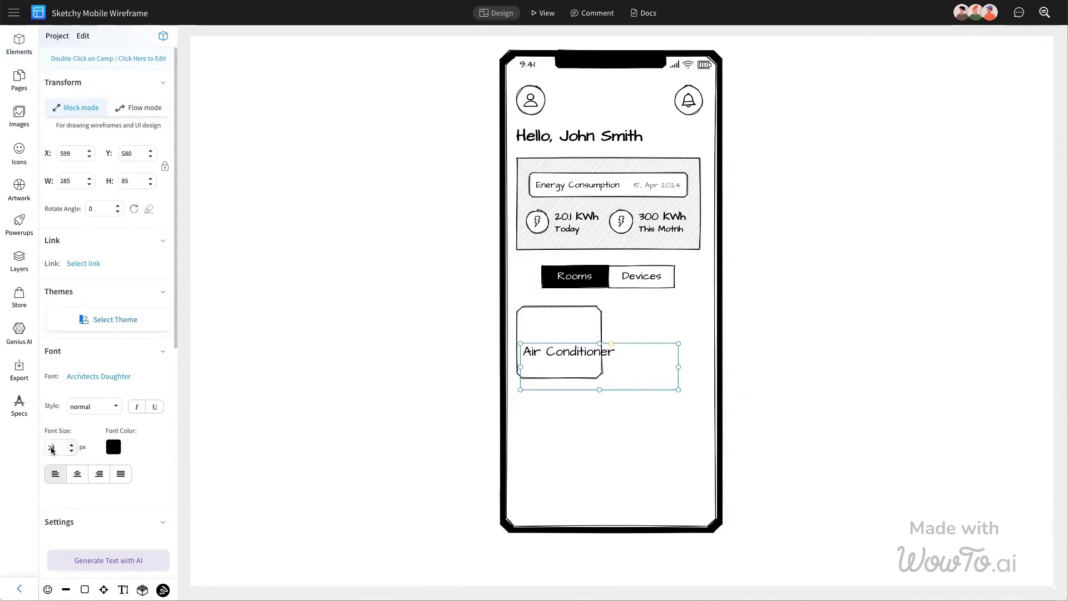
Make the card taller to fit the lightning icon, title and Today label.
{"action": "left_click", "coordinate": [556, 420]}
{"action": "left_click", "coordinate": [571, 368]}
{"action": "mouse_move", "coordinate": [566, 377]}
{"action": "left_mouse_down"}
{"action": "mouse_move", "coordinate": [565, 387]}
{"action": "mouse_move", "coordinate": [566, 358]}
{"action": "left_mouse_up"}
{"action": "left_click", "coordinate": [536, 334]}
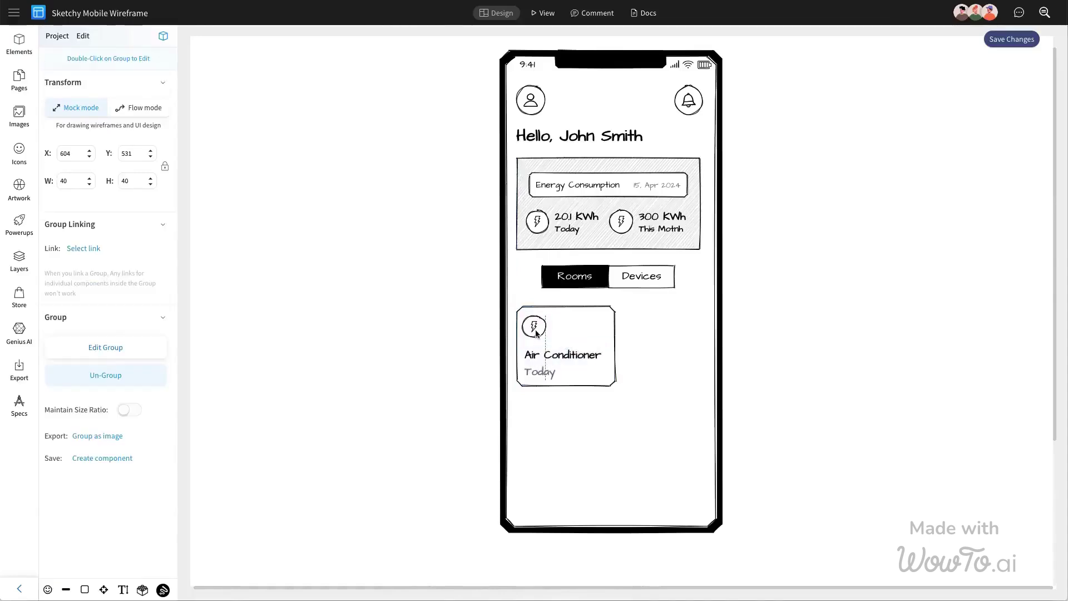
Replace the card's lightning icon with a wind icon from the Sketchy icons2 pack.
{"action": "double_click", "coordinate": [535, 328]}
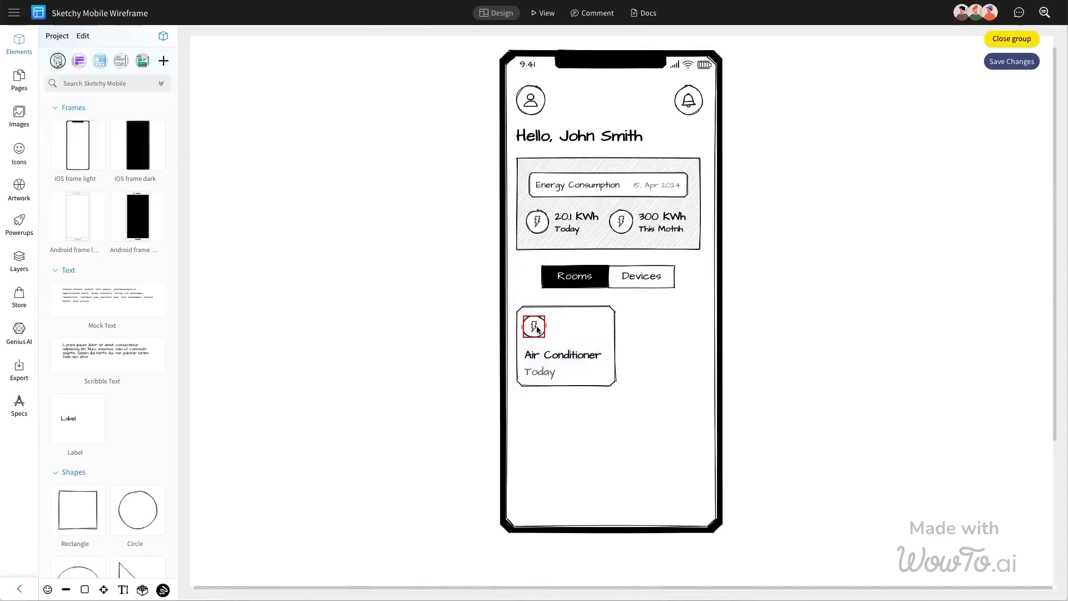
{"action": "left_click", "coordinate": [535, 327]}
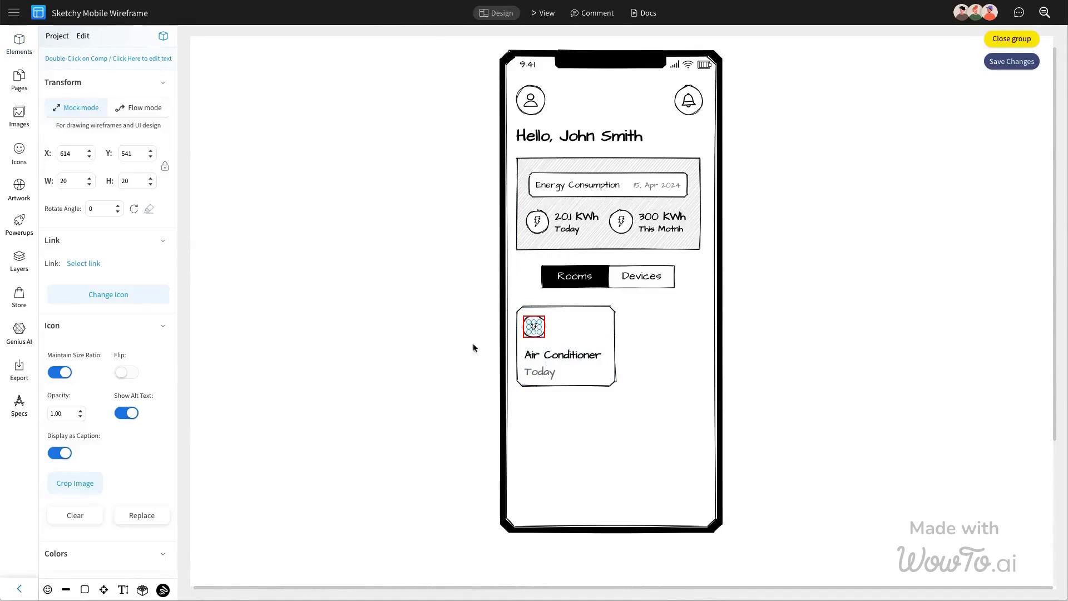
{"action": "left_click", "coordinate": [132, 297]}
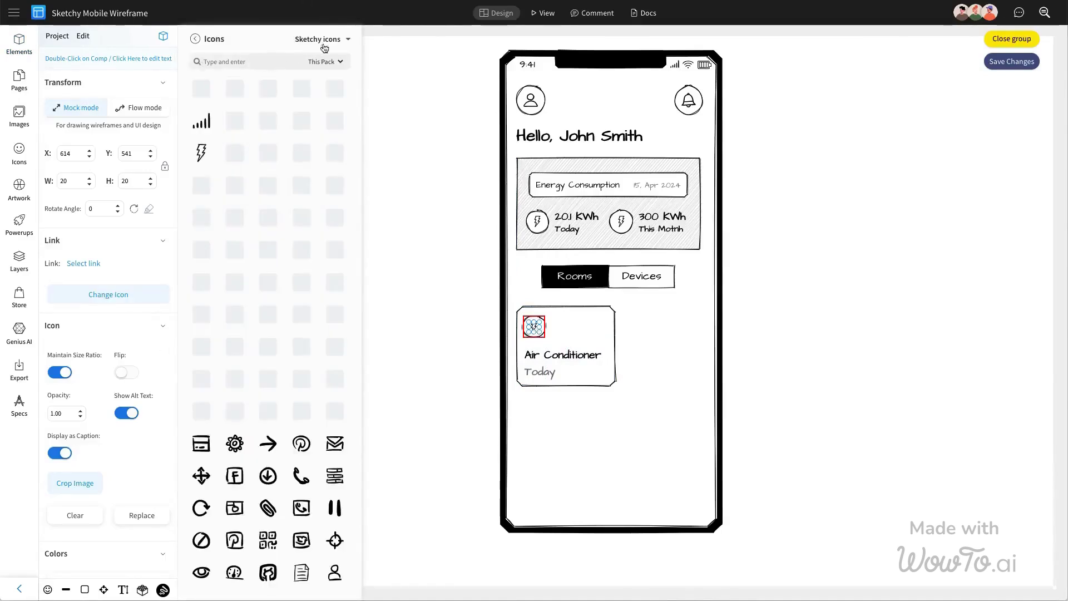
{"action": "left_click", "coordinate": [326, 45]}
{"action": "left_click", "coordinate": [278, 67]}
{"action": "left_click", "coordinate": [258, 62]}
{"action": "type", "text": "wind"}
{"action": "key", "text": "Return"}
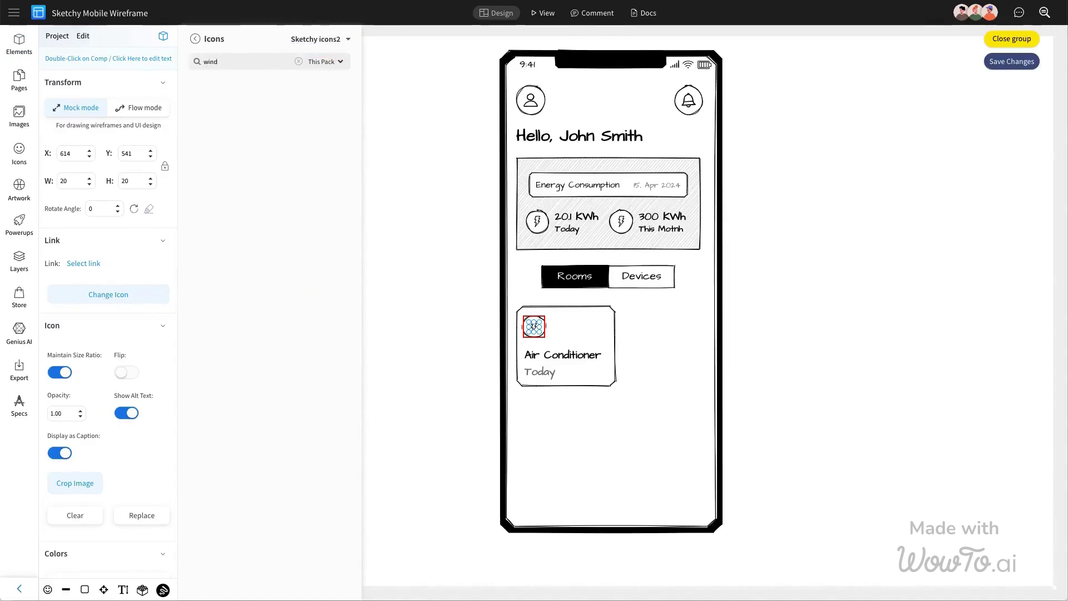
{"action": "left_click", "coordinate": [201, 85]}
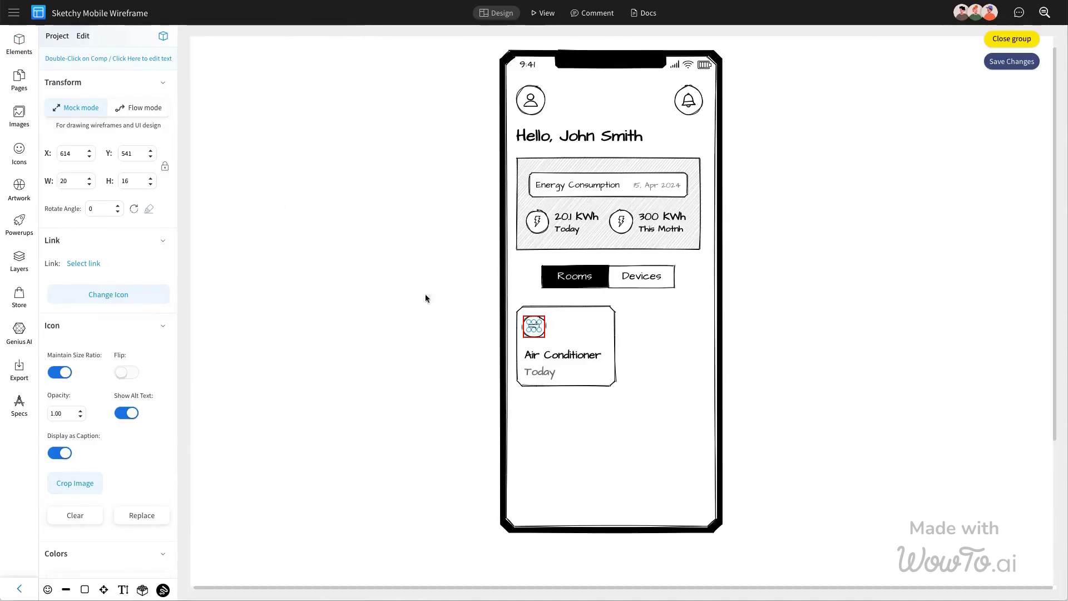
{"action": "left_click", "coordinate": [557, 335]}
{"action": "left_click", "coordinate": [539, 332]}
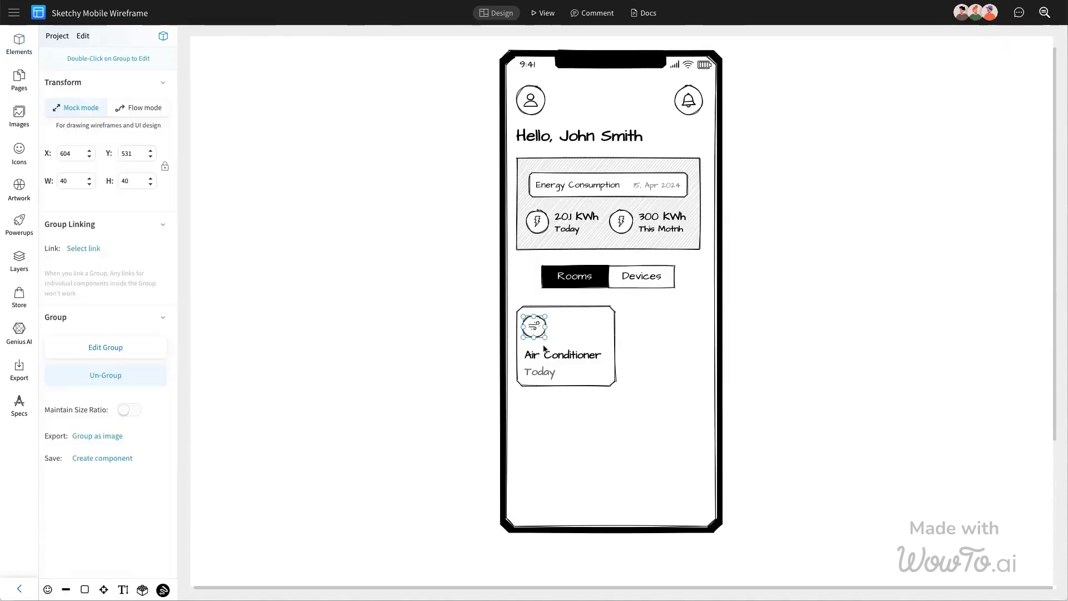
{"action": "left_click", "coordinate": [544, 351]}
Try a duplicate card, discard it, then narrow the Air Conditioner title so the card shrinks.
{"action": "left_click", "coordinate": [580, 321]}
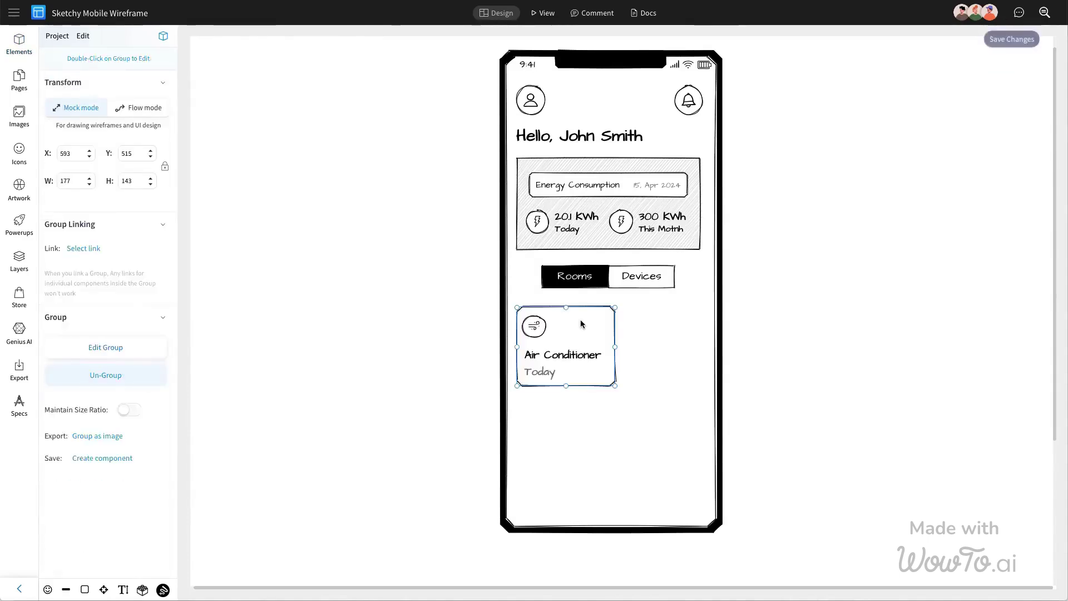
{"action": "key", "text": "ctrl+c"}
{"action": "key", "text": "ctrl+v"}
{"action": "left_click_drag", "start_coordinate": [597, 381], "coordinate": [670, 348]}
{"action": "key", "text": "Delete"}
{"action": "left_click", "coordinate": [597, 332]}
{"action": "double_click", "coordinate": [614, 352]}
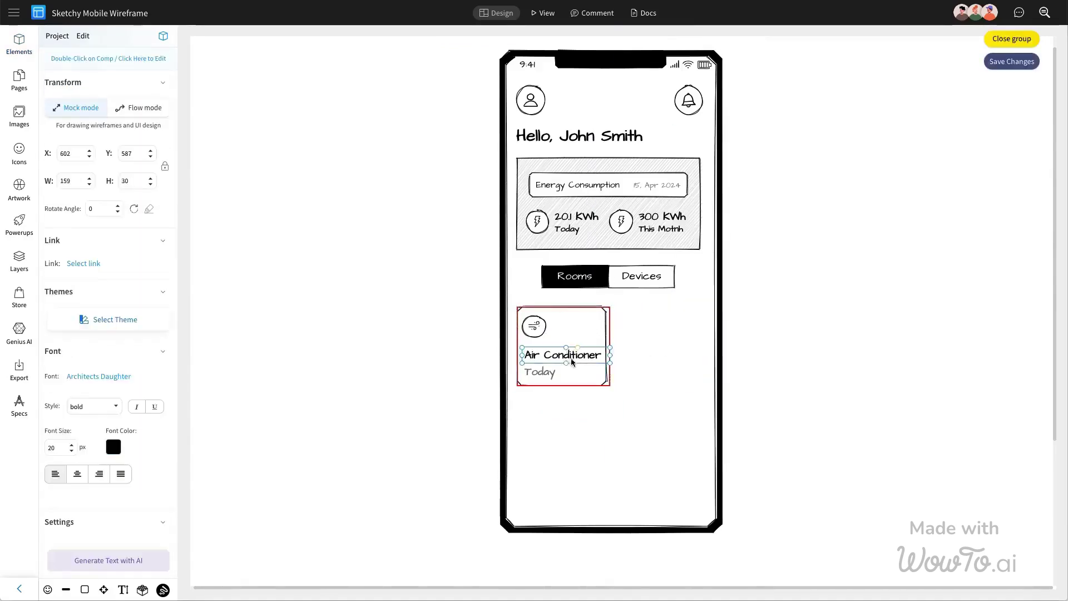
{"action": "left_click_drag", "start_coordinate": [561, 368], "coordinate": [534, 329]}
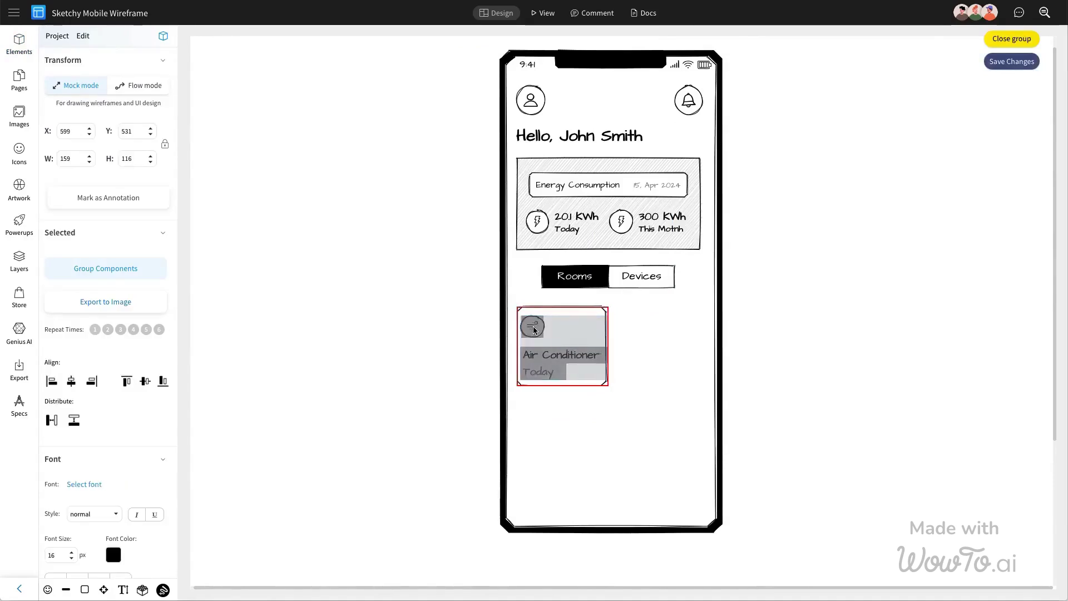
{"action": "key", "text": "Escape"}
{"action": "double_click", "coordinate": [592, 360]}
{"action": "left_click_drag", "start_coordinate": [608, 356], "coordinate": [643, 337]}
{"action": "left_click", "coordinate": [611, 358]}
Paste card copies beside the original and rework them into Smart Tv, Speaker and Lamp cards.
{"action": "left_click", "coordinate": [554, 326]}
{"action": "key", "text": "ctrl+c"}
{"action": "key", "text": "ctrl+v"}
{"action": "double_click", "coordinate": [632, 331]}
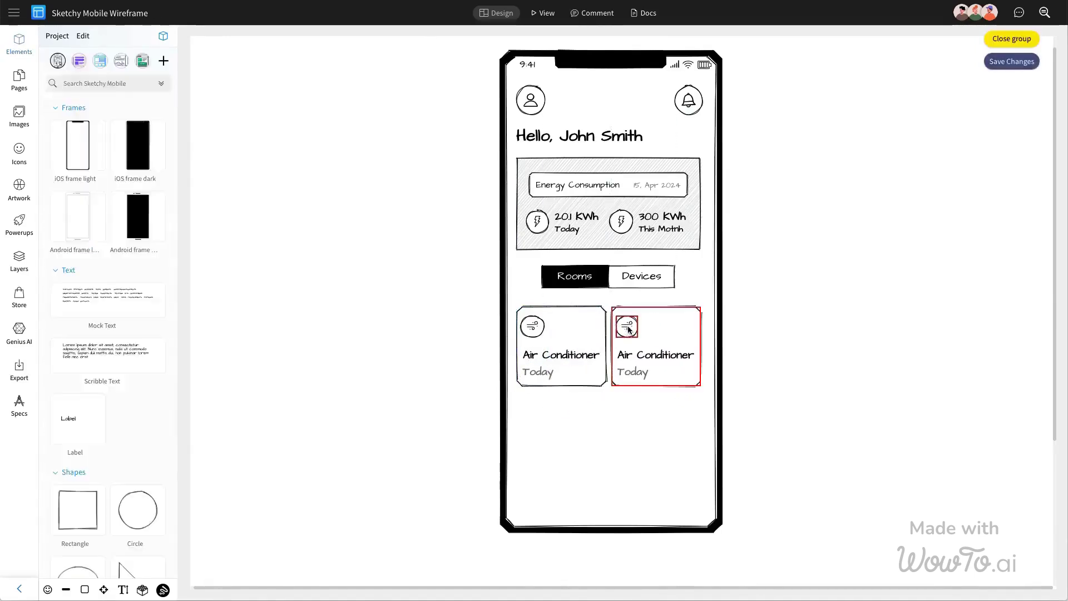
{"action": "left_click", "coordinate": [627, 327]}
{"action": "left_click", "coordinate": [108, 294]}
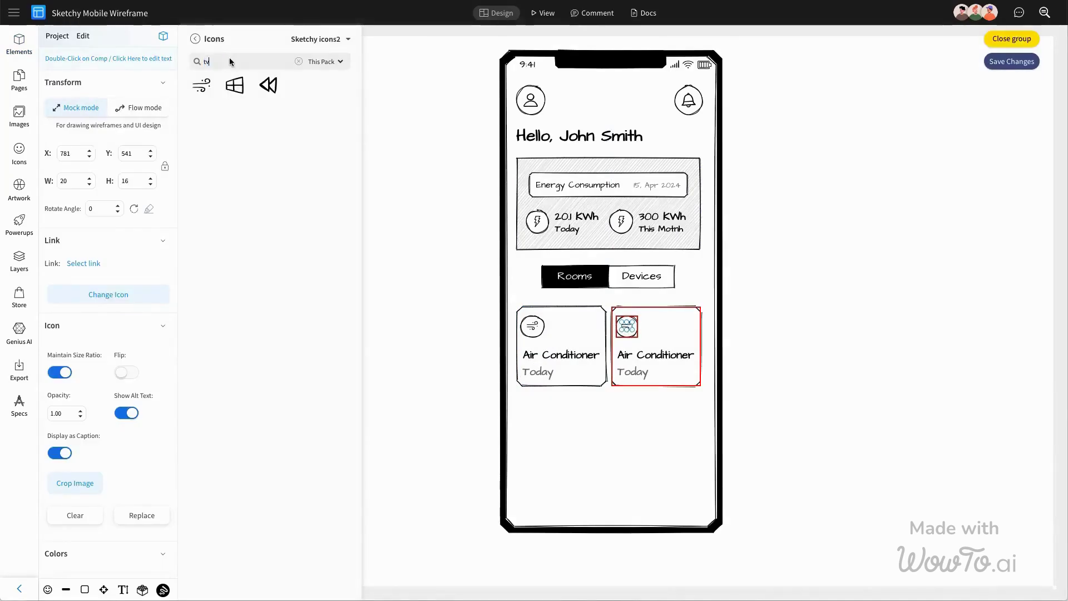
{"action": "left_click", "coordinate": [660, 375]}
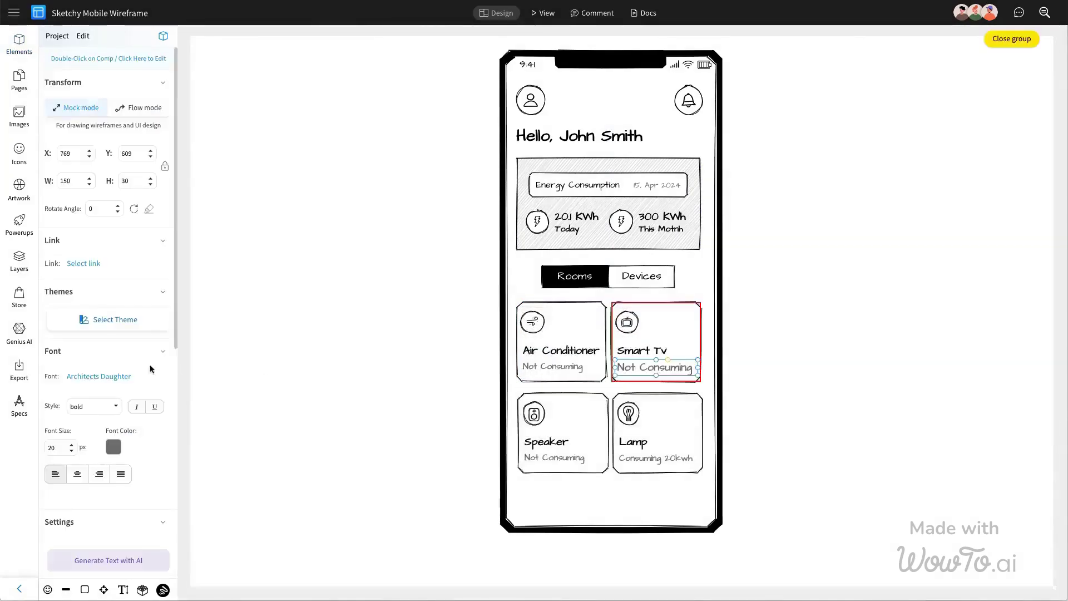
{"action": "key", "text": "Escape"}
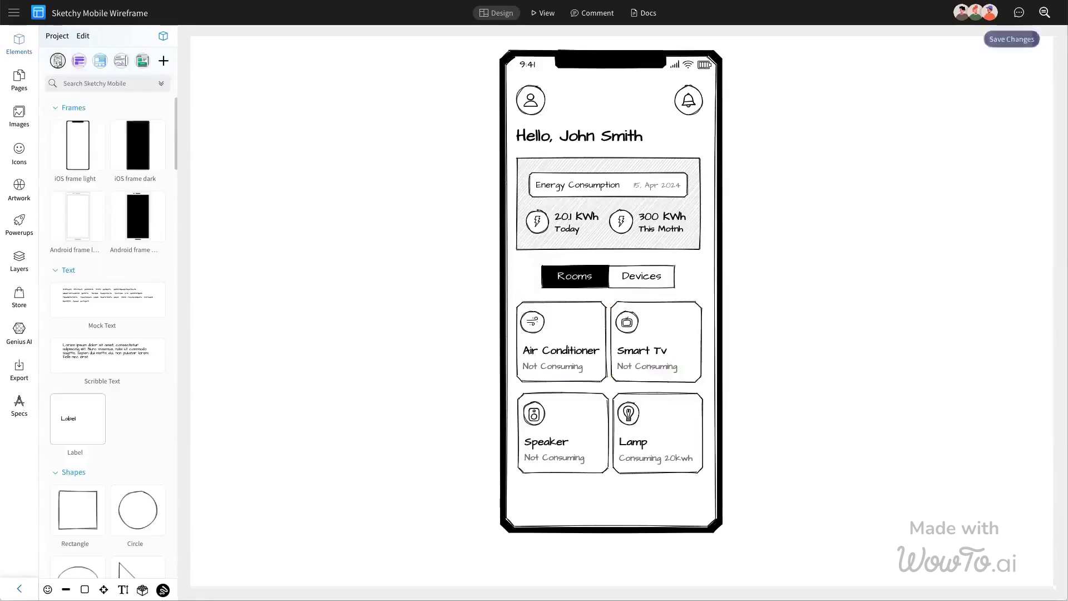
Add a thin rectangle spanning the bottom of the phone screen beneath the device cards.
{"action": "left_click", "coordinate": [580, 376]}
{"action": "left_click_drag", "start_coordinate": [644, 361], "coordinate": [595, 430]}
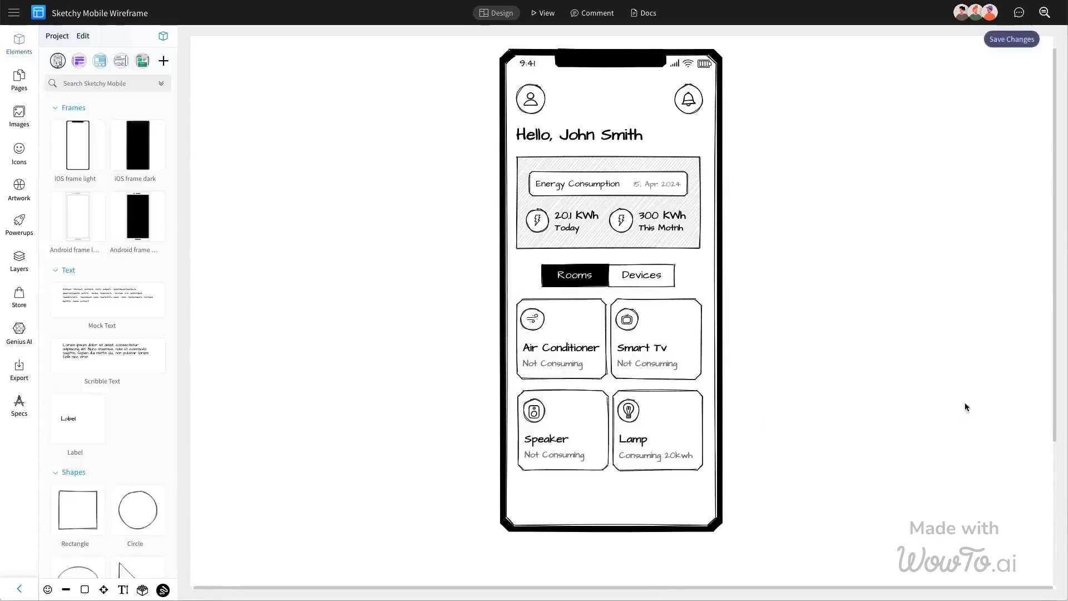
{"action": "left_click_drag", "start_coordinate": [77, 509], "coordinate": [707, 501]}
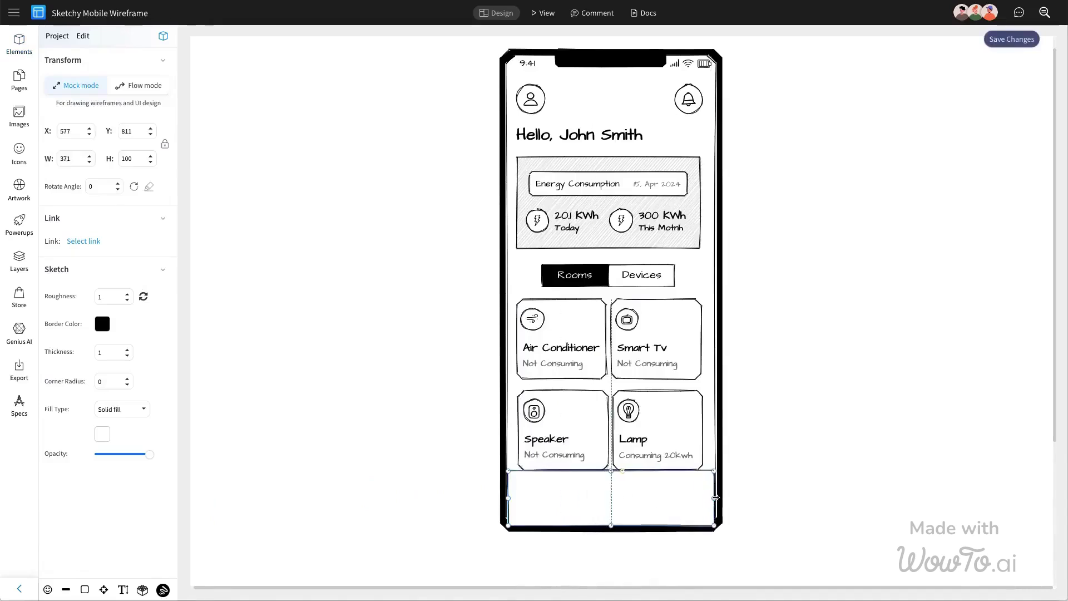
{"action": "left_click_drag", "start_coordinate": [613, 469], "coordinate": [613, 482]}
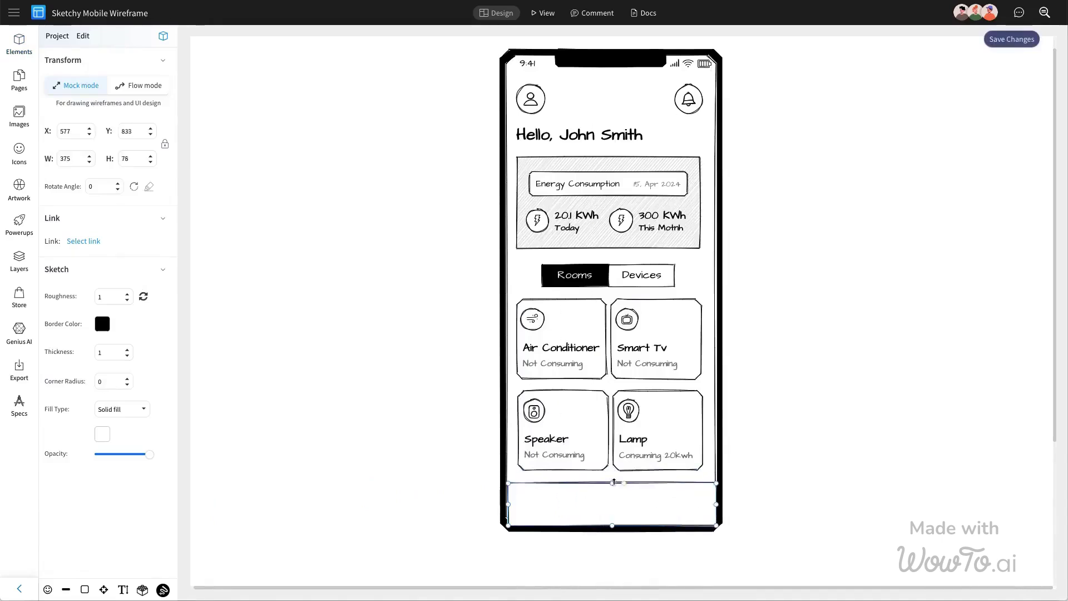
{"action": "left_click_drag", "start_coordinate": [612, 526], "coordinate": [612, 527]}
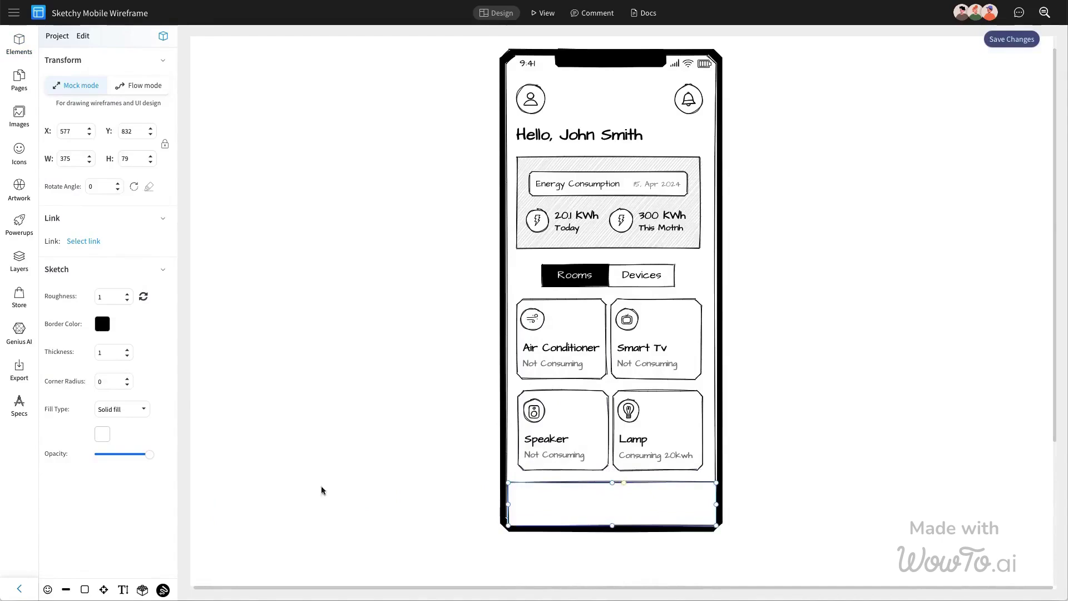
Fill the footer rectangle black and round its corners with radius 20.
{"action": "left_click", "coordinate": [102, 434]}
{"action": "left_click", "coordinate": [190, 534]}
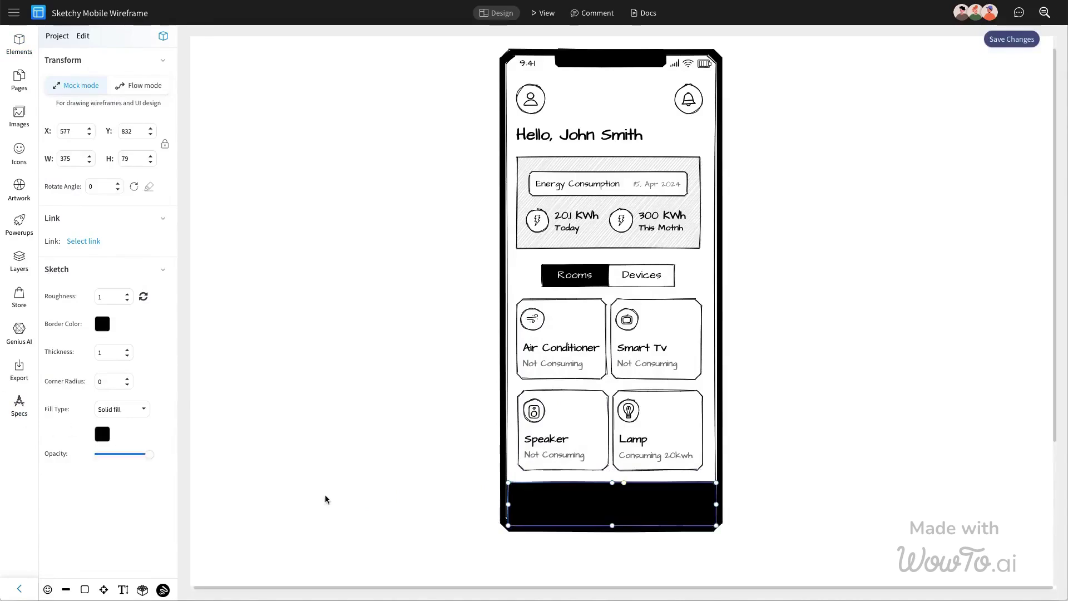
{"action": "left_click", "coordinate": [575, 495]}
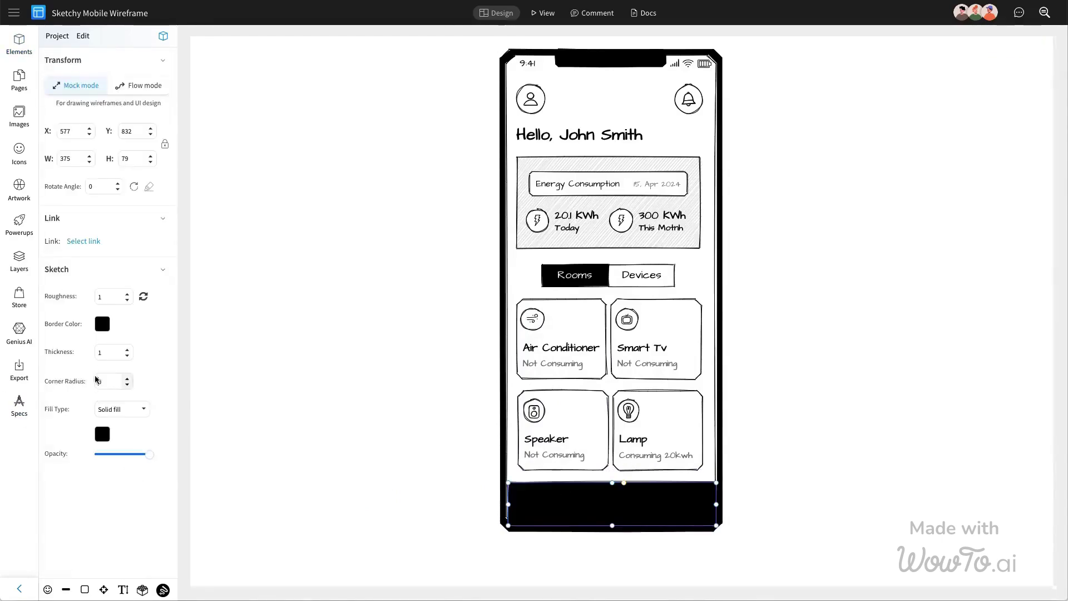
{"action": "type", "text": "20"}
{"action": "left_click", "coordinate": [611, 499]}
{"action": "left_click", "coordinate": [598, 504]}
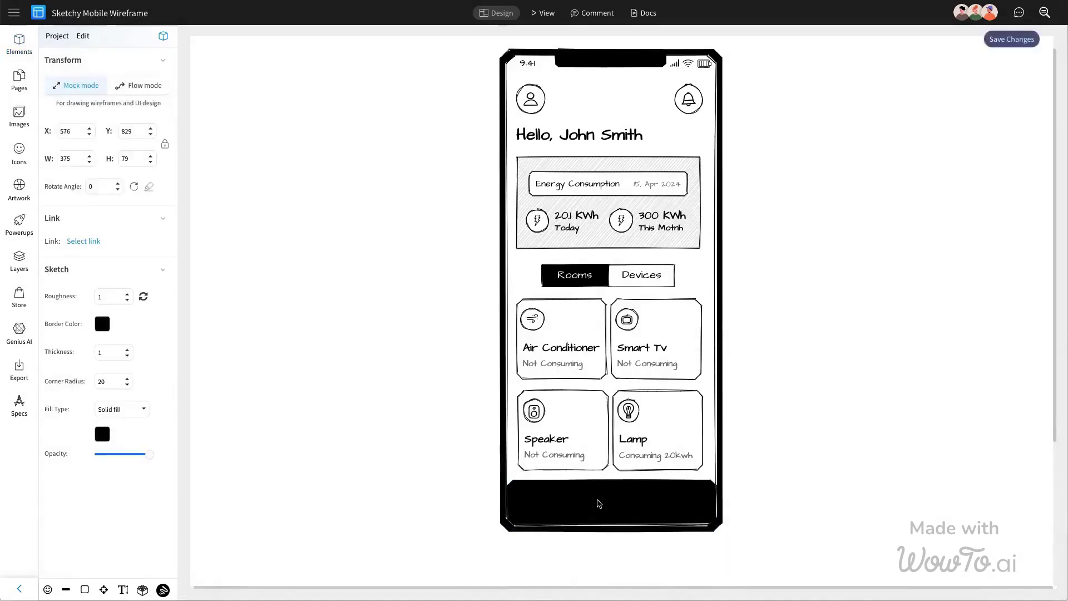
{"action": "left_click", "coordinate": [821, 475]}
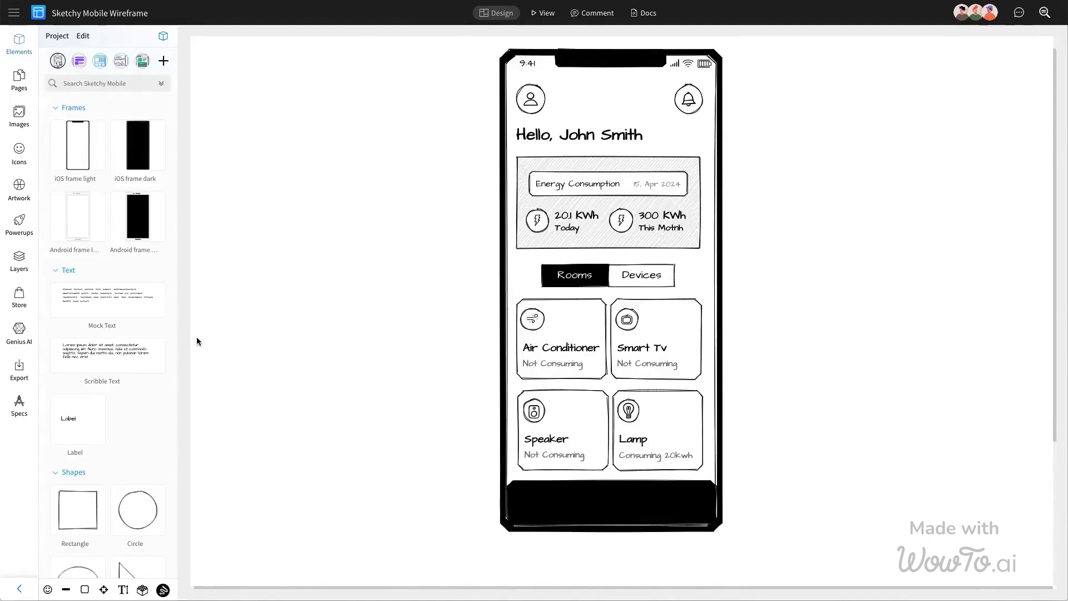
Place a 'home' icon in the footer bar, sized 20 px wide and coloured white.
{"action": "left_click", "coordinate": [20, 151]}
{"action": "double_click", "coordinate": [223, 64]}
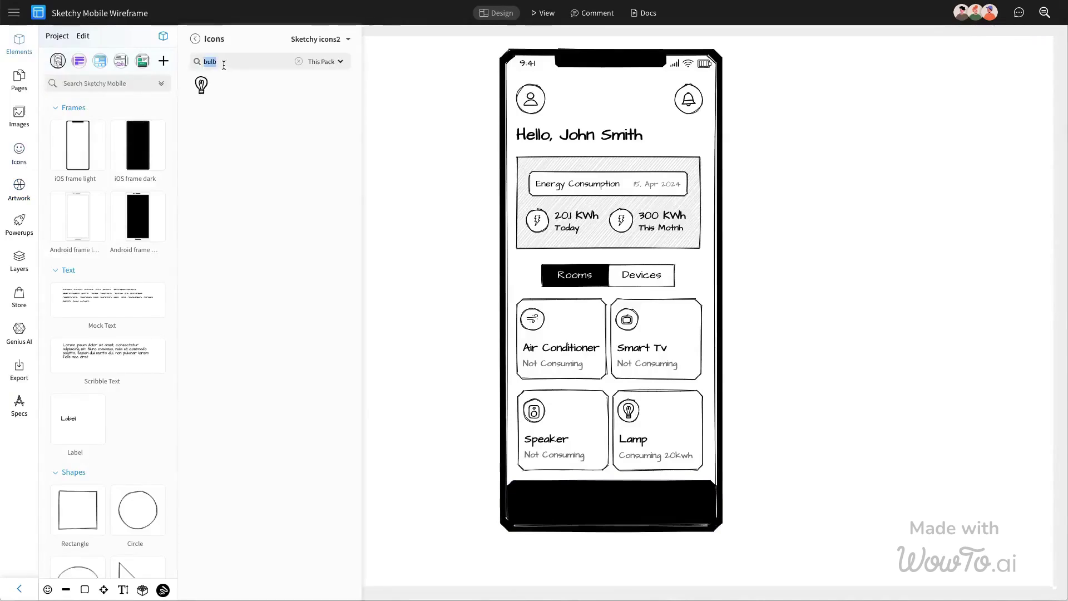
{"action": "type", "text": "home"}
{"action": "left_click", "coordinate": [201, 86]}
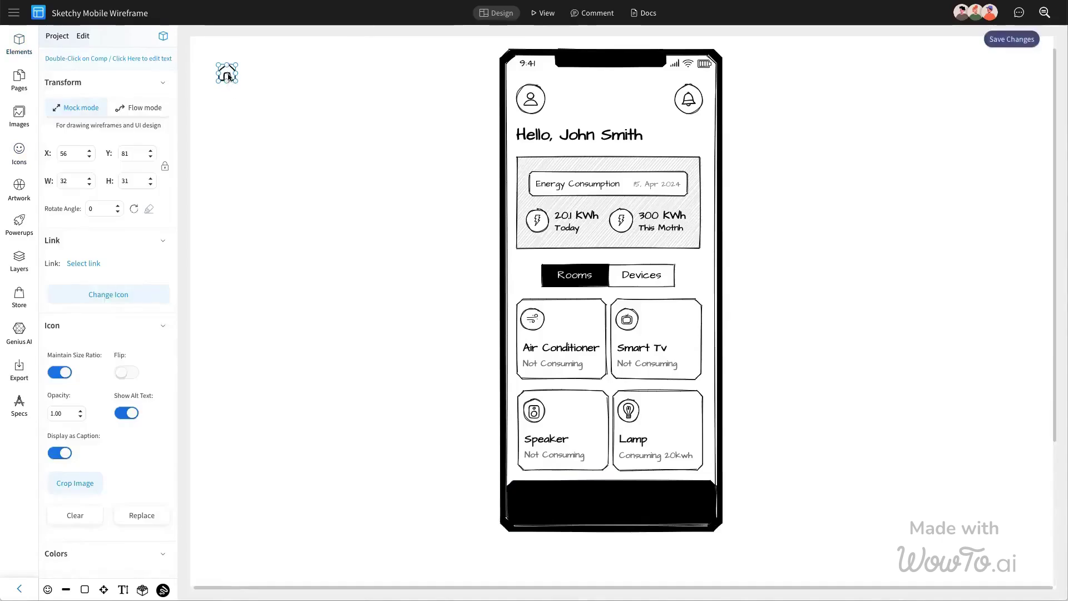
{"action": "left_click_drag", "start_coordinate": [228, 75], "coordinate": [533, 498]}
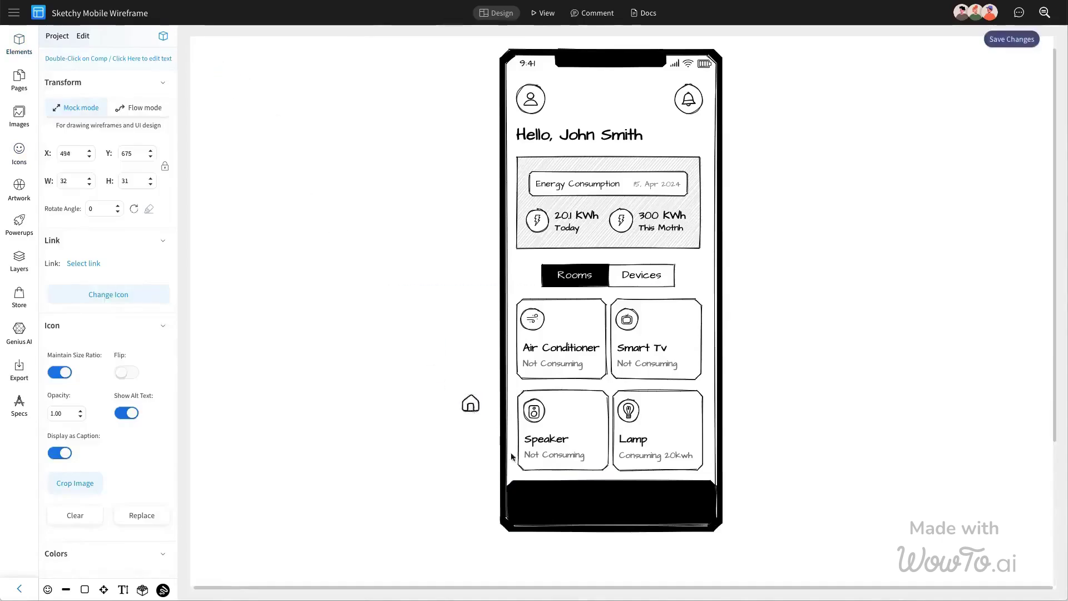
{"action": "double_click", "coordinate": [73, 182]}
{"action": "key", "text": "Return"}
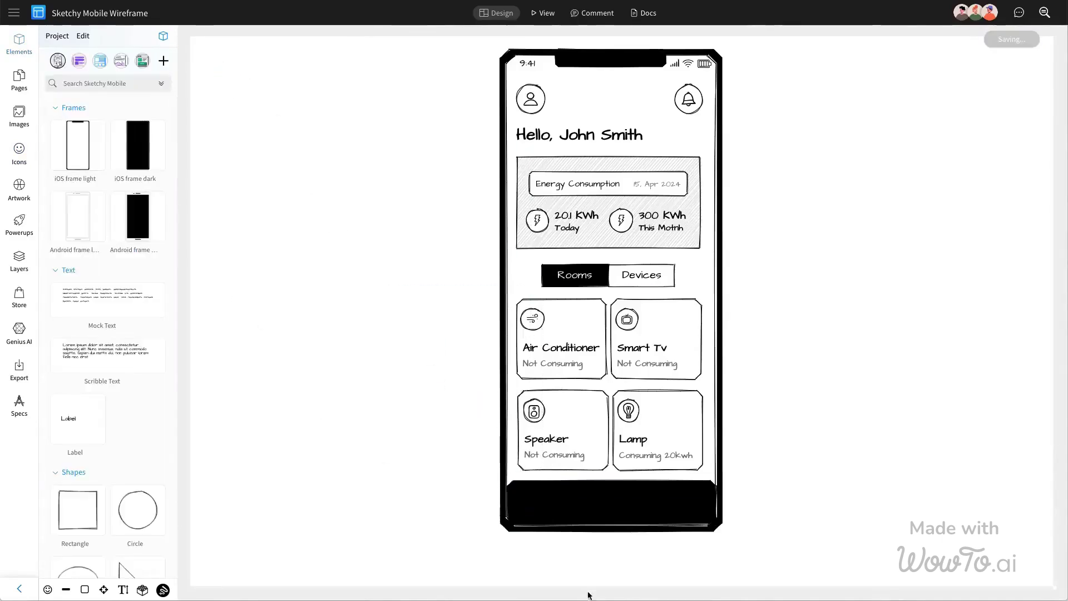
{"action": "left_click", "coordinate": [535, 511]}
{"action": "scroll", "coordinate": [103, 460], "scroll_direction": "down", "scroll_amount": 3}
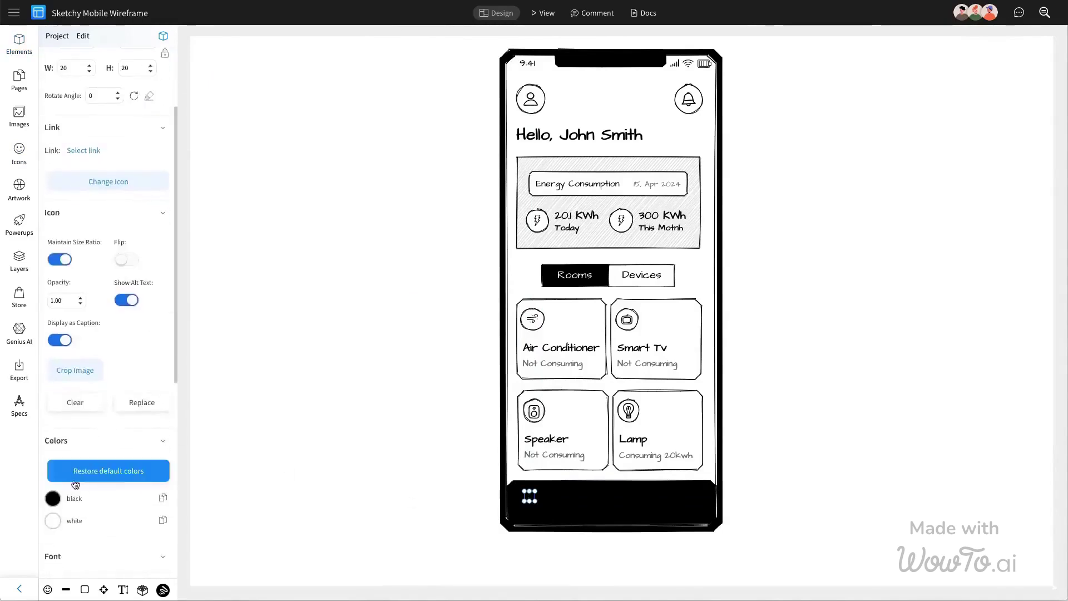
{"action": "left_click", "coordinate": [52, 498]}
{"action": "left_click", "coordinate": [60, 424]}
{"action": "left_click", "coordinate": [230, 429]}
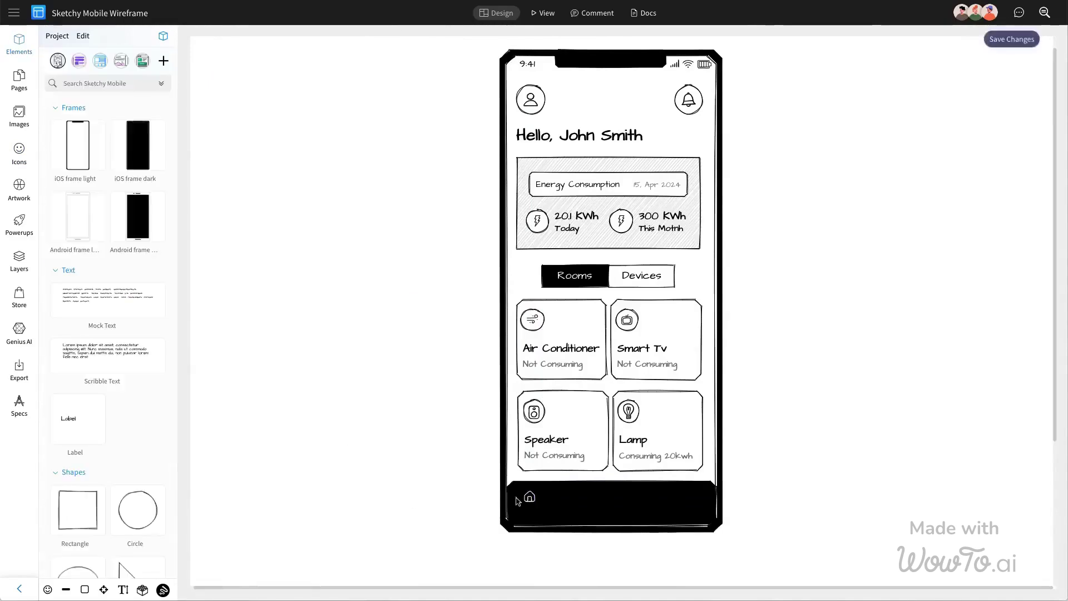
{"action": "left_click", "coordinate": [531, 497]}
Copy the Speaker label into the footer bar as white, size 16, centre-aligned text.
{"action": "left_click", "coordinate": [557, 441]}
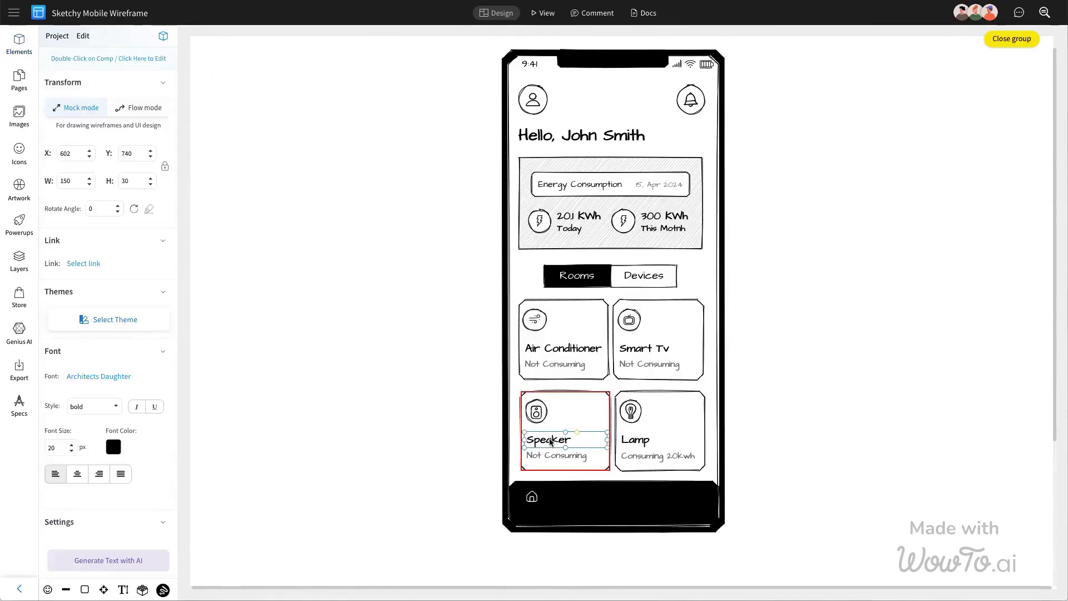
{"action": "key", "text": "ctrl+c"}
{"action": "key", "text": "ctrl+v"}
{"action": "left_click_drag", "start_coordinate": [575, 452], "coordinate": [560, 520]}
{"action": "left_click", "coordinate": [113, 447]}
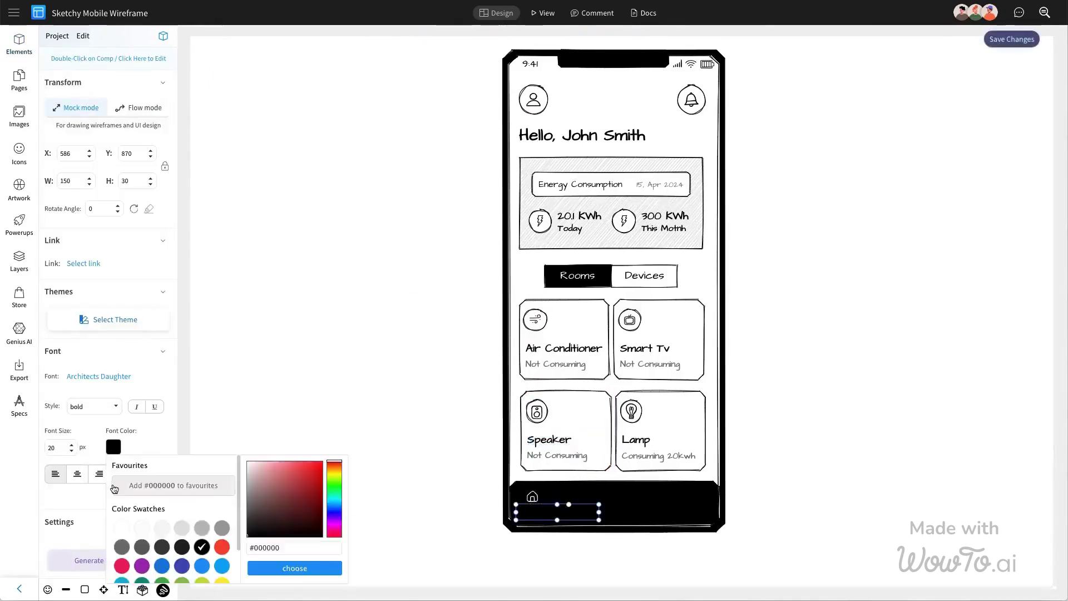
{"action": "left_click", "coordinate": [123, 534]}
{"action": "type", "text": "2"}
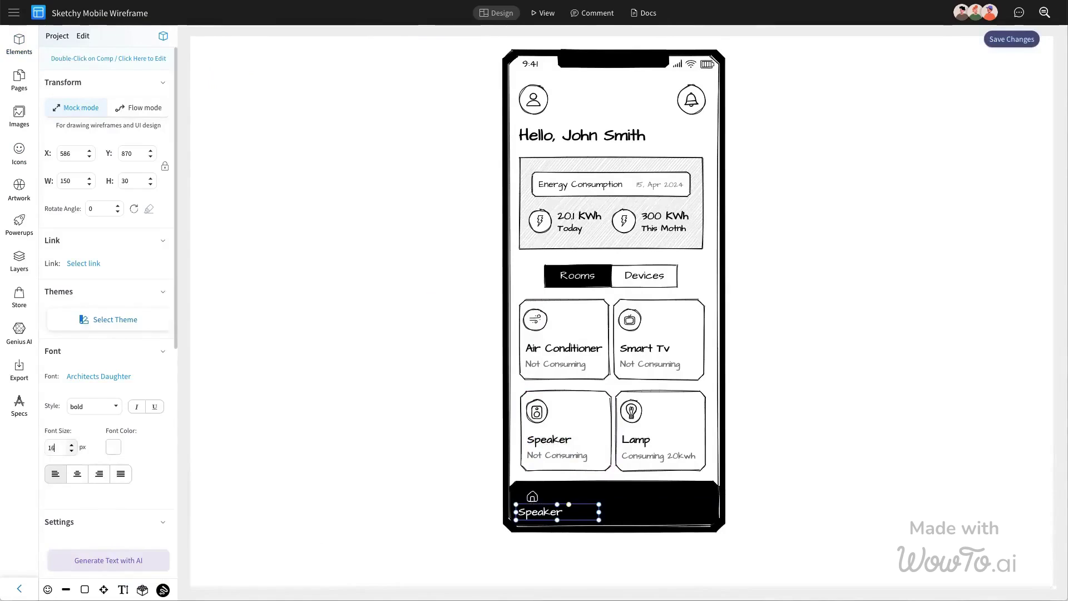
{"action": "left_click", "coordinate": [535, 520]}
{"action": "left_click", "coordinate": [535, 520]}
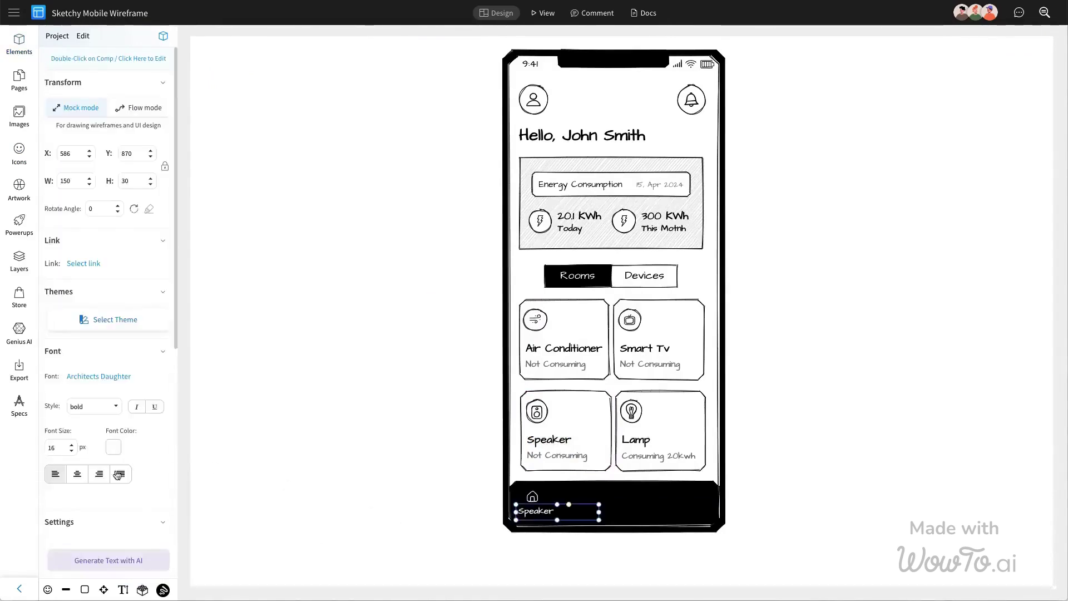
{"action": "left_click", "coordinate": [77, 473]}
Rename the footer label to Home and position it under the home icon.
{"action": "double_click", "coordinate": [566, 514]}
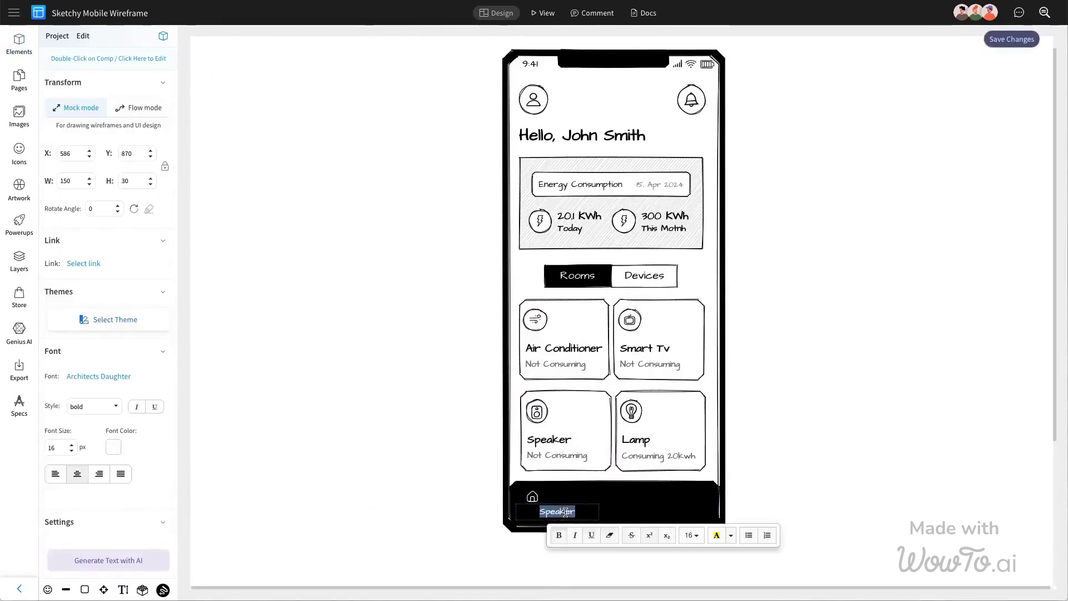
{"action": "type", "text": "Home"}
{"action": "key", "text": "Escape"}
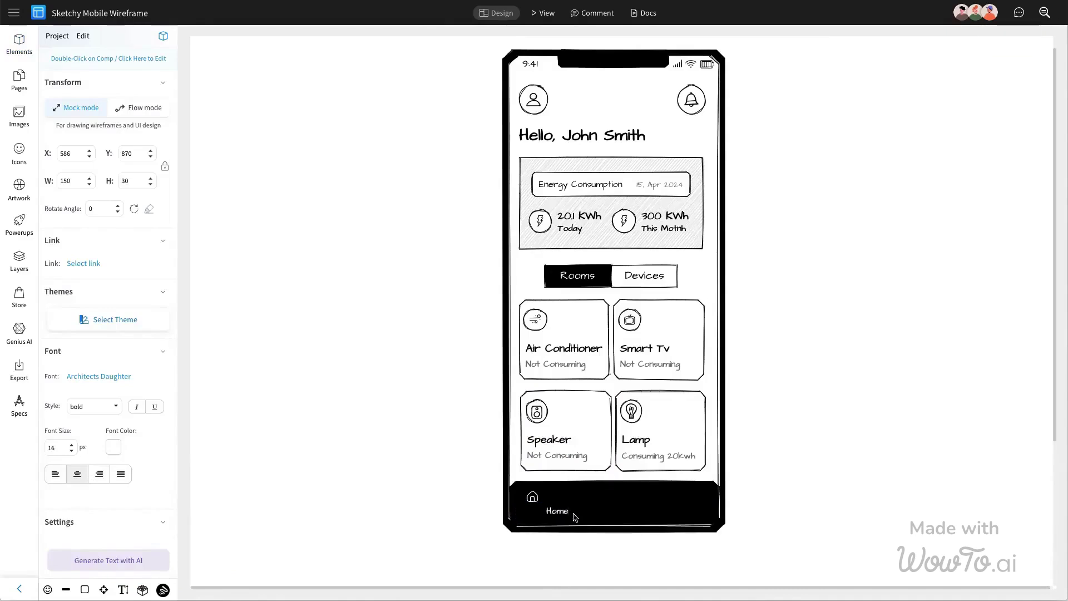
{"action": "left_click", "coordinate": [575, 515]}
{"action": "left_click_drag", "start_coordinate": [592, 515], "coordinate": [534, 497]}
{"action": "left_click", "coordinate": [532, 498]}
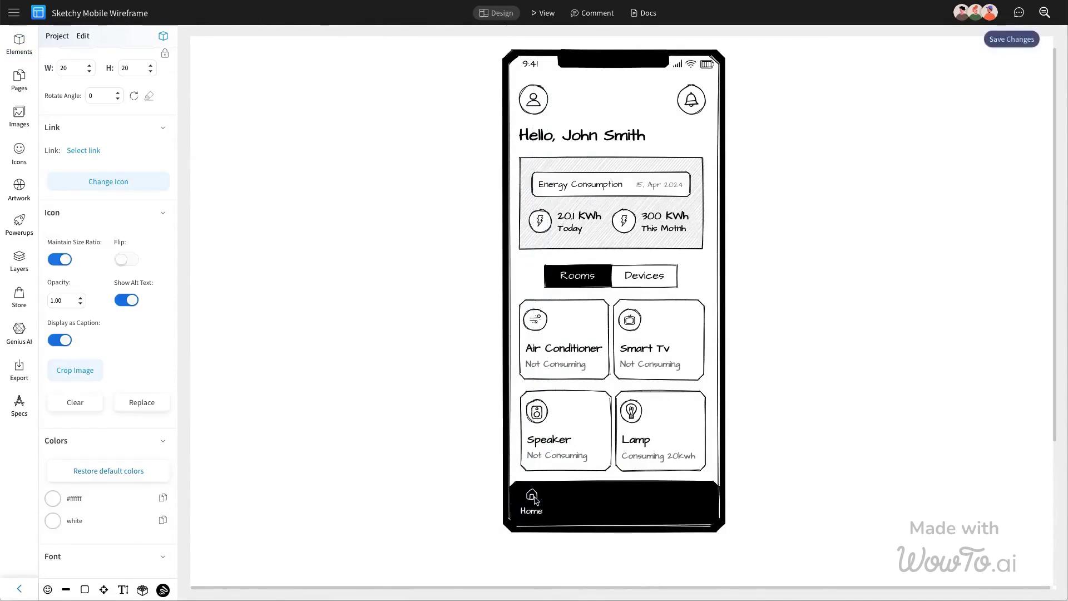
{"action": "left_click", "coordinate": [534, 499]}
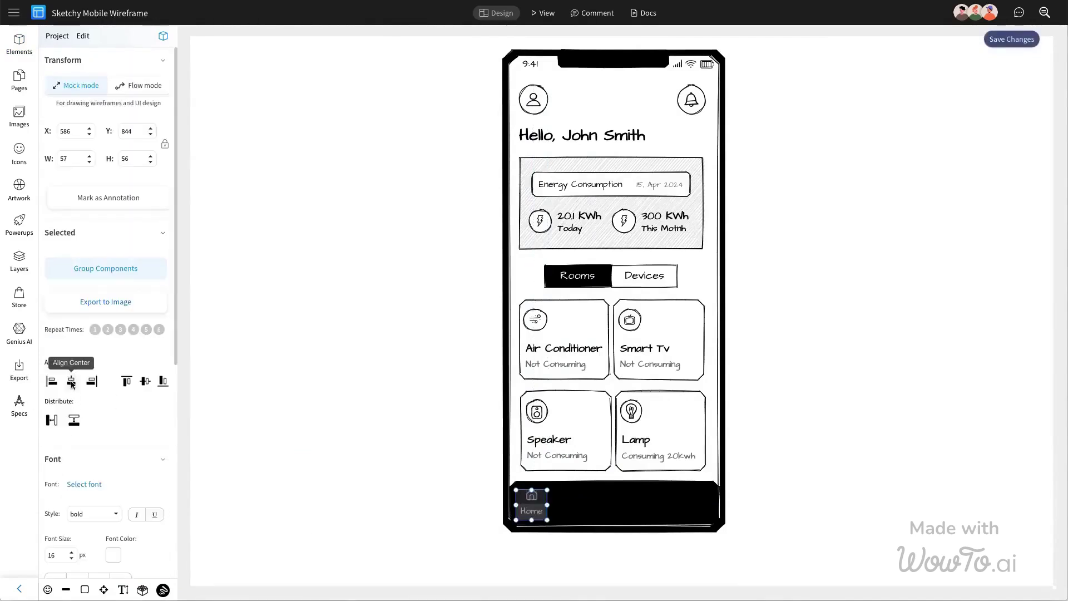
Duplicate the Home nav item and swap its icon for a white star as Favorite.
{"action": "left_click", "coordinate": [511, 485]}
{"action": "left_click_drag", "start_coordinate": [533, 501], "coordinate": [576, 498]}
{"action": "key", "text": "ctrl+v"}
{"action": "double_click", "coordinate": [576, 496]}
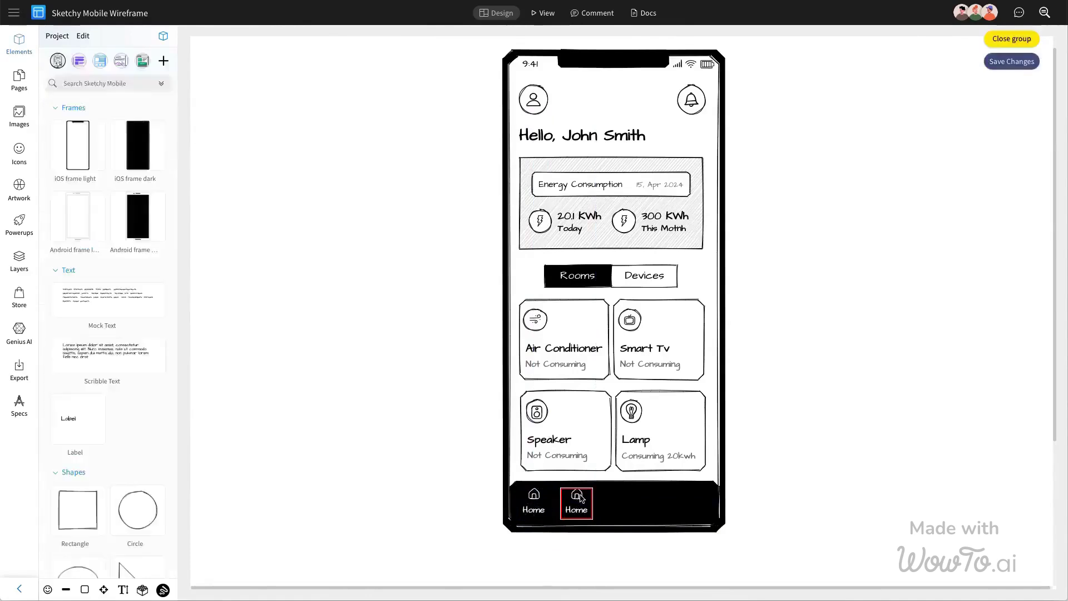
{"action": "left_click", "coordinate": [108, 181]}
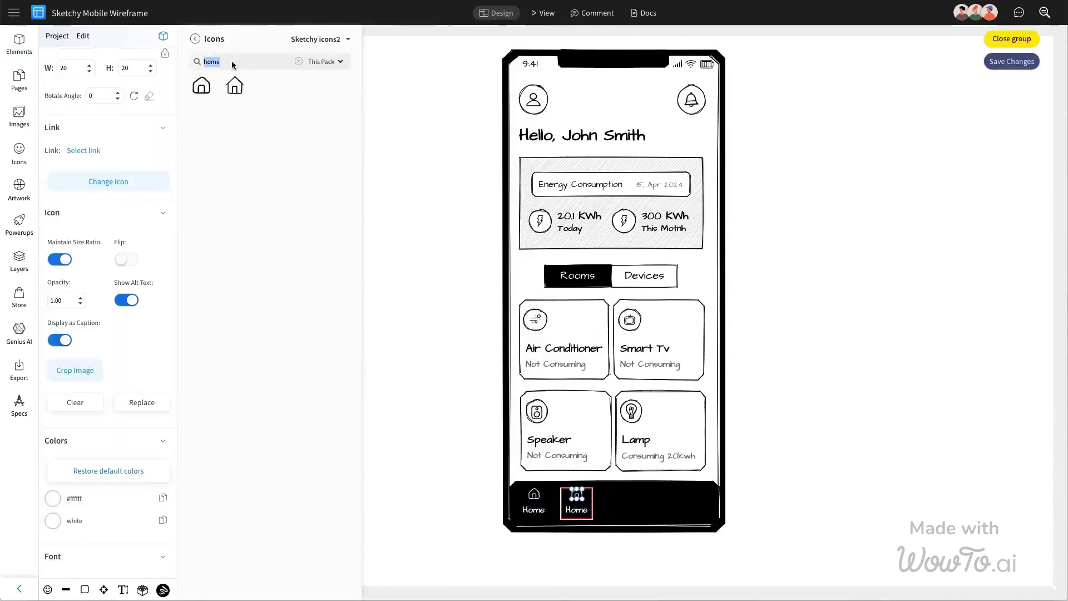
{"action": "type", "text": "star"}
{"action": "left_click", "coordinate": [201, 86]}
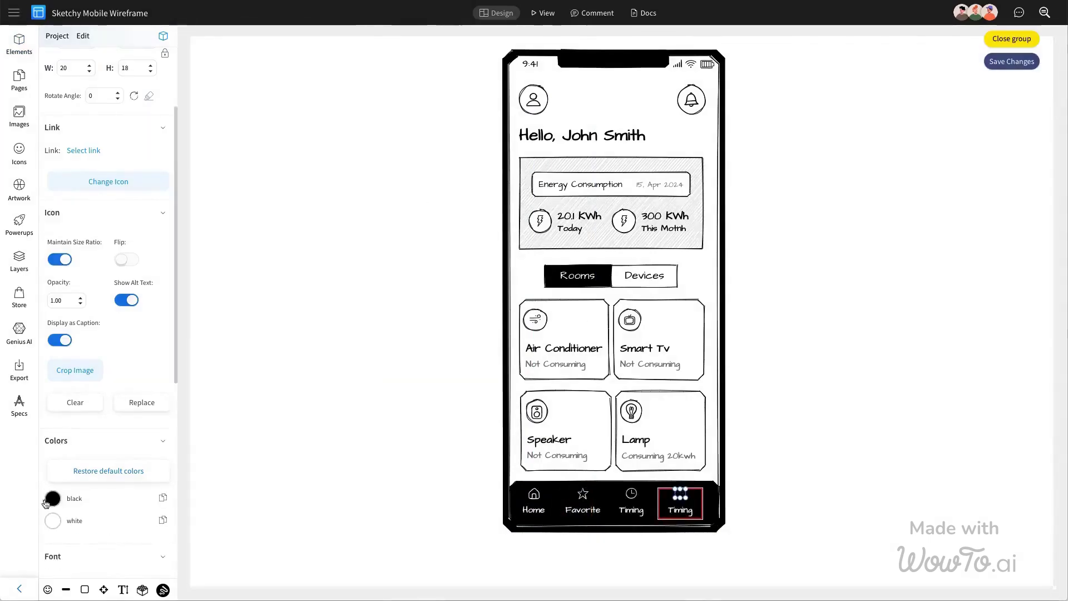
{"action": "left_click", "coordinate": [53, 499]}
{"action": "left_click", "coordinate": [62, 435]}
Rename the fourth nav item's label from Timing to Profile.
{"action": "double_click", "coordinate": [666, 511]}
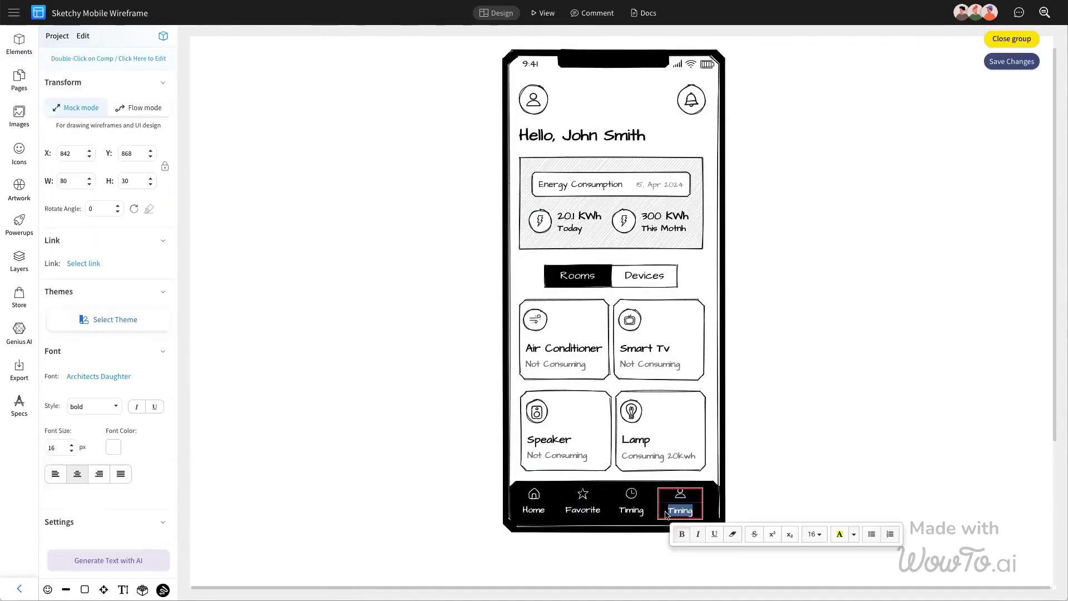
{"action": "type", "text": "Profile"}
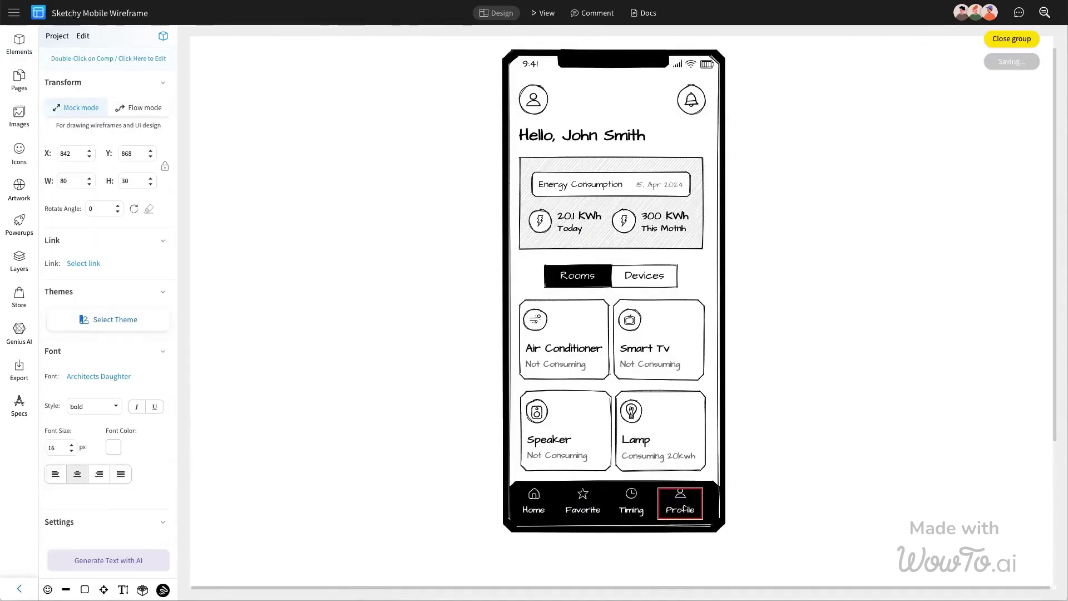
{"action": "key", "text": "Escape"}
{"action": "left_click", "coordinate": [686, 498]}
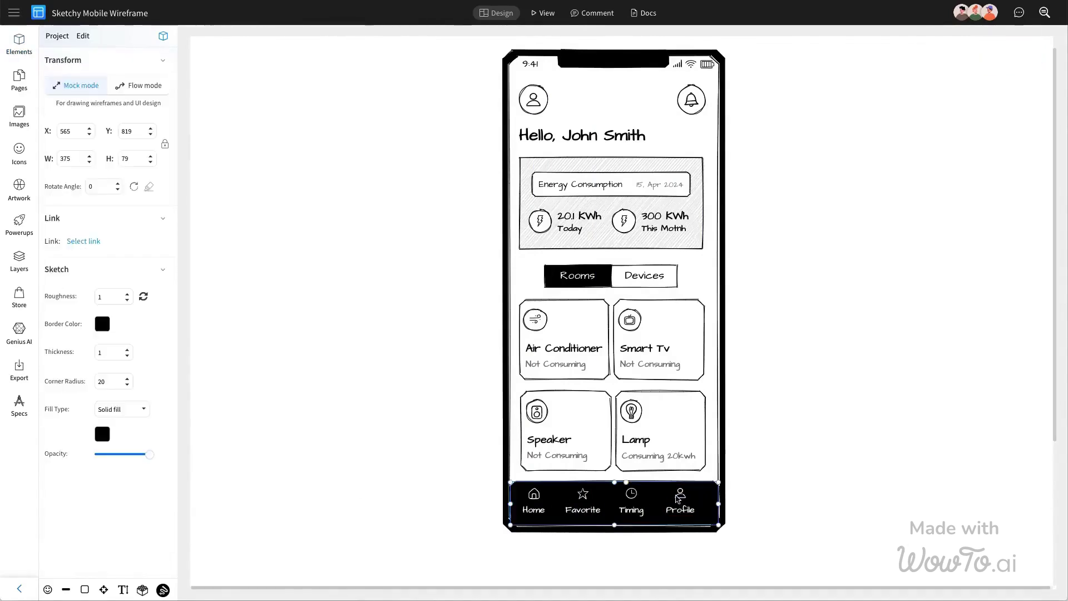
Group the Home, Favorite, Timing and Profile items and centre them in the footer bar.
{"action": "left_click", "coordinate": [634, 498], "text": "shift"}
{"action": "left_click", "coordinate": [583, 499], "text": "shift"}
{"action": "left_click", "coordinate": [538, 500], "text": "shift"}
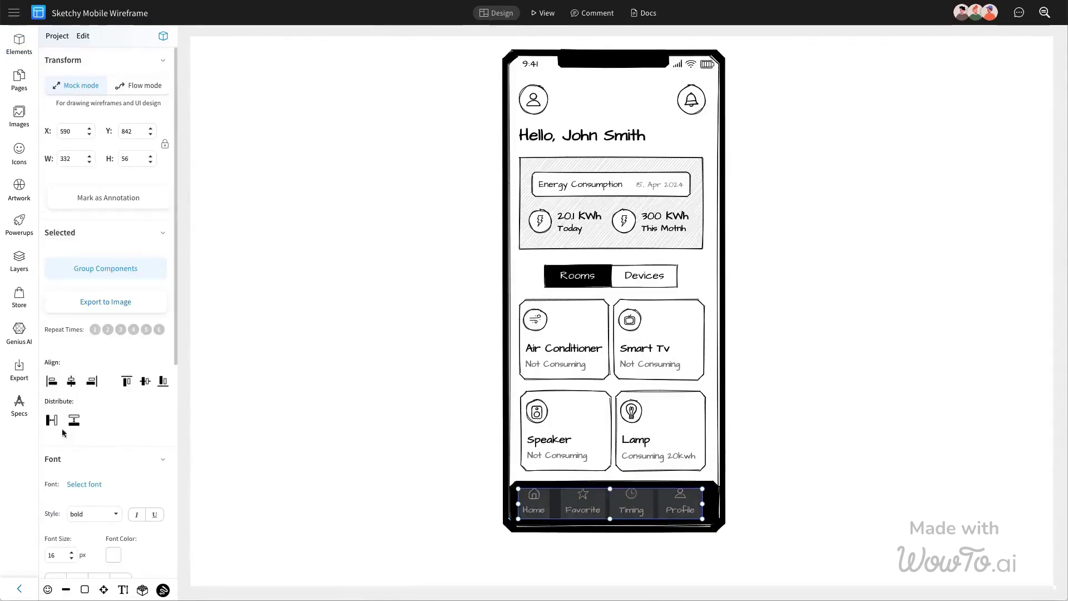
{"action": "left_click", "coordinate": [105, 268]}
{"action": "left_click", "coordinate": [711, 491], "text": "shift"}
{"action": "left_click", "coordinate": [71, 381]}
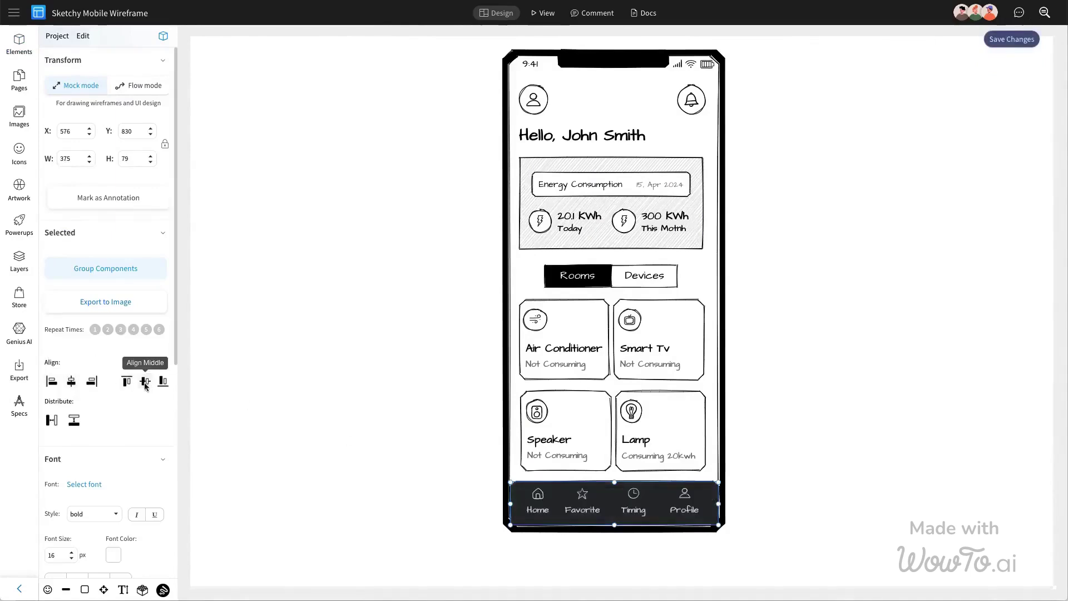
{"action": "left_click", "coordinate": [656, 412]}
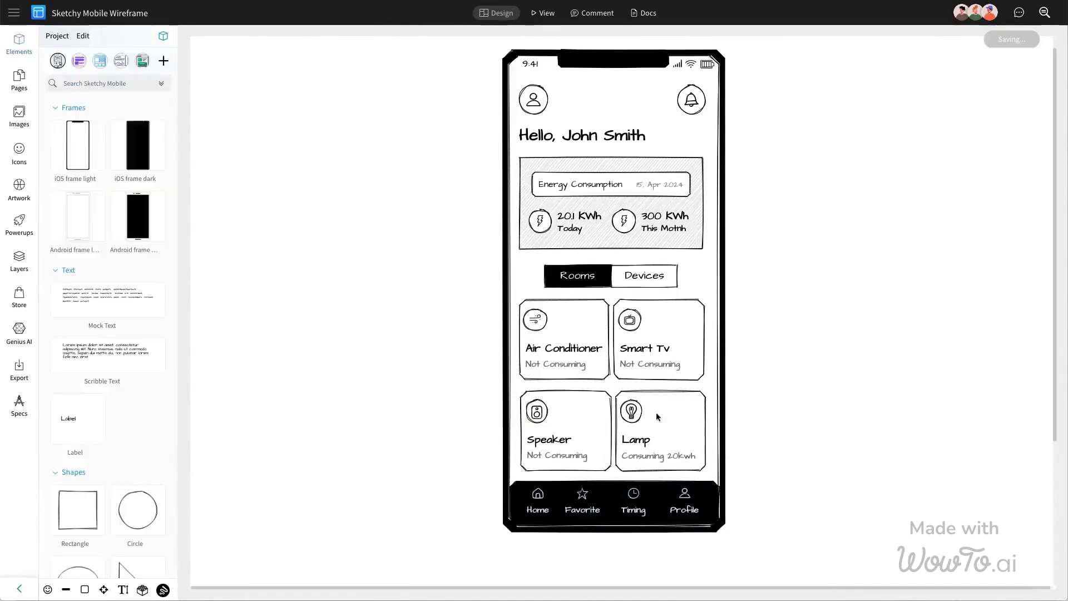
{"action": "left_click", "coordinate": [573, 415], "text": "shift"}
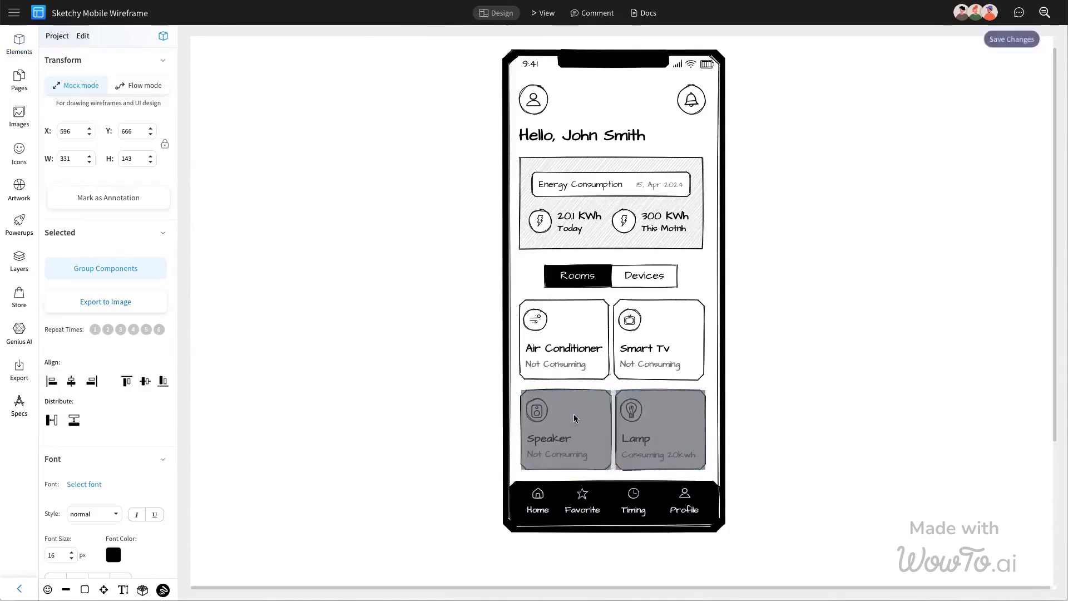
{"action": "left_click", "coordinate": [896, 382]}
{"action": "scroll", "coordinate": [801, 378], "scroll_direction": "up", "scroll_amount": 1}
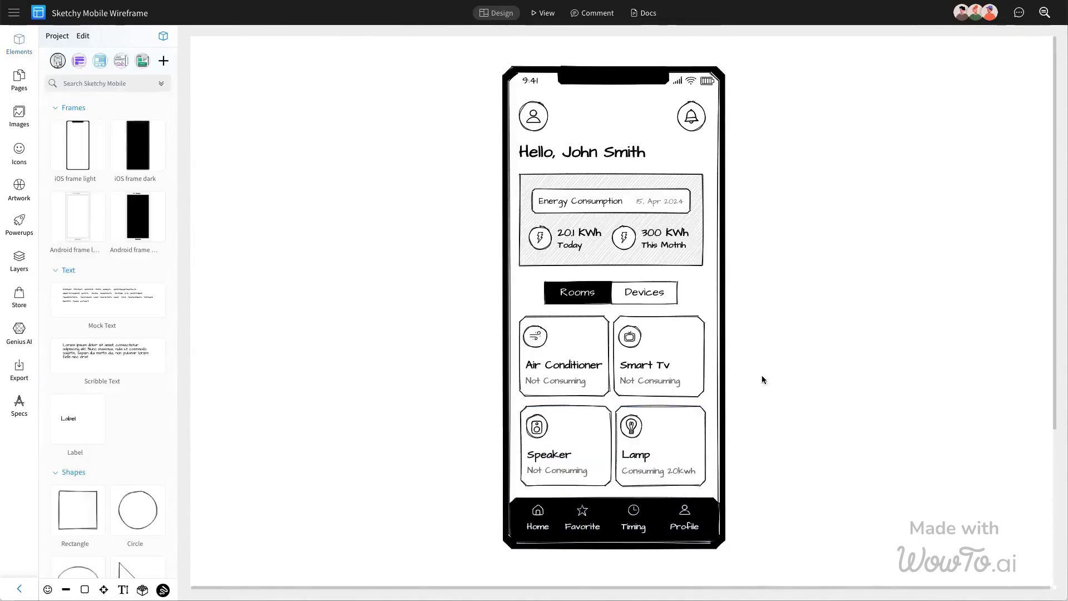
{"action": "scroll", "coordinate": [766, 373], "scroll_direction": "down", "scroll_amount": 1}
{"action": "scroll", "coordinate": [766, 378], "scroll_direction": "up", "scroll_amount": 1}
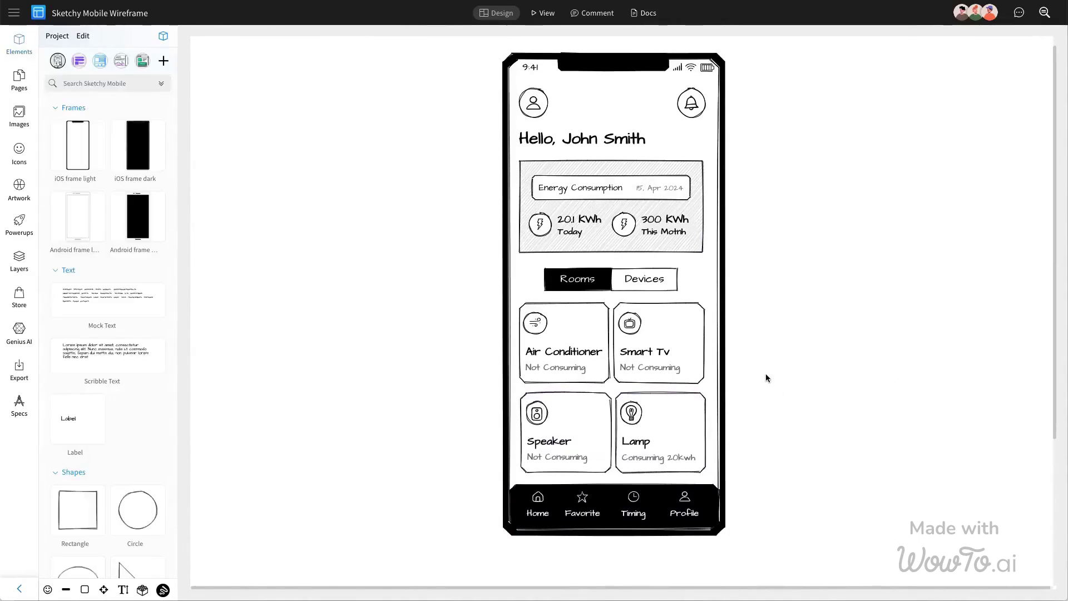
{"action": "scroll", "coordinate": [767, 378], "scroll_direction": "up", "scroll_amount": 1}
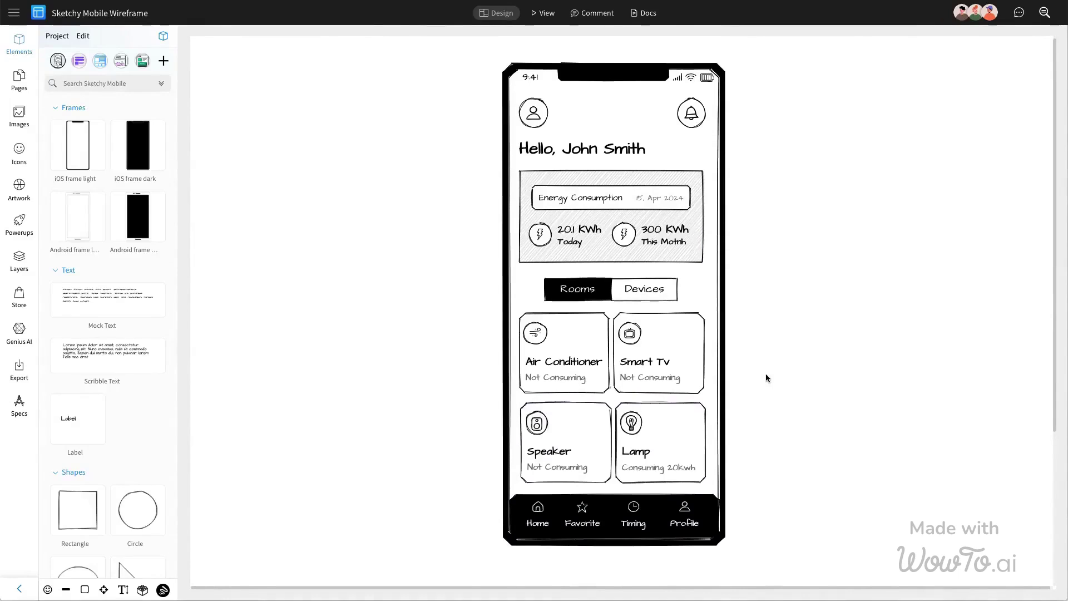